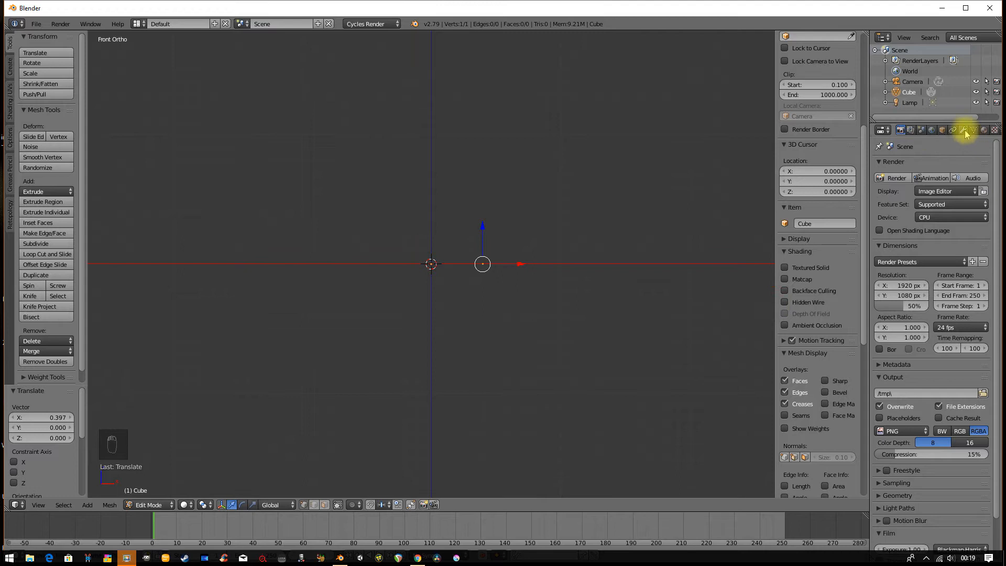
# Add a Skin modifier and then a Mirror modifier to the single-vertex Cube object
pyautogui.click(894, 165)
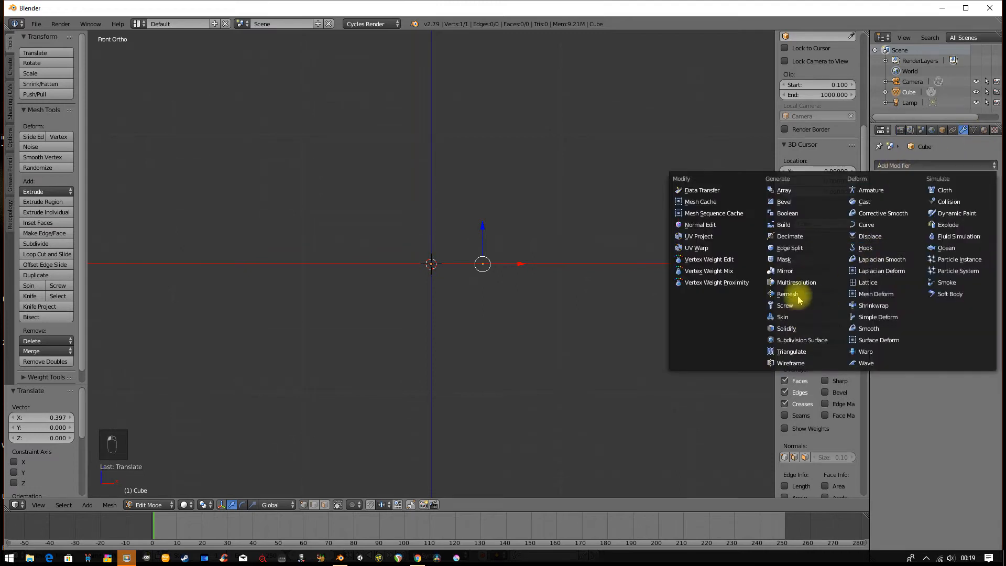
pyautogui.click(786, 317)
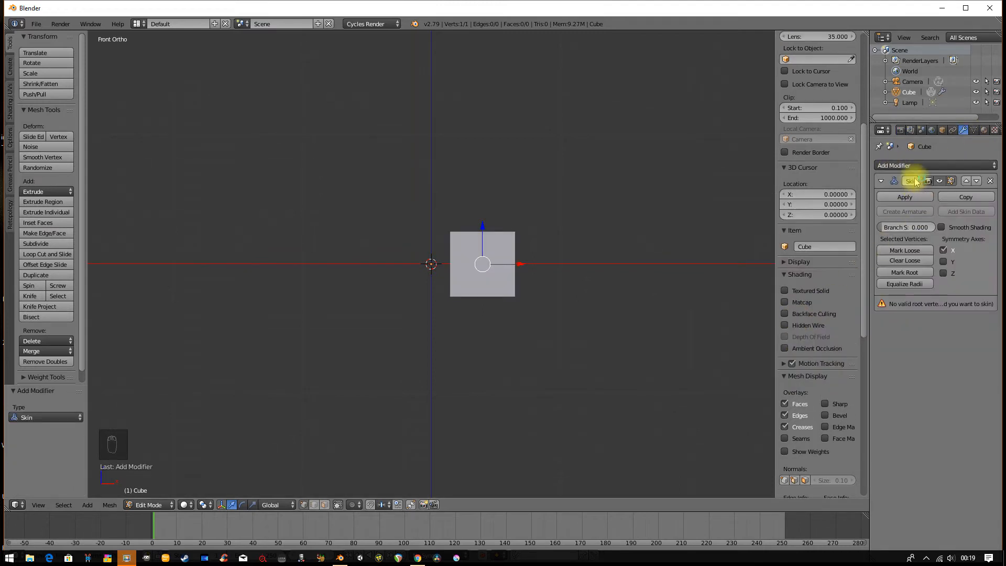
pyautogui.click(910, 165)
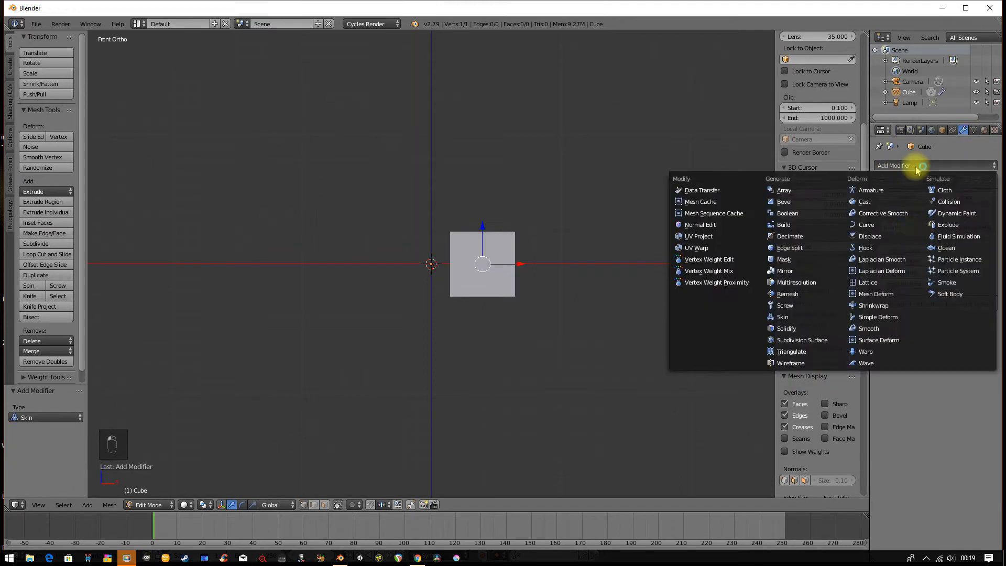
pyautogui.click(815, 277)
# Move the vertex outward and up by about 0.26 in X and 0.24 in Z
pyautogui.scroll(3, 573, 339)
pyautogui.moveTo(573, 339); pyautogui.dragTo(508, 367)
pyautogui.press('g')
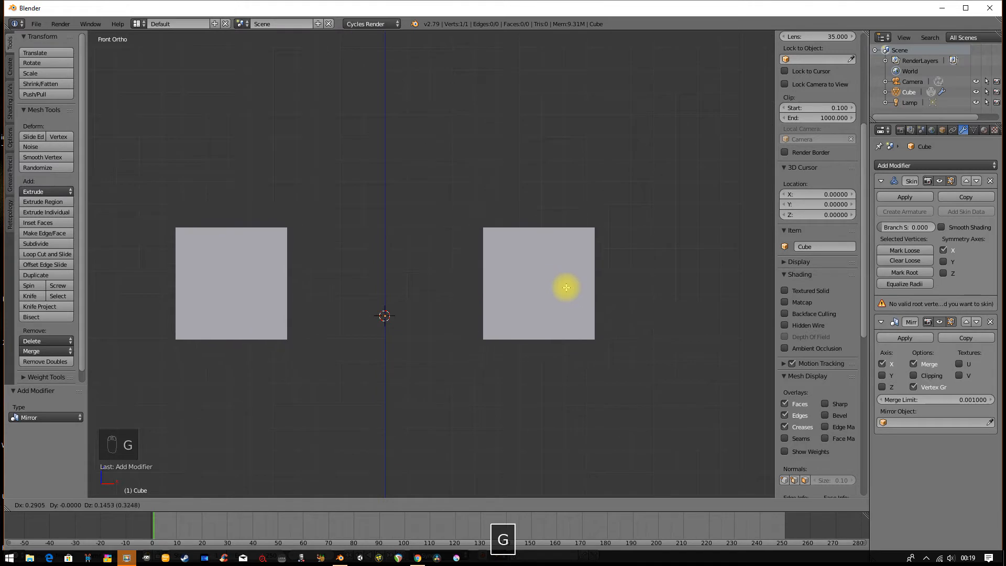
pyautogui.click(560, 267)
# Extrude the leg upward in two segments rising about 1.39 and 1.10, and extrude its top vertex inward to the mirror centreline
pyautogui.scroll(-4, 550, 274)
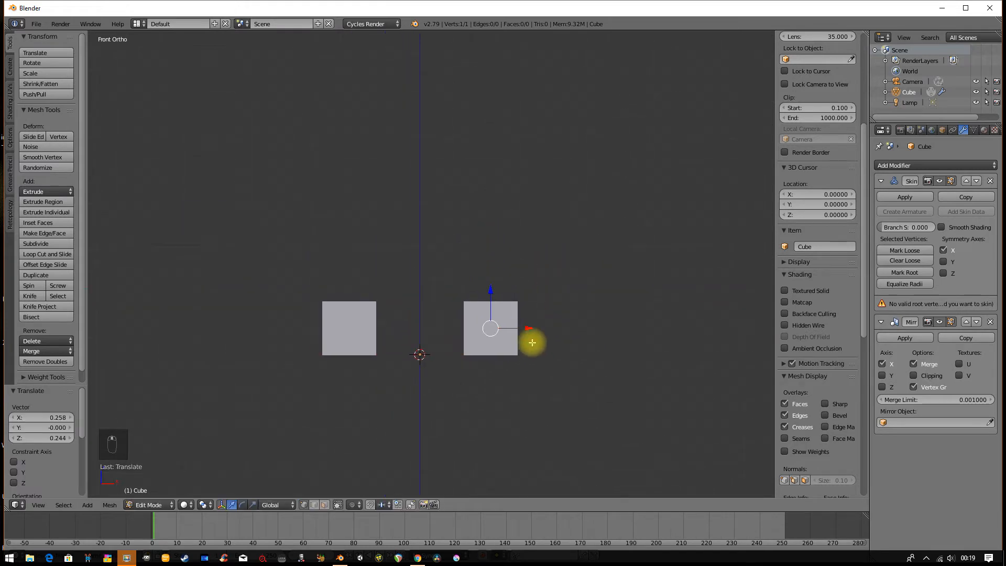
pyautogui.press('e')
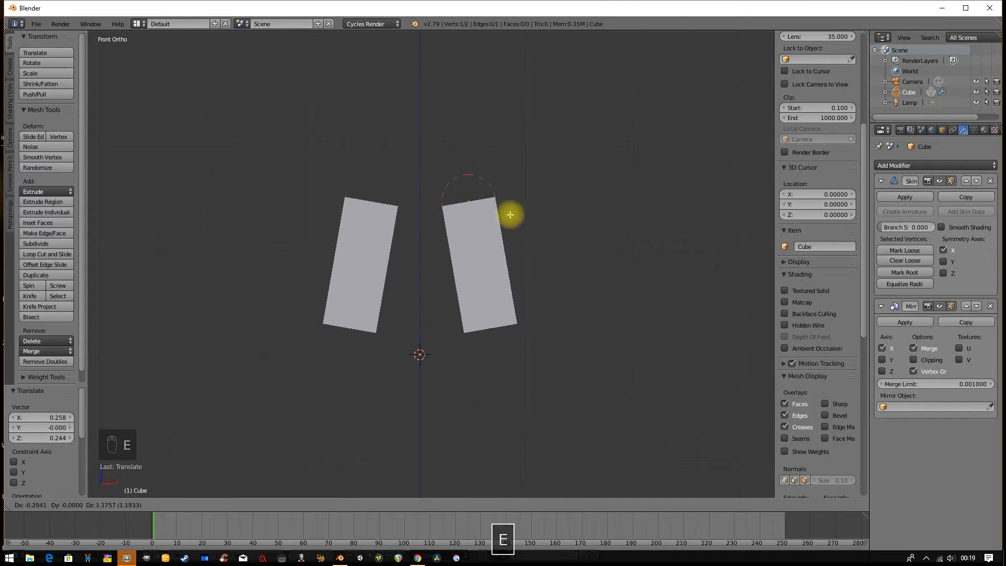
pyautogui.click(524, 191)
pyautogui.scroll(-1, 513, 206)
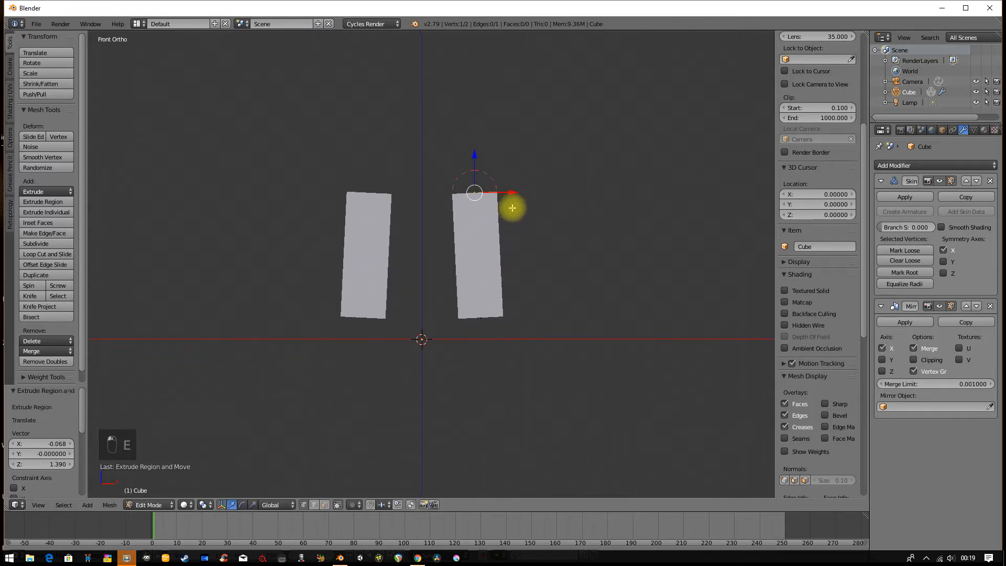
pyautogui.moveTo(512, 207); pyautogui.dragTo(514, 302)
pyautogui.press('e')
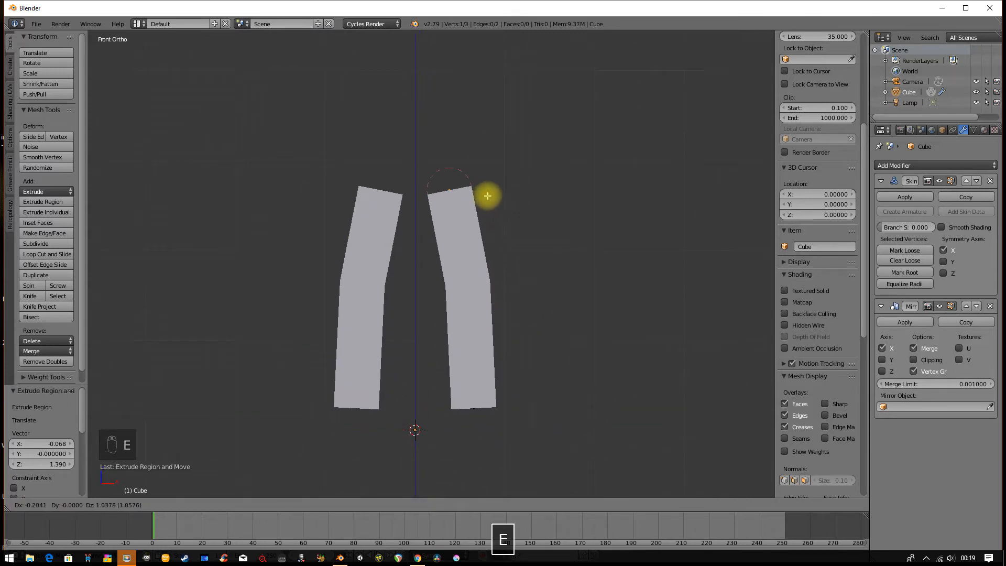
pyautogui.click(480, 189)
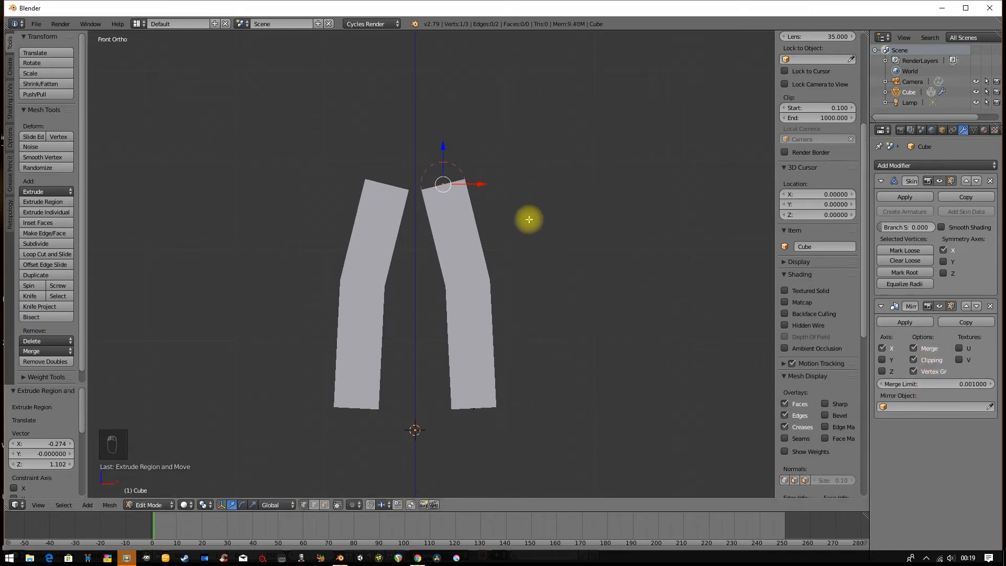
pyautogui.press('e')
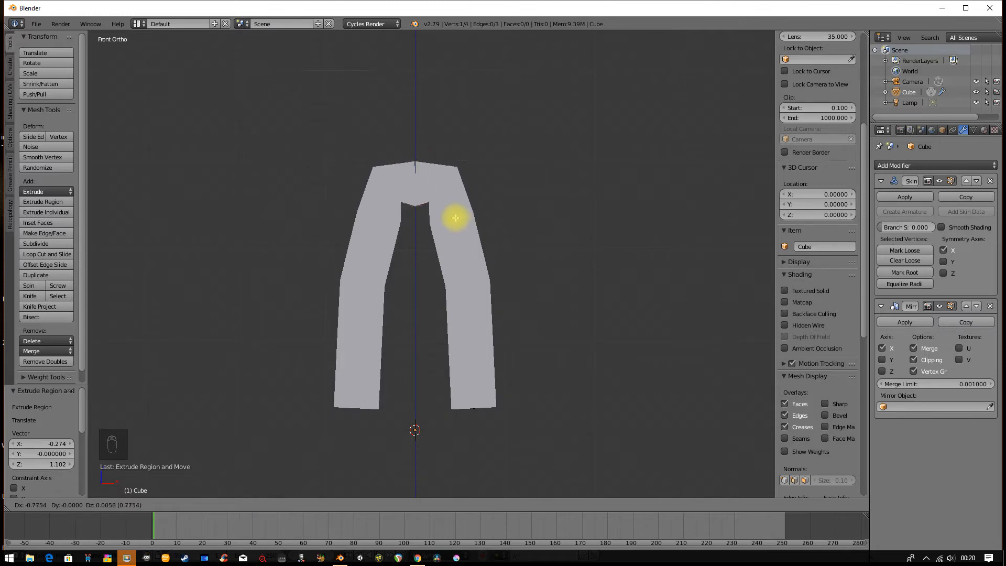
pyautogui.click(455, 218)
# Extrude the torso upward along the centreline in three segments, the first about 0.55 high and the last about 0.45
pyautogui.scroll(-4, 469, 184)
pyautogui.moveTo(467, 181); pyautogui.dragTo(476, 253)
pyautogui.scroll(3, 465, 247)
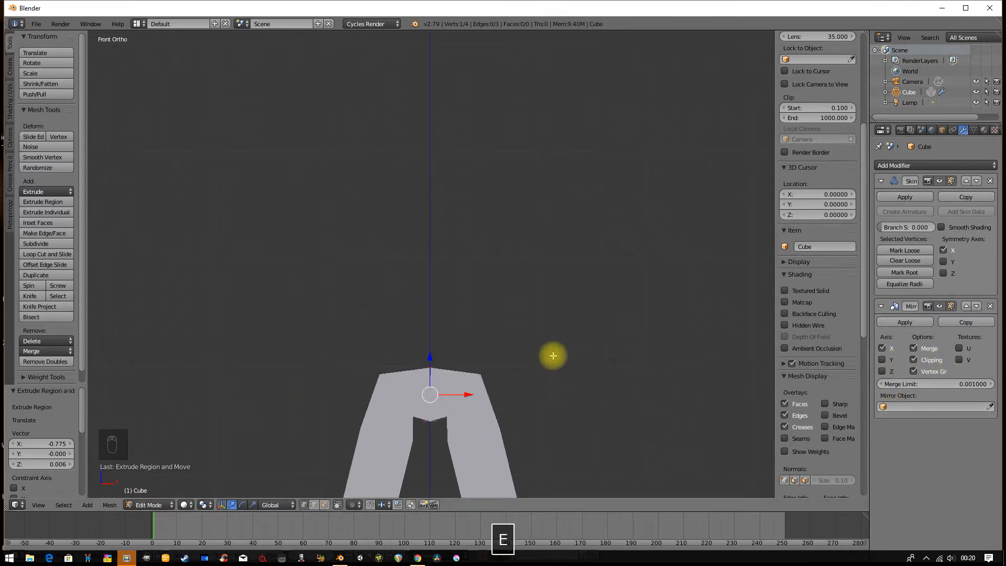
pyautogui.press('e')
pyautogui.press('e')
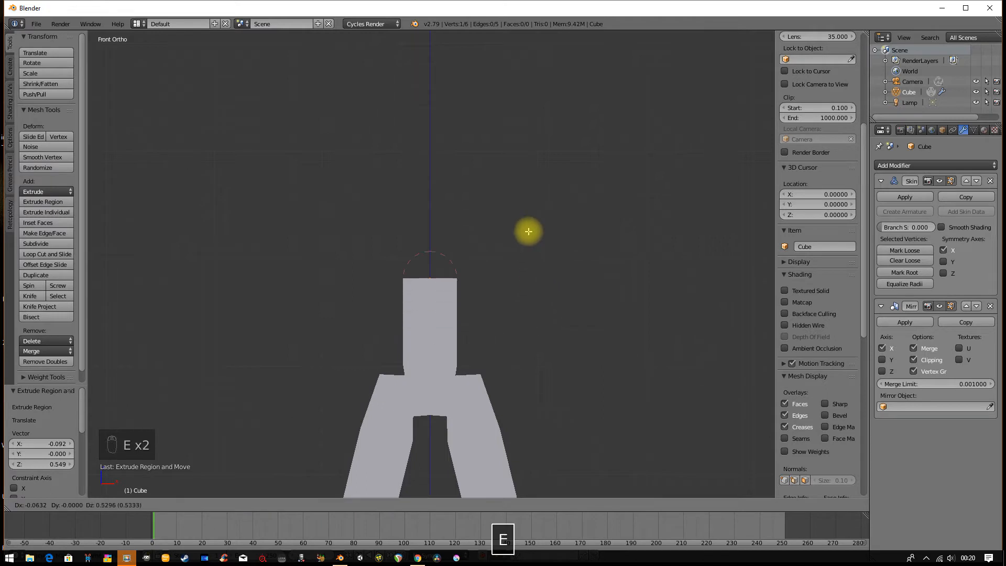
pyautogui.click(524, 217)
pyautogui.press('e')
pyautogui.click(535, 172)
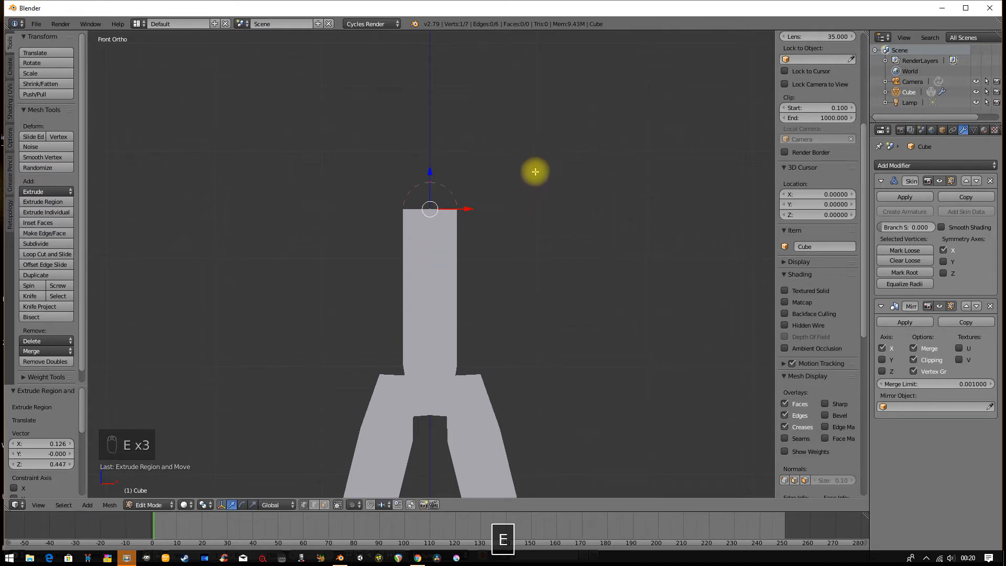
# Extrude the shoulder vertex from the torso top and move it outward by about 0.67 in X and -0.12 in Z
pyautogui.press('e')
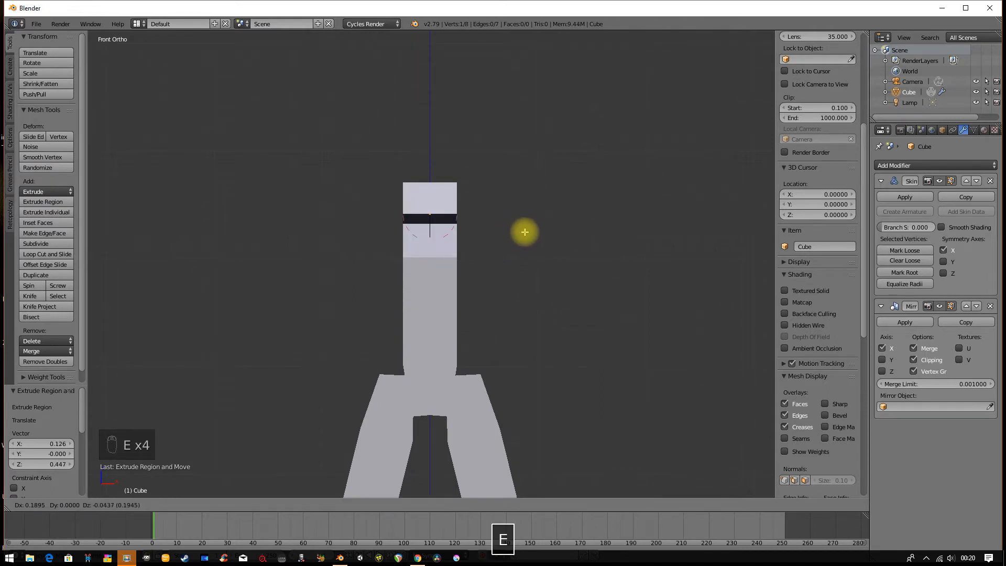
pyautogui.click(524, 238)
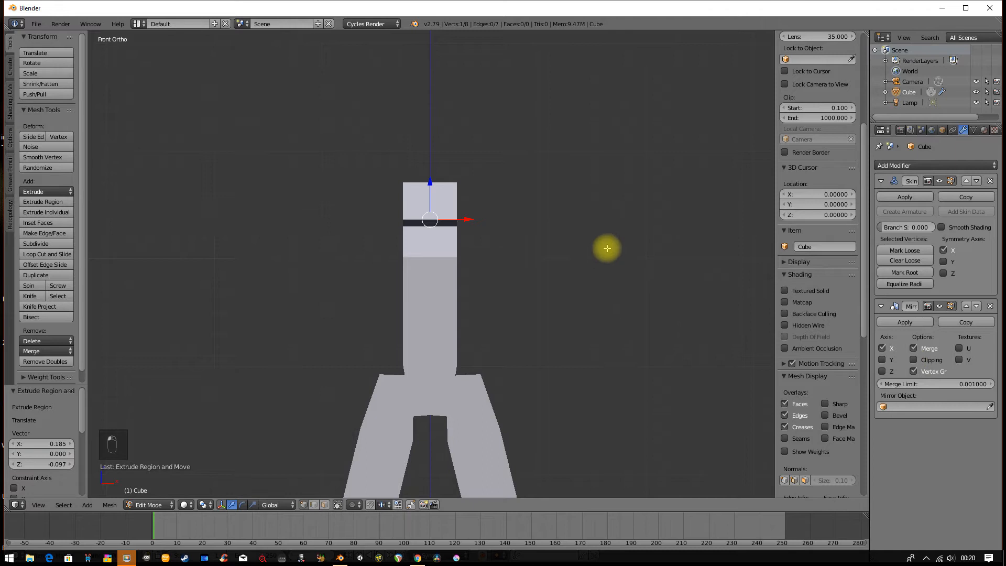
pyautogui.press('g')
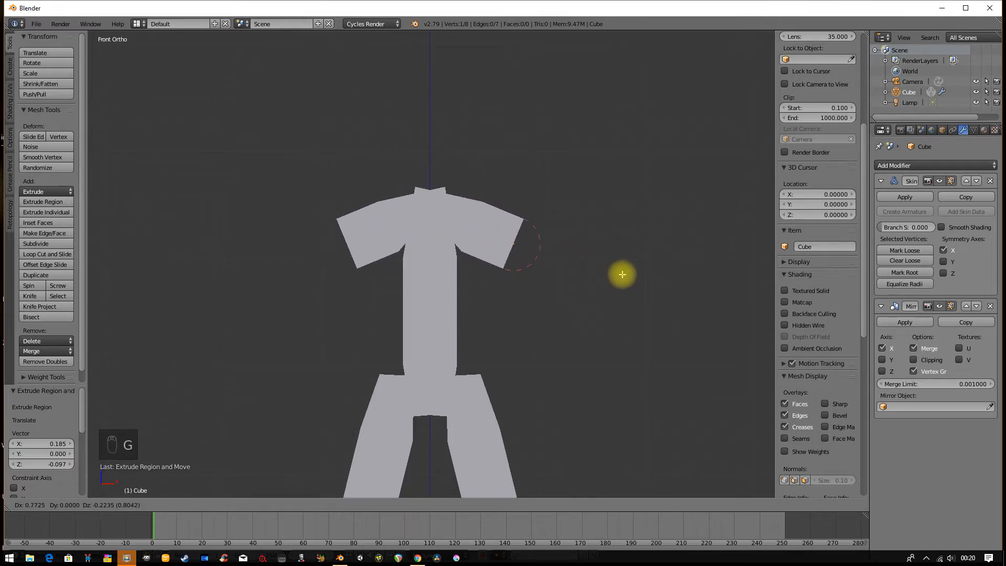
pyautogui.click(597, 267)
# Extrude the arm in two segments, about 0.54 outward and 0.74 down to the elbow, and about 0.88 straight down to the hand
pyautogui.press('e')
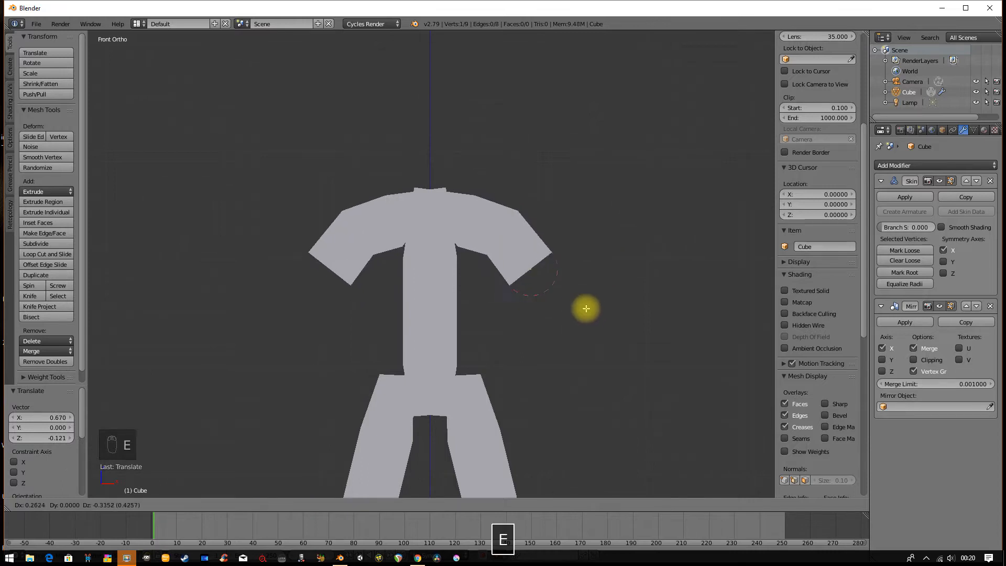
pyautogui.click(609, 343)
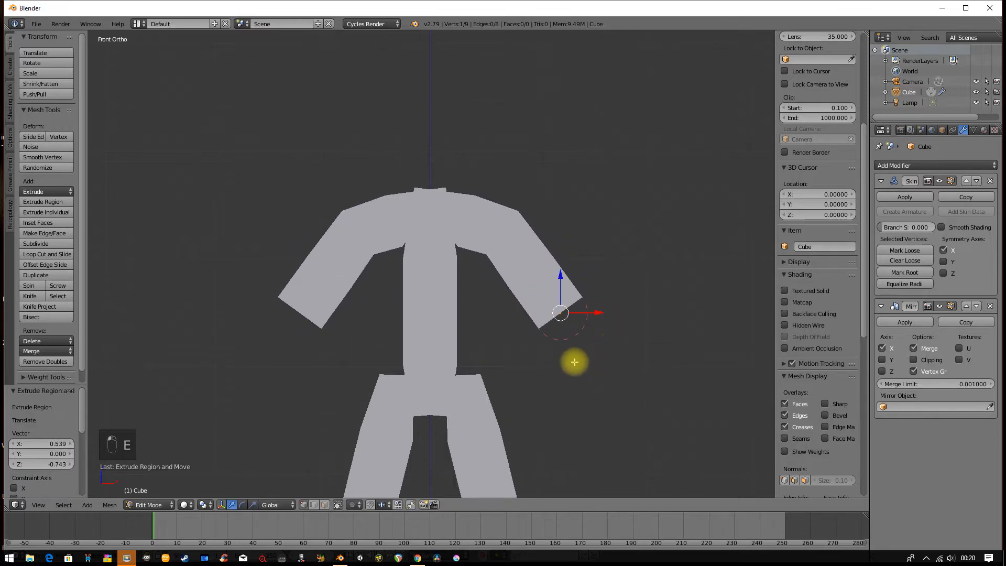
pyautogui.press('e')
pyautogui.click(576, 443)
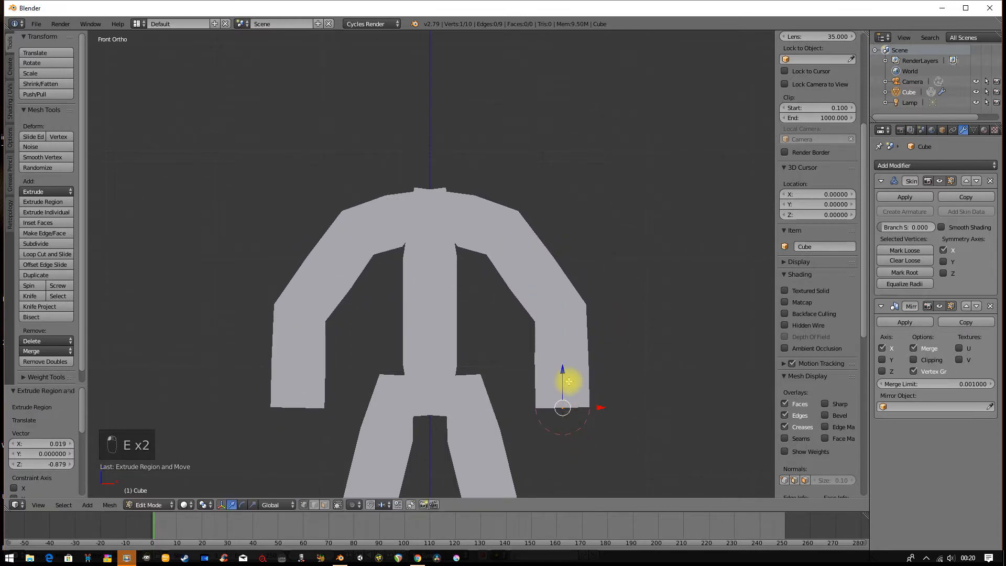
# In wireframe shading, extrude the torso's top vertex up about 0.90 to form the head, and move its end onto the centreline
pyautogui.press('z')
pyautogui.rightClick(428, 220)
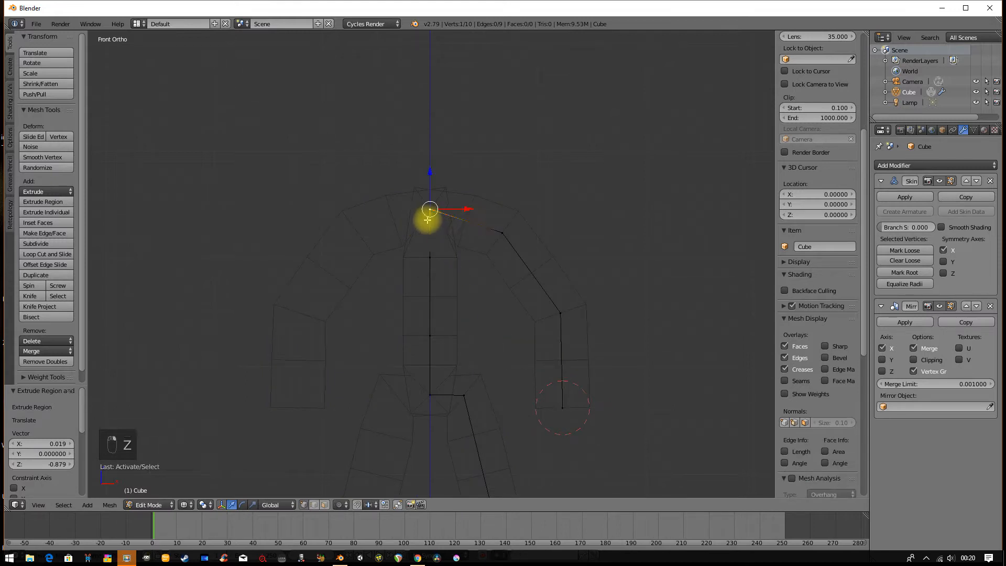
pyautogui.press('e')
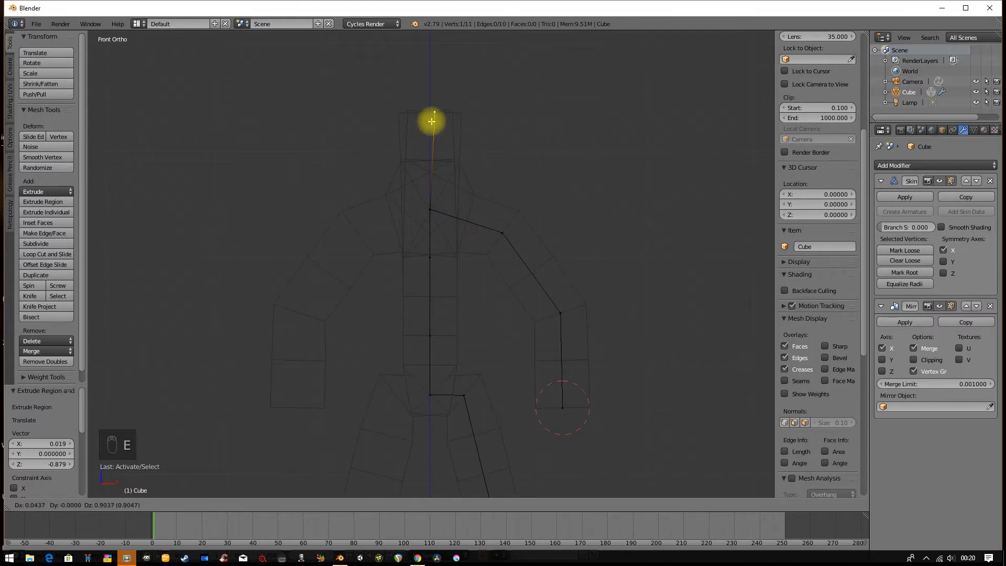
pyautogui.click(433, 119)
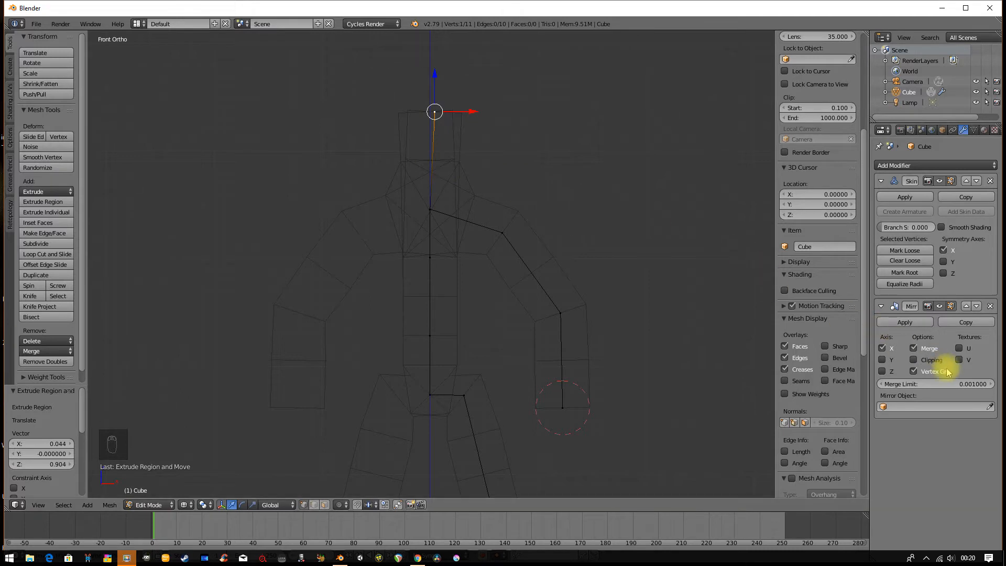
pyautogui.press('g')
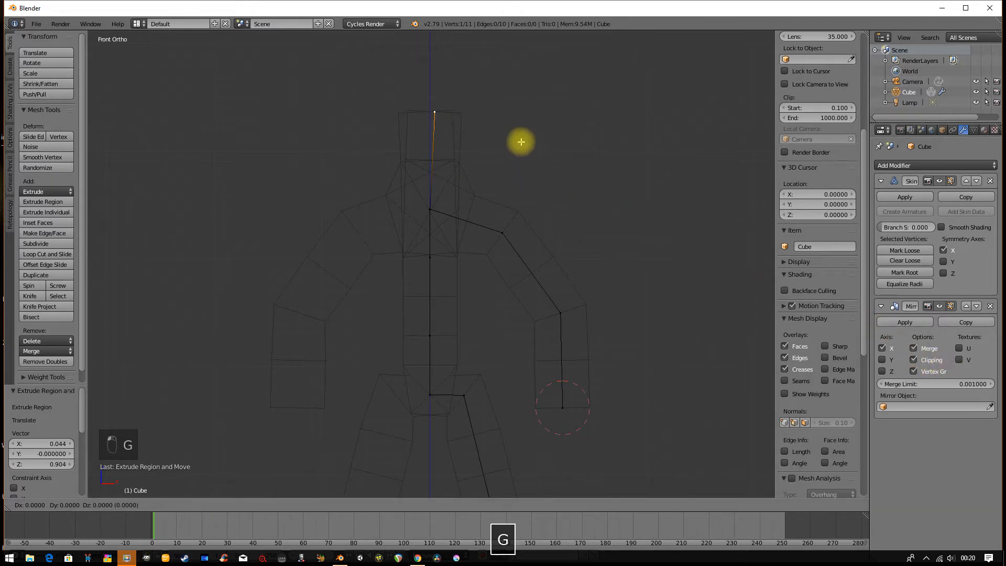
pyautogui.click(505, 140)
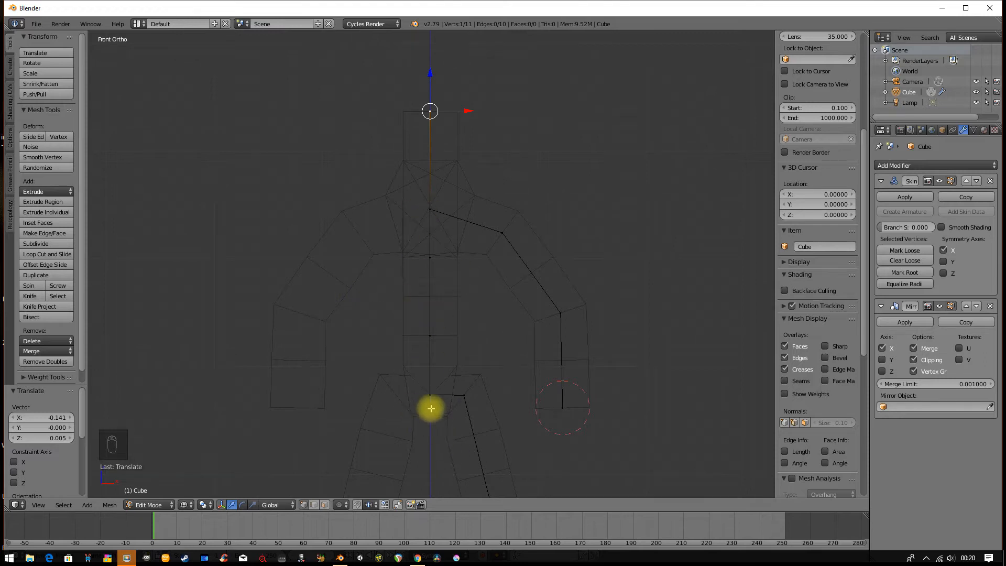
# Thicken the skin at the waist vertex to about 1.45 times and at the central pelvis vertex to about 1.59 times
pyautogui.moveTo(424, 321); pyautogui.dragTo(420, 271)
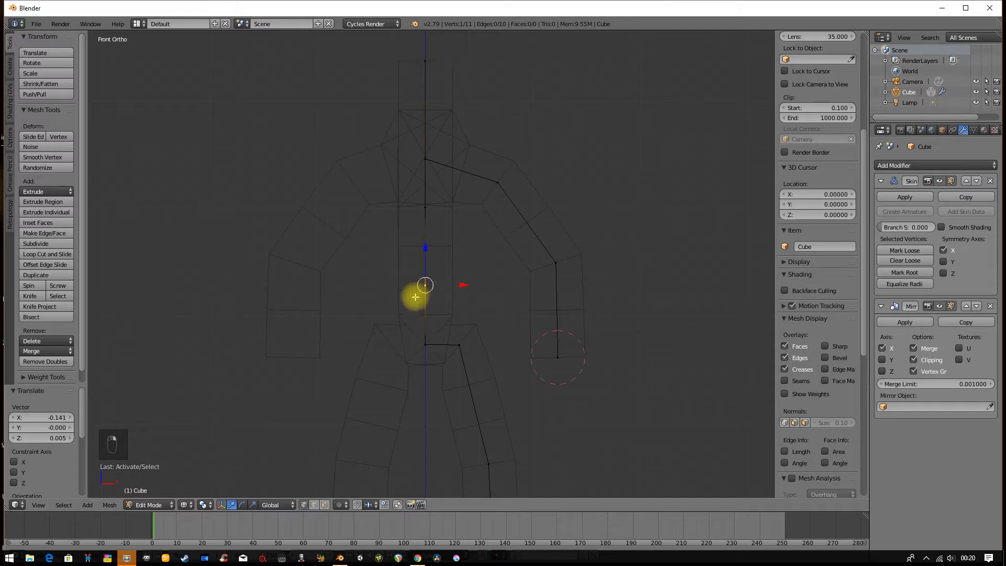
pyautogui.hotkey('ctrl', 'a')
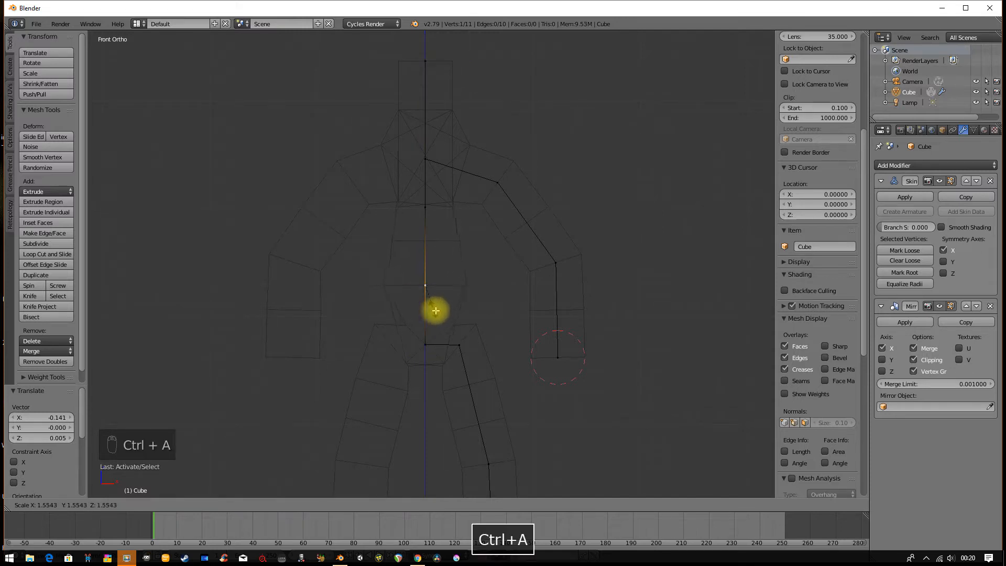
pyautogui.click(432, 308)
pyautogui.rightClick(426, 344)
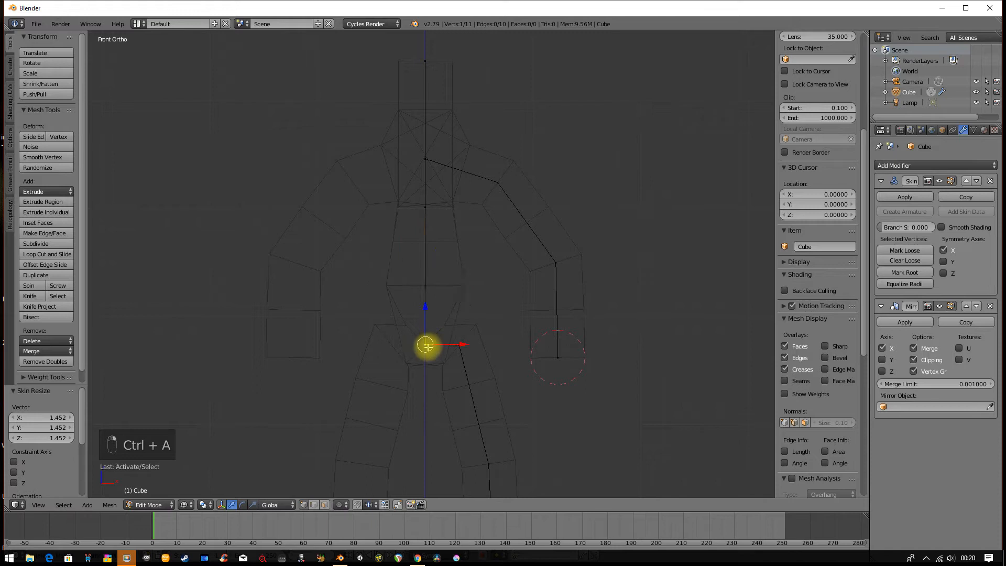
pyautogui.hotkey('ctrl', 'a')
pyautogui.click(433, 361)
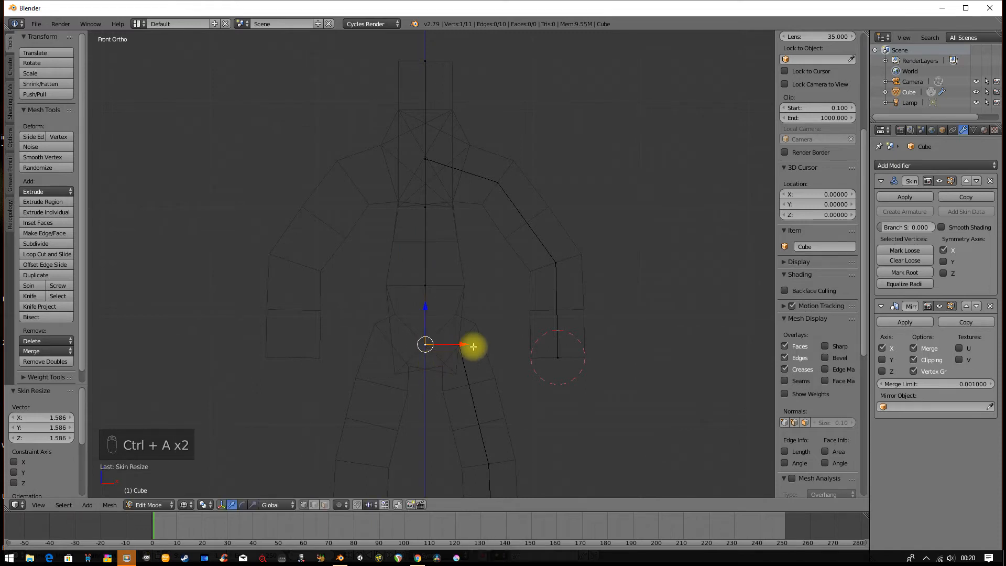
# Scale the skin radius to about 1.12 times at the hip joint vertex and about 0.74 times at the knee vertex
pyautogui.hotkey('ctrl', 'a')
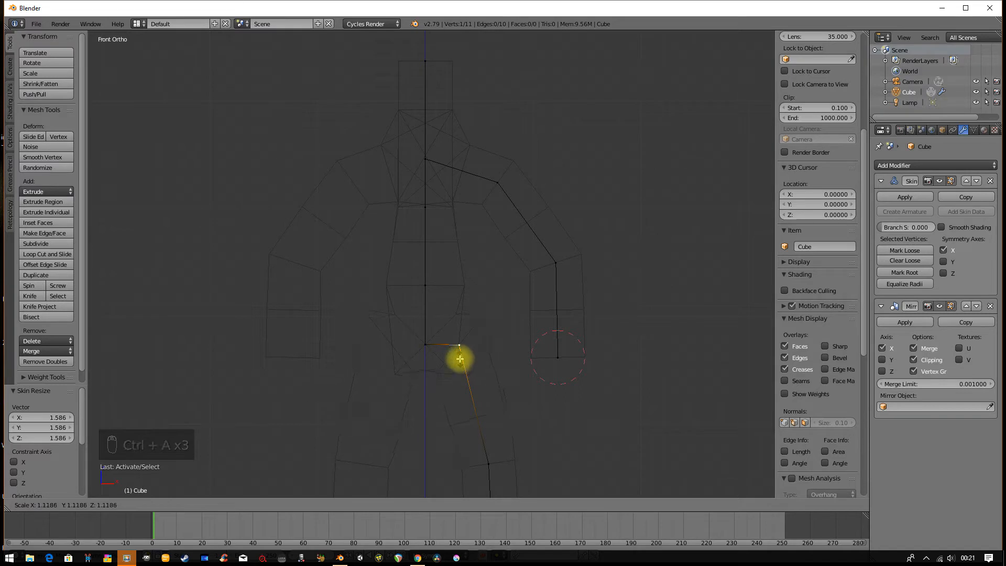
pyautogui.click(460, 359)
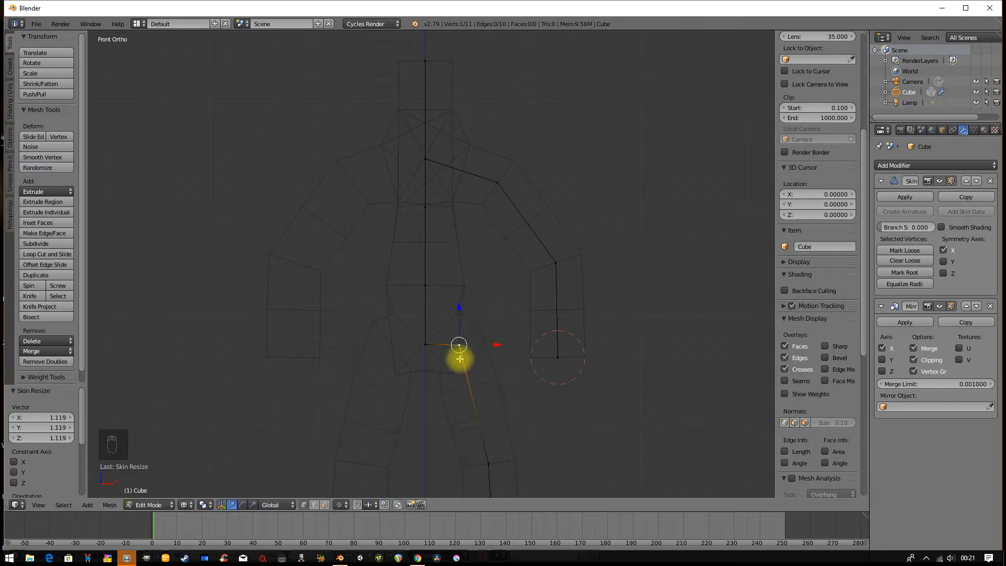
pyautogui.rightClick(486, 457)
pyautogui.scroll(-2, 485, 448)
pyautogui.hotkey('ctrl', 'a')
pyautogui.click(525, 451)
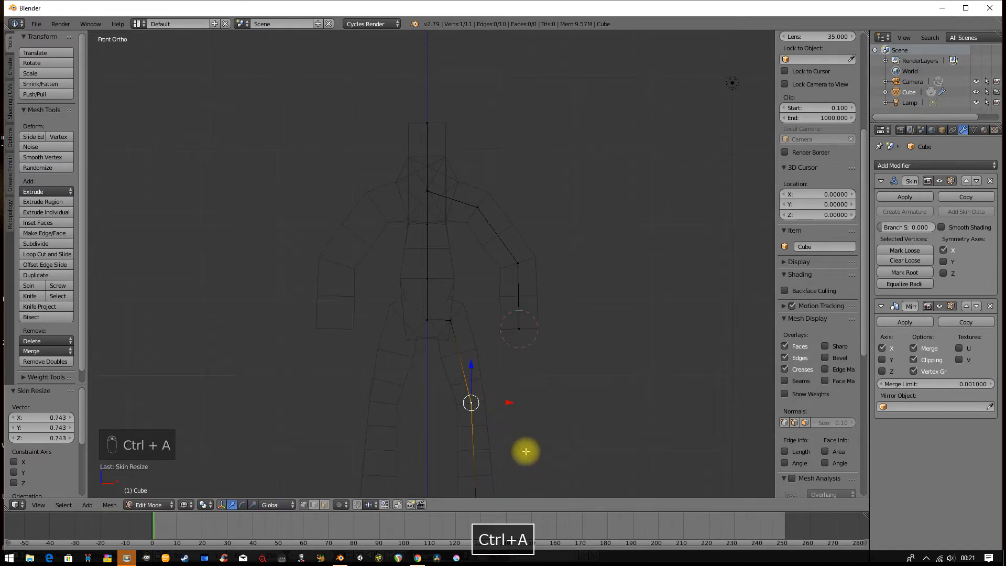
# Scale the skin at the bottom leg vertex to about 0.70 times and lower that vertex by about 0.27
pyautogui.scroll(-1, 516, 450)
pyautogui.hotkey('ctrl', 'a')
pyautogui.click(525, 470)
pyautogui.press('g')
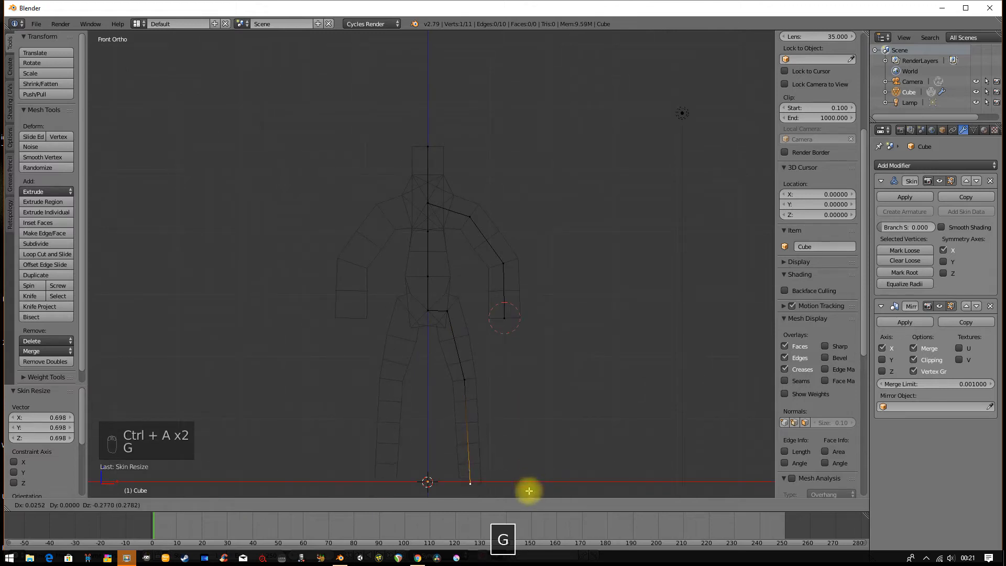
pyautogui.click(528, 491)
# Thin the arm's skin at the hand, to about 0.50 times at the elbow, and to about 0.46 times at the shoulder
pyautogui.rightClick(506, 321)
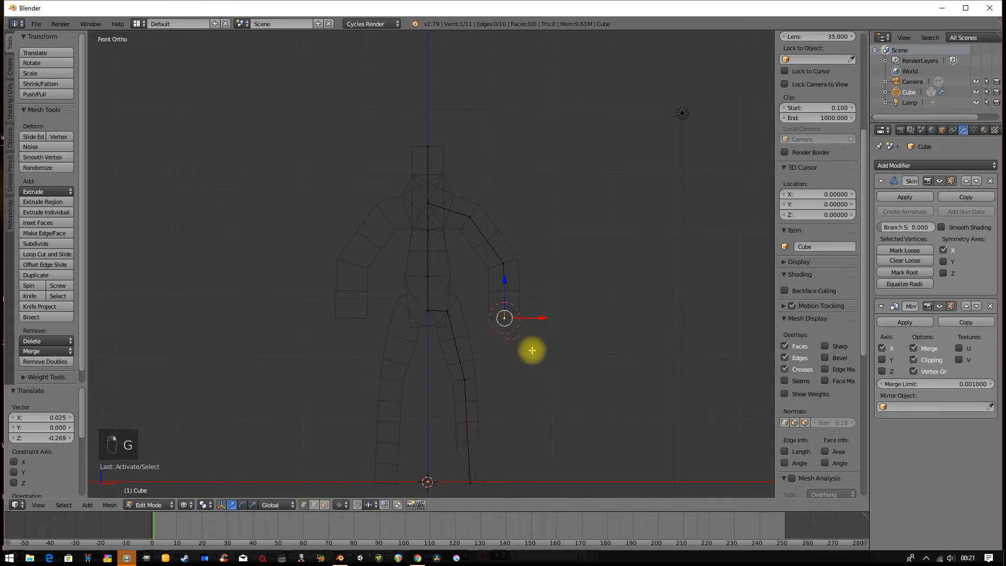
pyautogui.hotkey('ctrl', 'a')
pyautogui.click(536, 366)
pyautogui.rightClick(503, 263)
pyautogui.hotkey('ctrl', 'a')
pyautogui.click(531, 298)
pyautogui.rightClick(470, 217)
pyautogui.hotkey('ctrl', 'a')
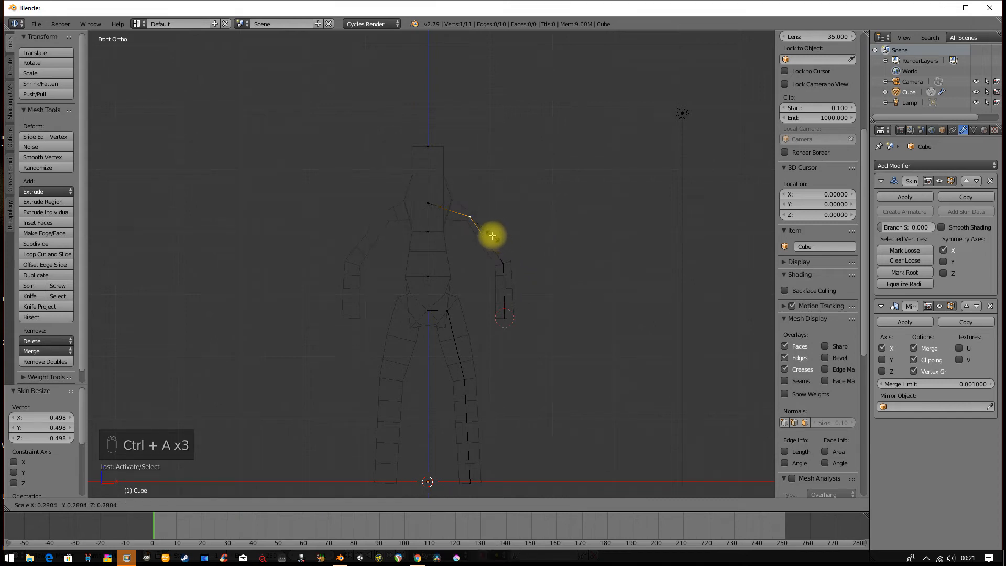
pyautogui.click(487, 251)
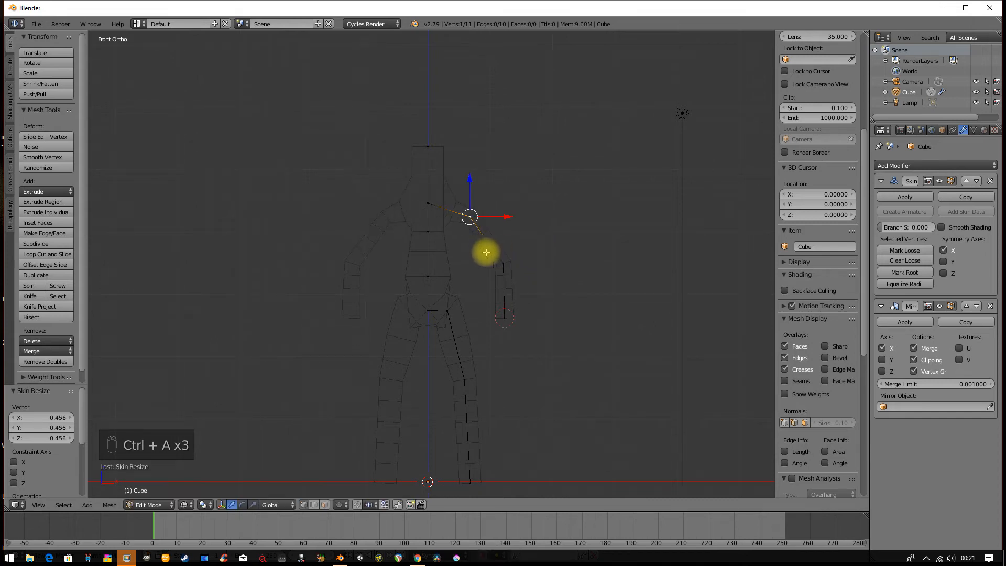
# Thicken the skin to about 1.35 times at the chest vertex and about 1.42 times at the belly vertex
pyautogui.rightClick(426, 232)
pyautogui.hotkey('ctrl', 'a')
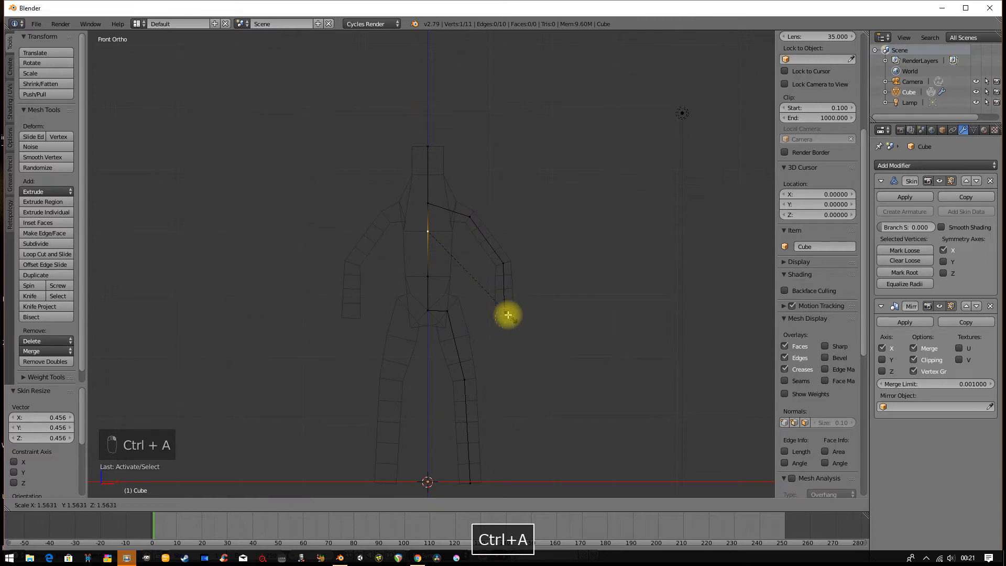
pyautogui.click(465, 292)
pyautogui.rightClick(425, 275)
pyautogui.hotkey('ctrl', 'a')
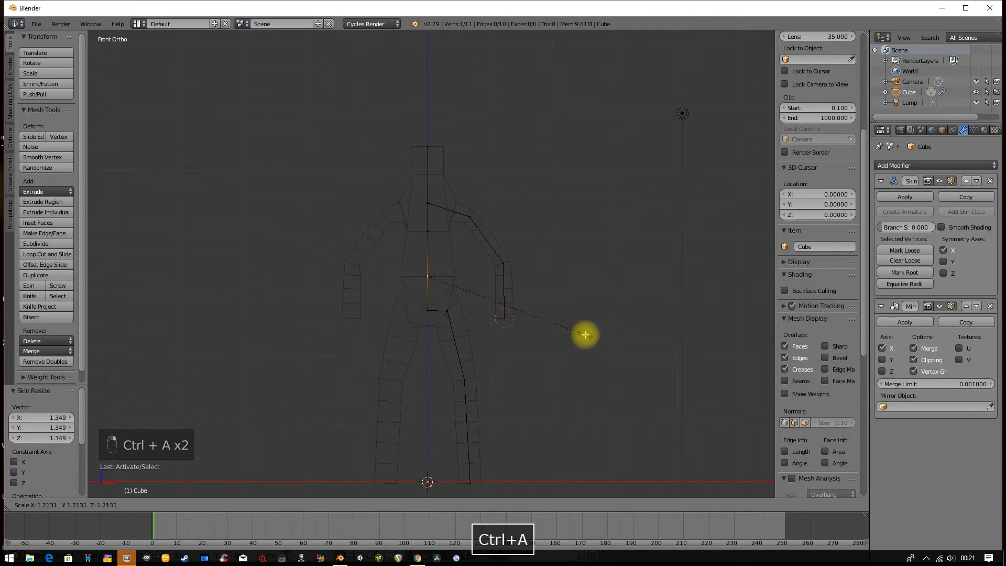
pyautogui.click(606, 342)
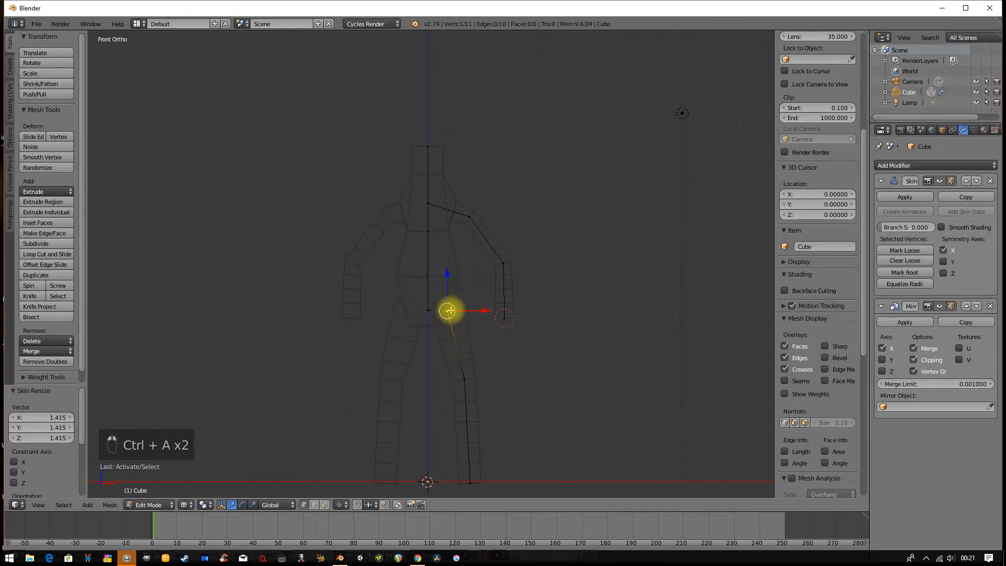
# Move the hip joint vertex about 0.08 outward and 0.27 down, and view the body in solid shading
pyautogui.press('g')
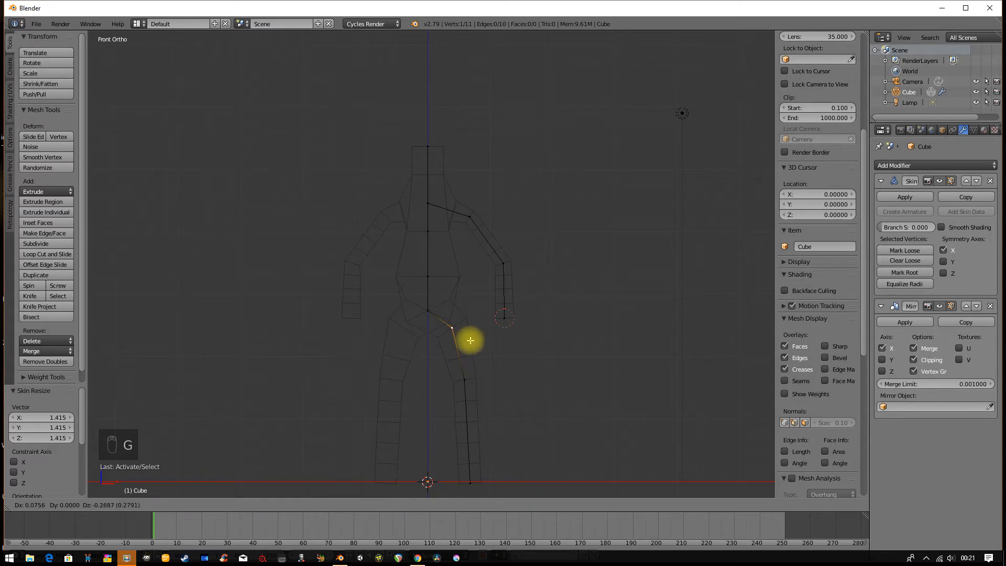
pyautogui.click(470, 340)
pyautogui.press('z')
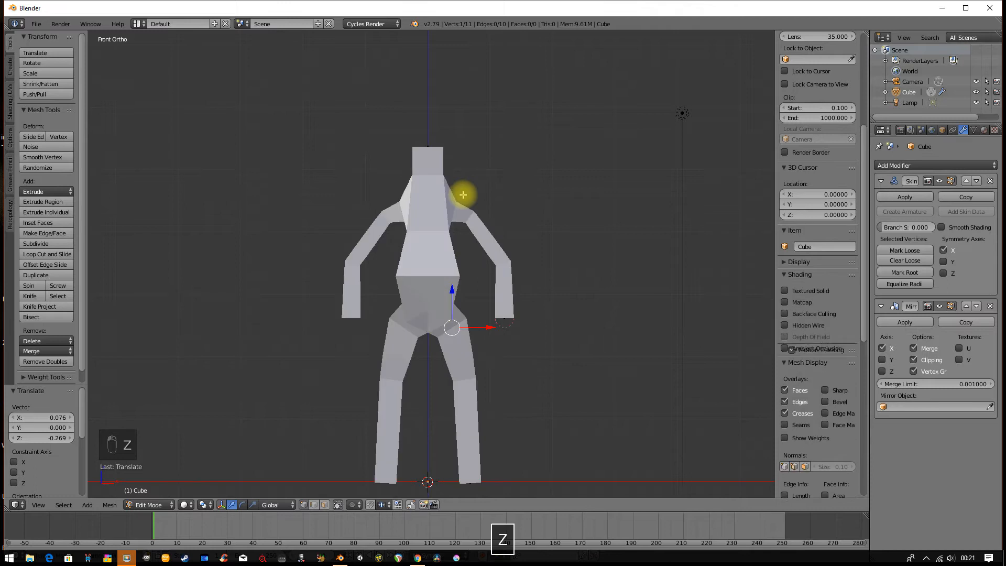
pyautogui.moveTo(512, 223)
pyautogui.mouseDown()
pyautogui.moveTo(377, 237)
pyautogui.moveTo(465, 256)
pyautogui.moveTo(665, 211)
pyautogui.moveTo(420, 240)
pyautogui.moveTo(454, 254)
pyautogui.mouseUp()
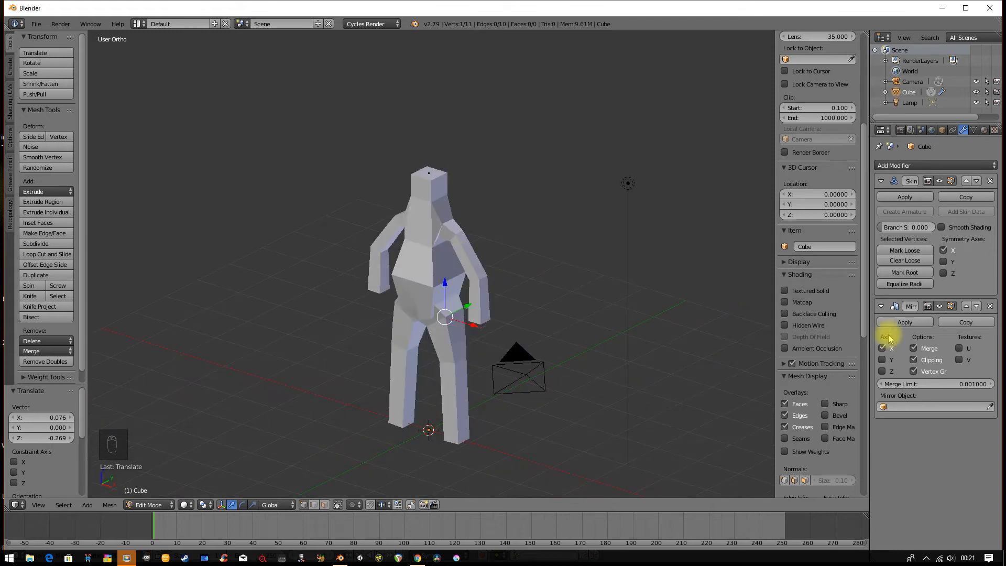
# Return to Object Mode and apply the Mirror modifier followed by the Skin modifier
pyautogui.click(140, 505)
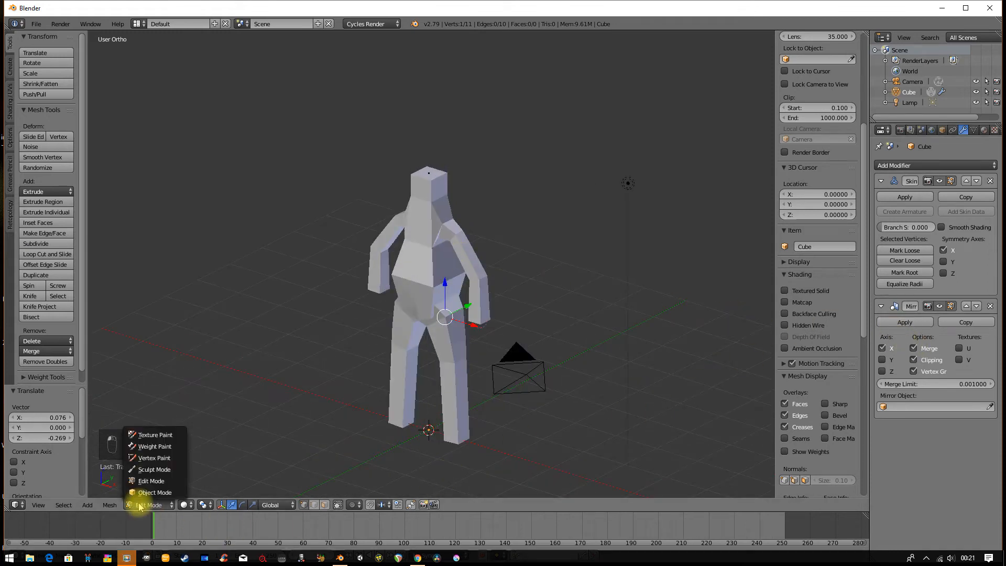
pyautogui.click(153, 493)
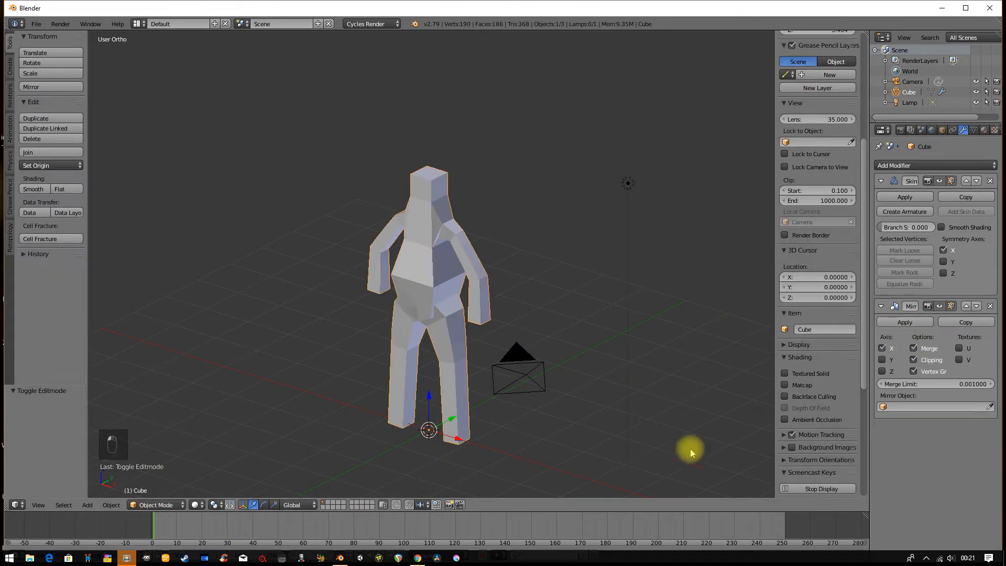
pyautogui.click(899, 322)
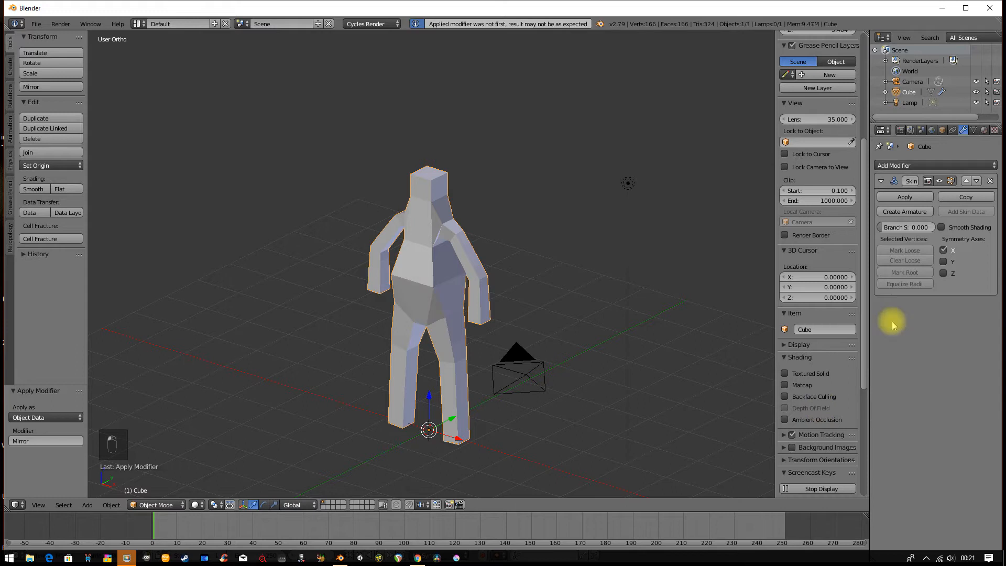
pyautogui.click(905, 198)
# Add a single-bone armature at the world origin, working in the front view
pyautogui.moveTo(442, 322); pyautogui.dragTo(429, 298)
pyautogui.press('KP_1')
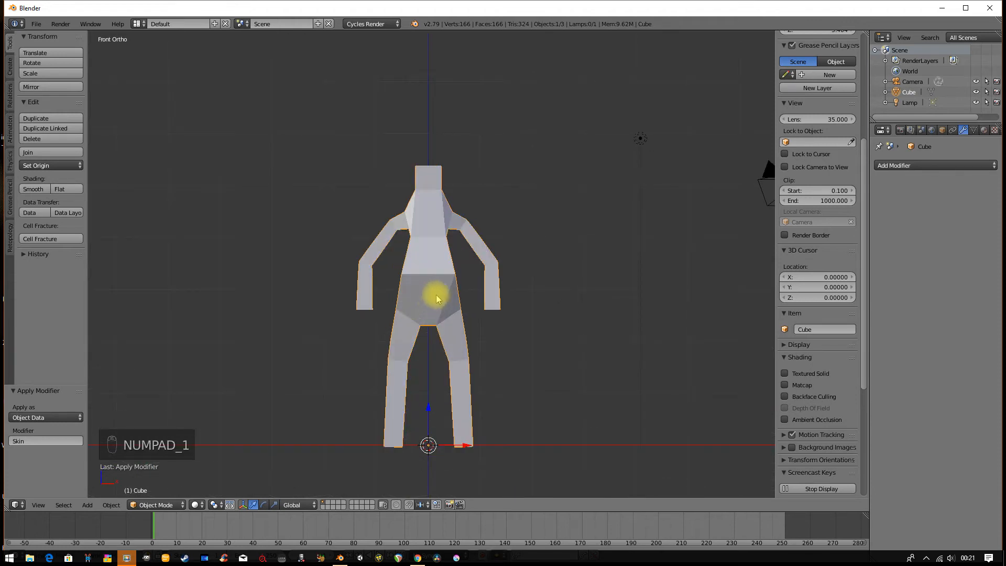
pyautogui.hotkey('shift', 'a')
pyautogui.moveTo(446, 371)
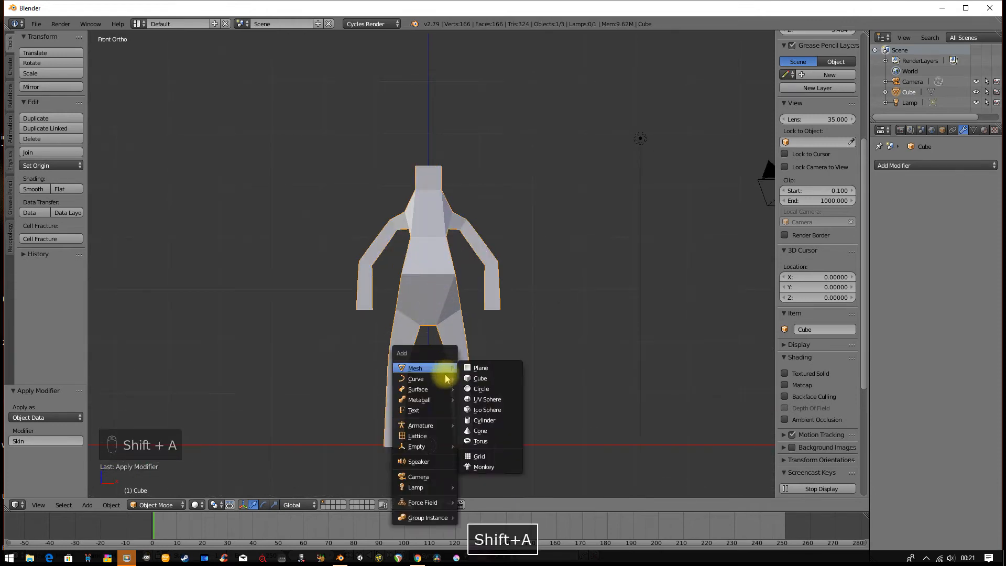
pyautogui.click(476, 419)
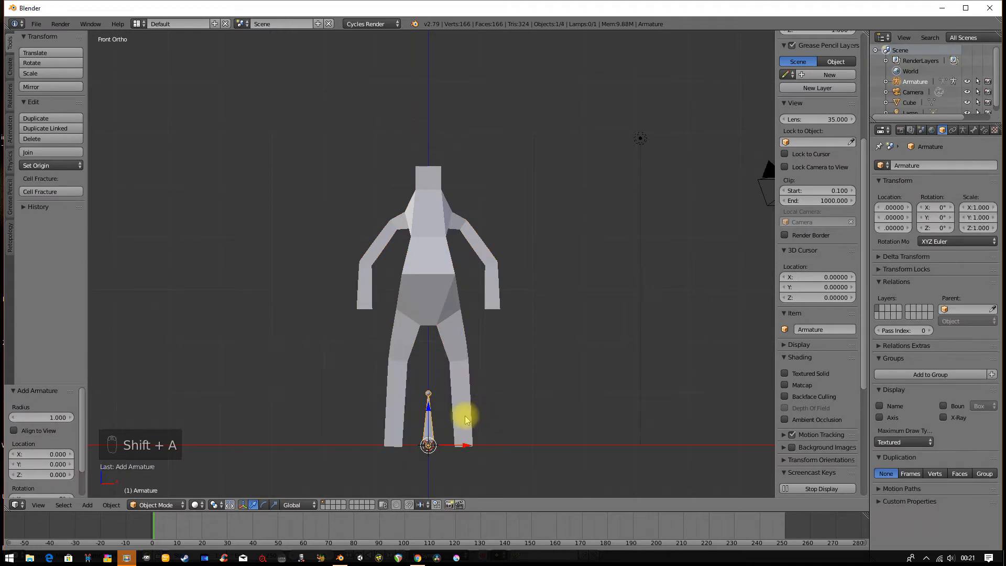
# Raise the armature about 2.68 along Z into the pelvis and turn on its X-Ray display
pyautogui.press('g')
pyautogui.press('z')
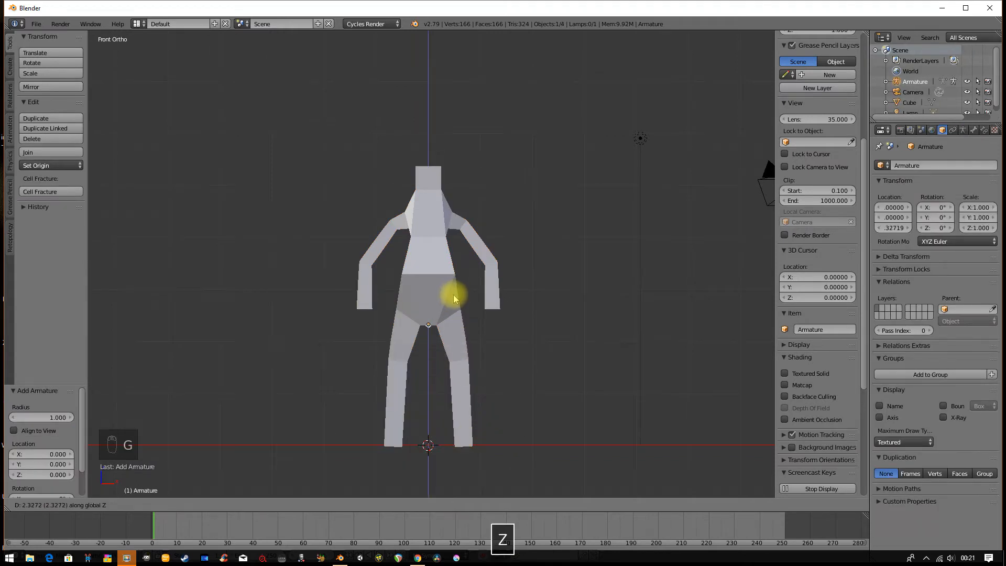
pyautogui.click(455, 279)
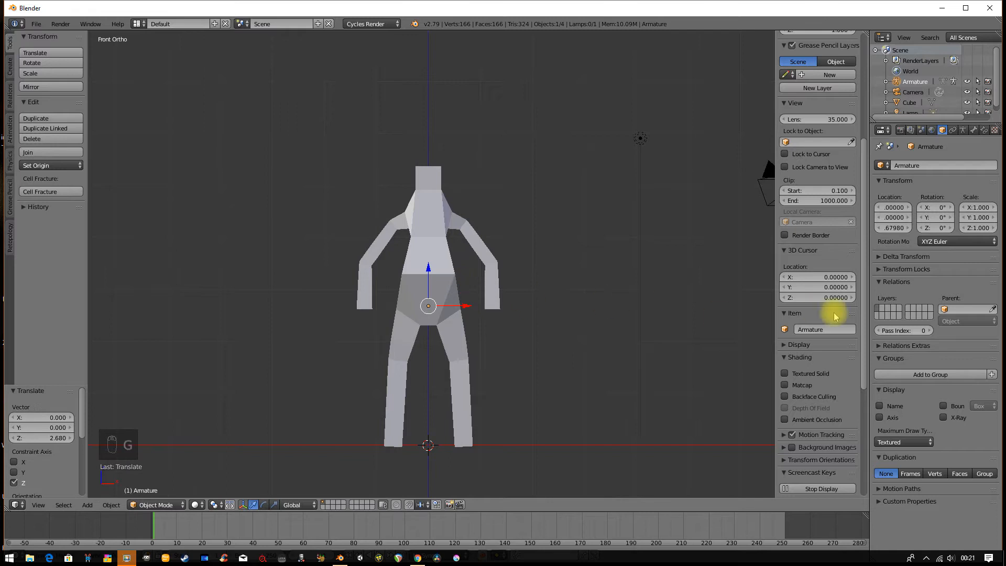
pyautogui.click(962, 130)
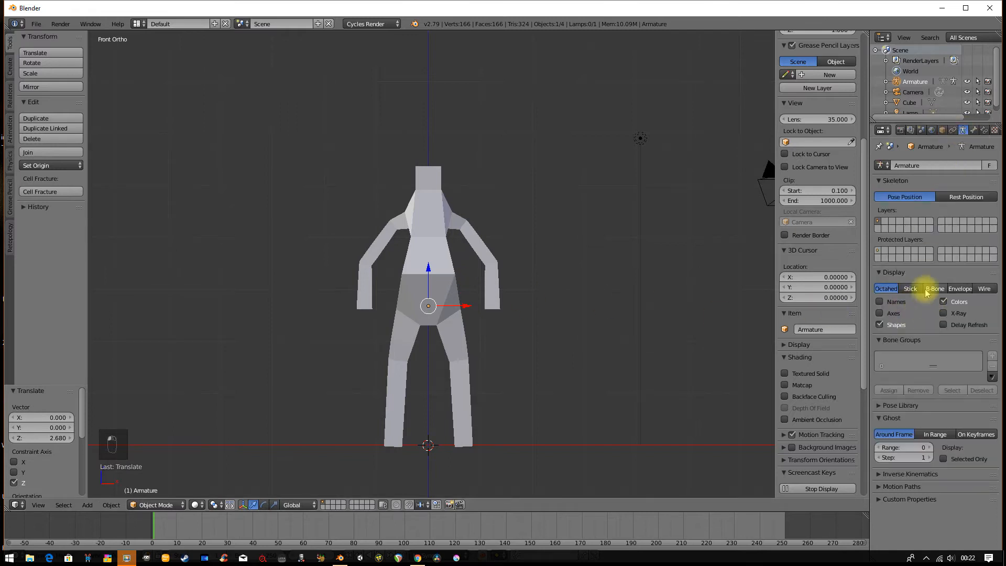
pyautogui.click(947, 315)
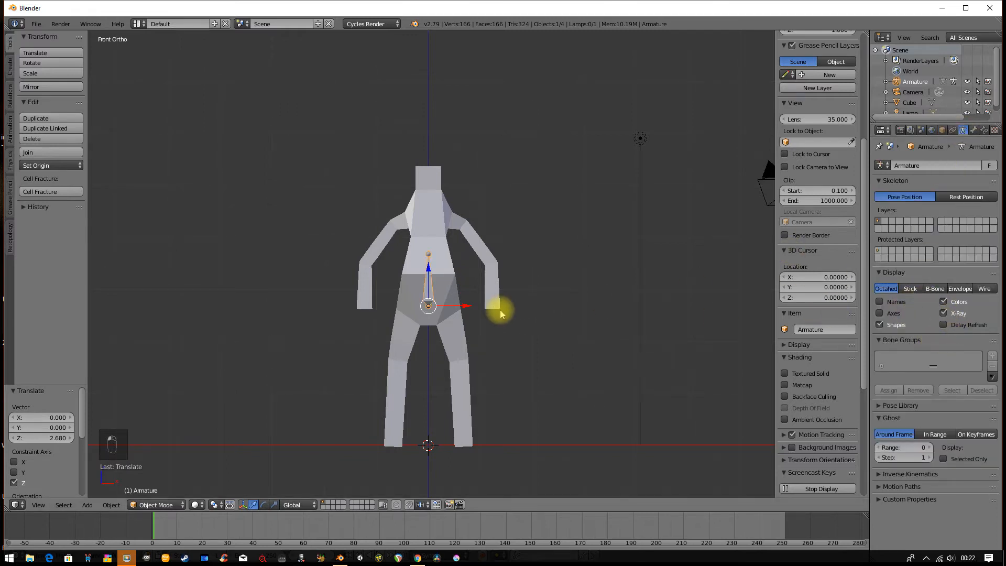
# Edit the armature and extrude a second spine bone about 0.75 straight up along Z to chest height
pyautogui.scroll(5, 505, 311)
pyautogui.keyDown('shift'); pyautogui.rightClick(426, 259); pyautogui.keyUp('shift')
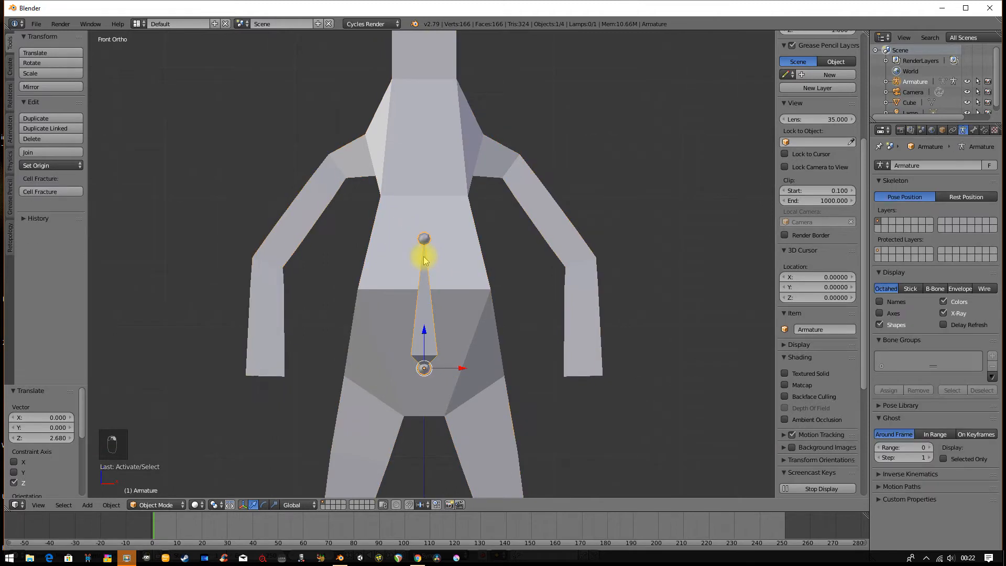
pyautogui.press('Tab')
pyautogui.scroll(-3, 425, 262)
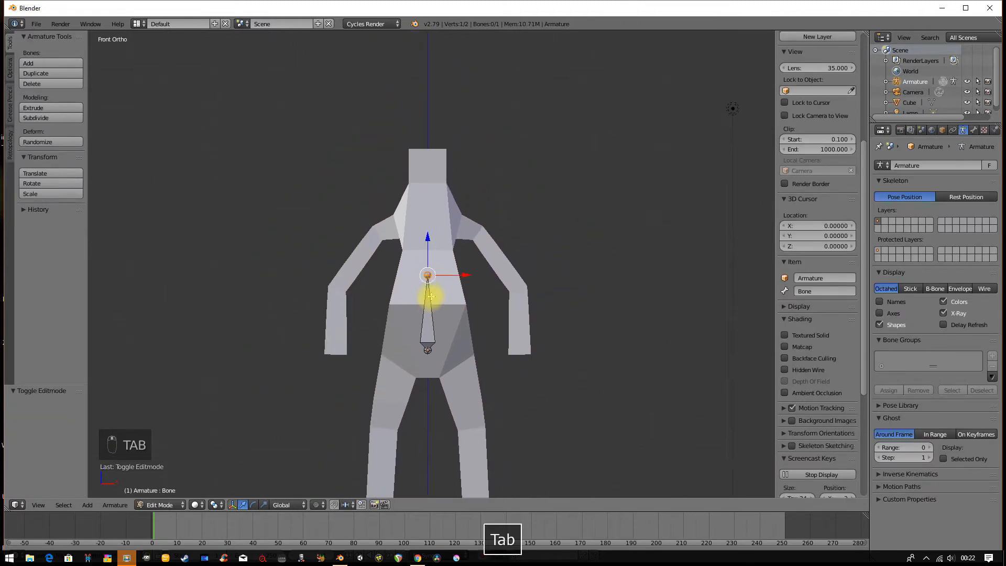
pyautogui.press('e')
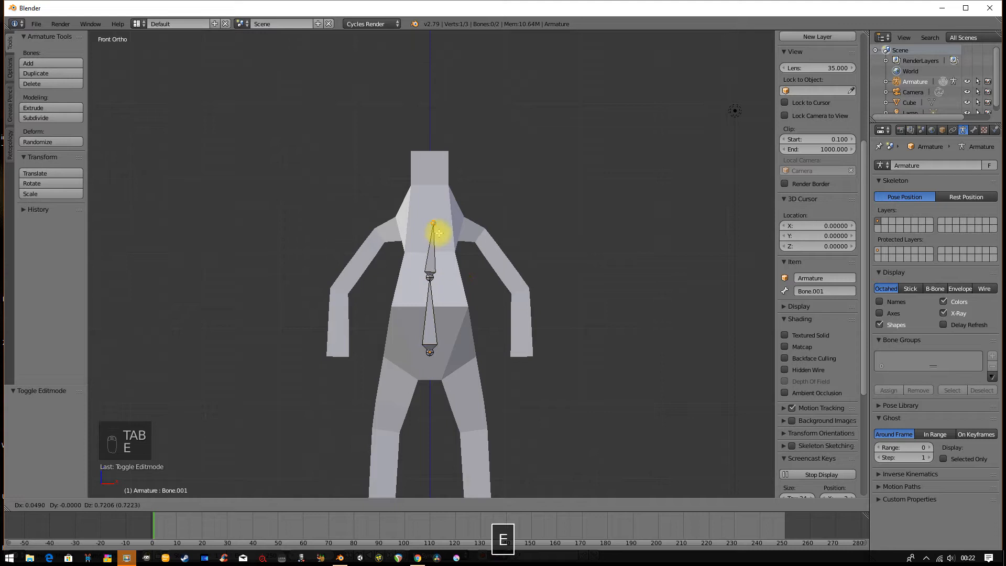
pyautogui.press('z')
pyautogui.click(446, 229)
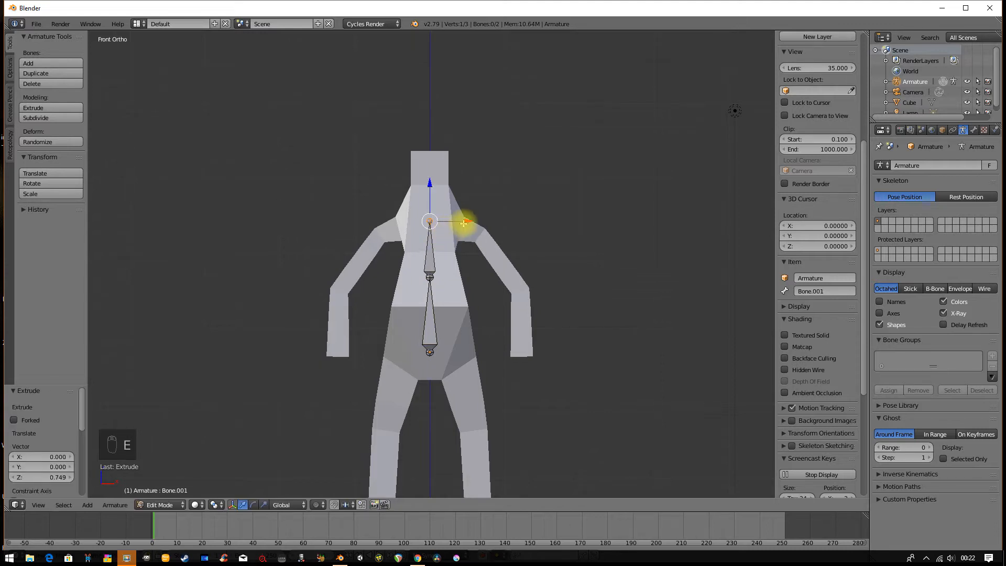
# Try extruding a one-sided arm chain of three bones from the upper spine tip to the hand, and undo it
pyautogui.press('e')
pyautogui.click(508, 238)
pyautogui.press('e')
pyautogui.click(551, 290)
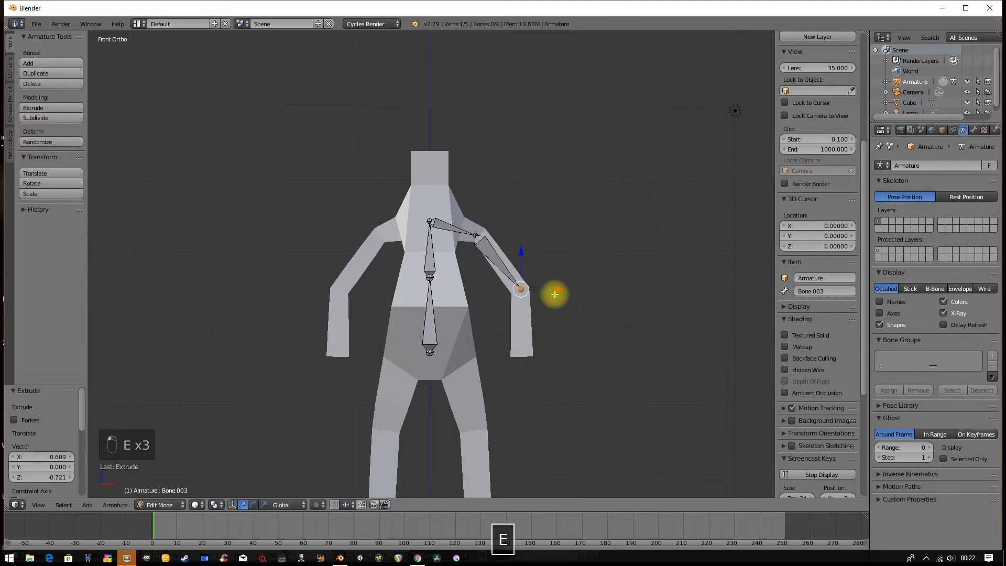
pyautogui.press('e')
pyautogui.click(530, 334)
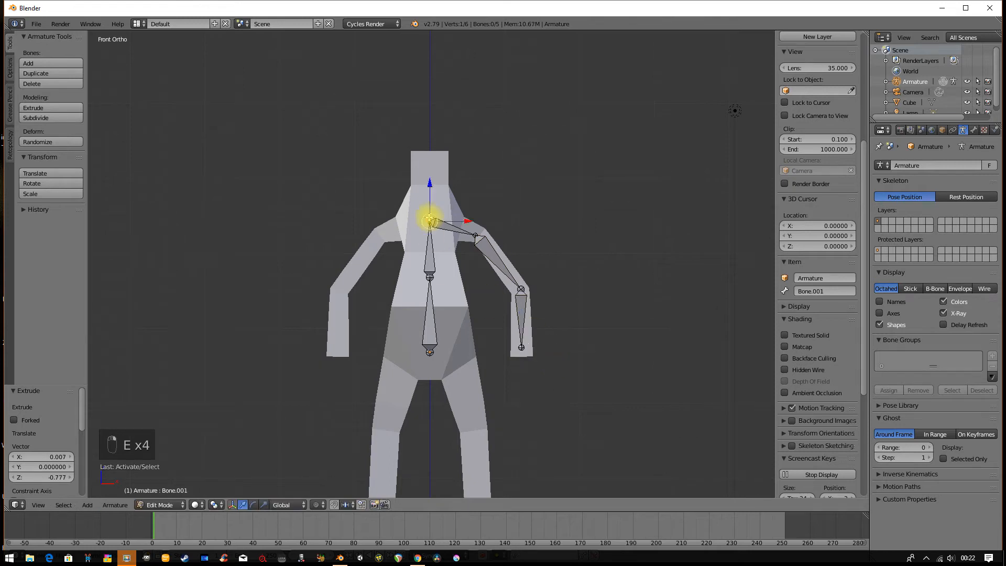
pyautogui.hotkey('ctrl', 'z')
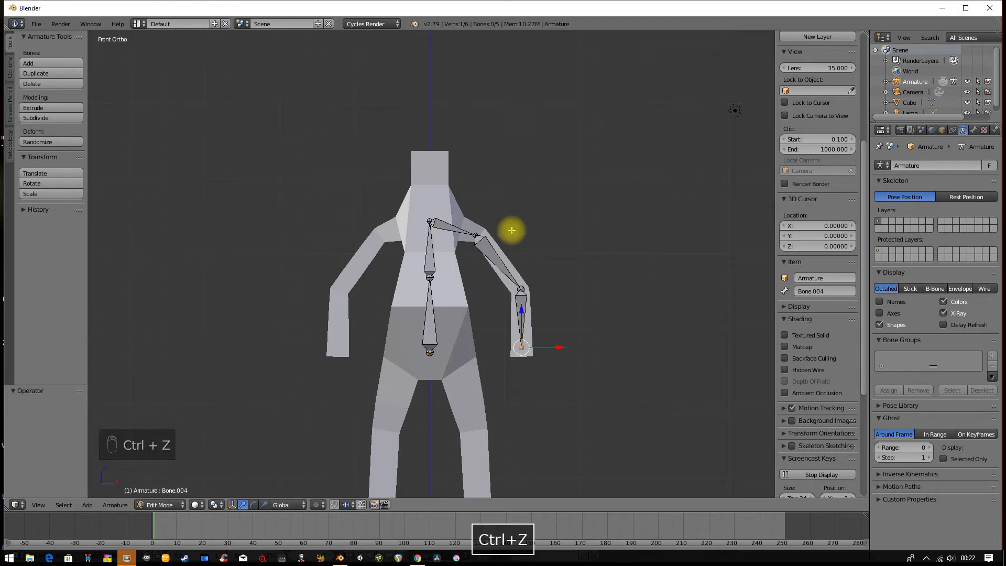
pyautogui.hotkey('ctrl', 'z')
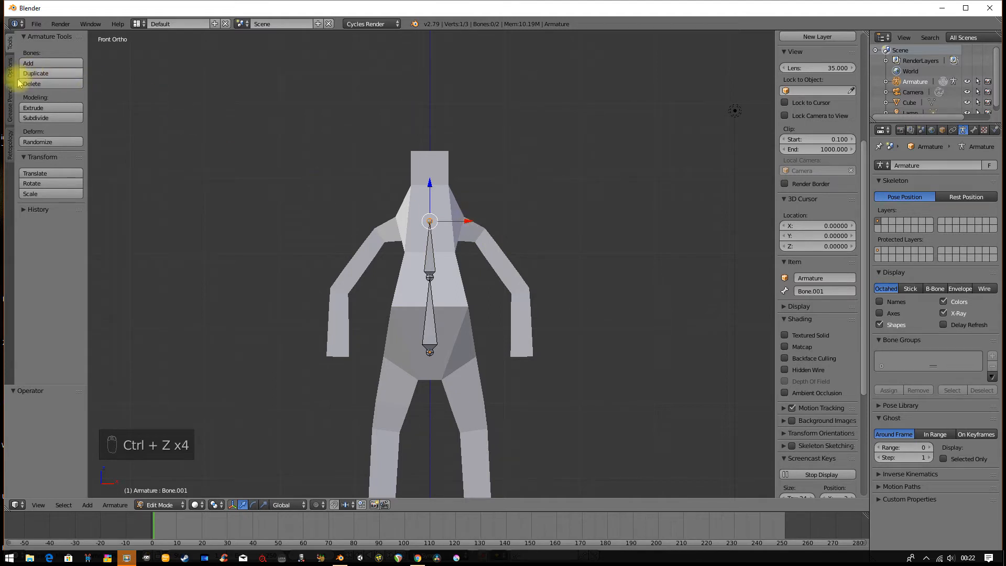
# Enable X-Axis Mirror and extrude forked shoulder bones from the upper spine tip, about 0.65 outward and 0.22 down
pyautogui.click(11, 102)
pyautogui.click(10, 68)
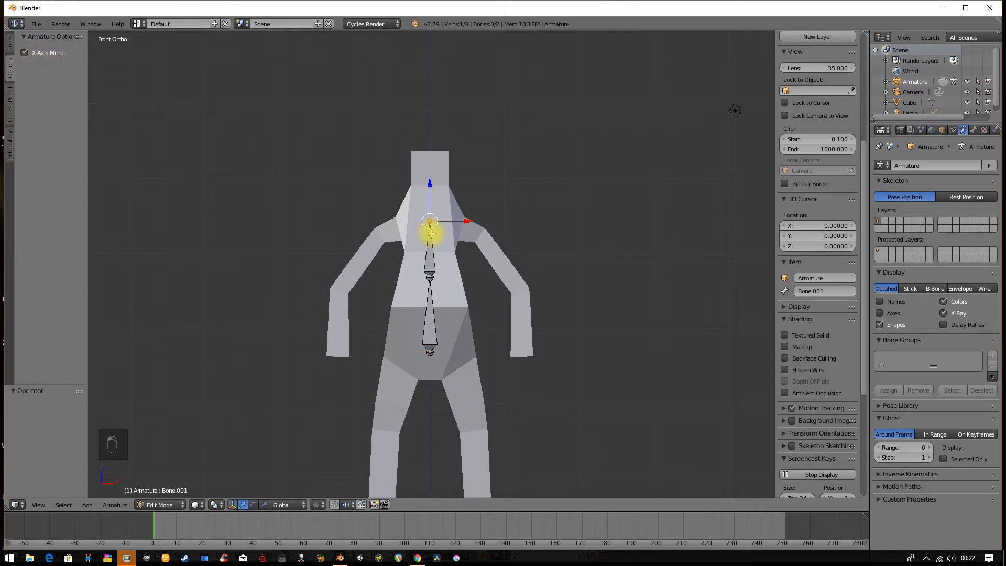
pyautogui.hotkey('shift', 'e')
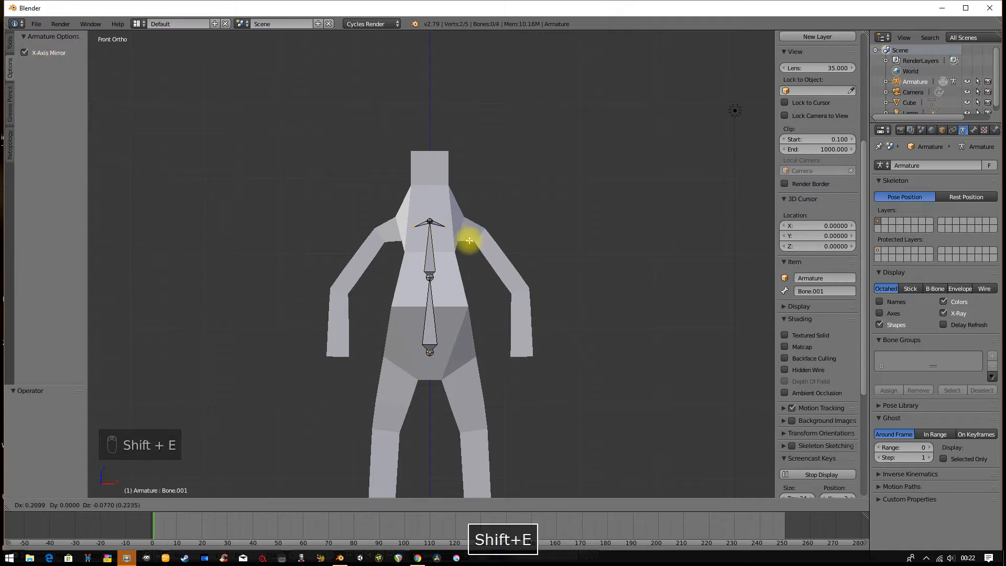
pyautogui.click(502, 255)
# Extrude mirrored upper arm bones about 0.55 outward and 0.74 down to the elbows, and forearm bones about 0.81 down to the hands
pyautogui.press('e')
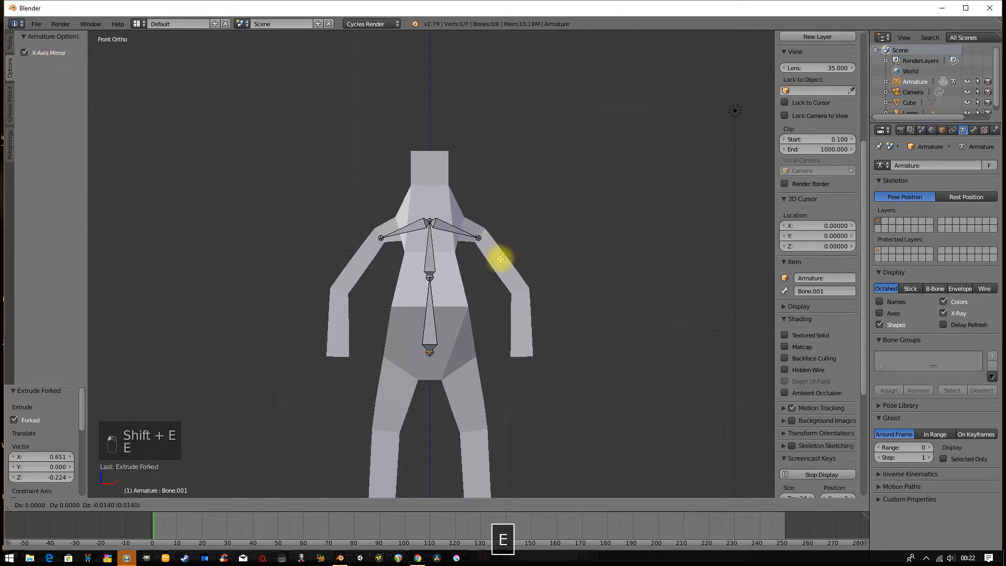
pyautogui.click(542, 309)
pyautogui.press('e')
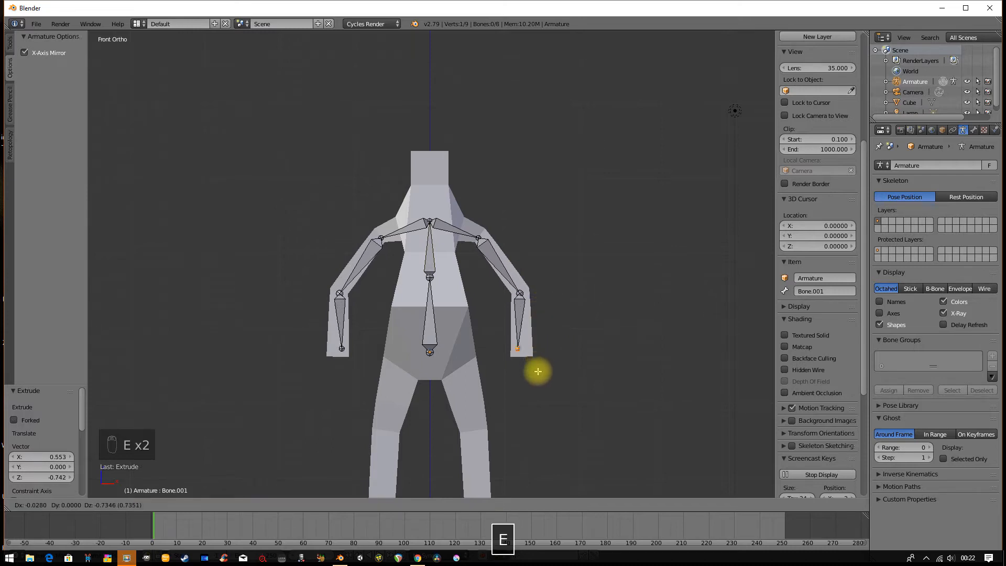
pyautogui.click(538, 375)
# Extrude forked hip bones from the base of the lowest spine bone, about 0.43 outward and 0.39 down
pyautogui.scroll(-6, 538, 386)
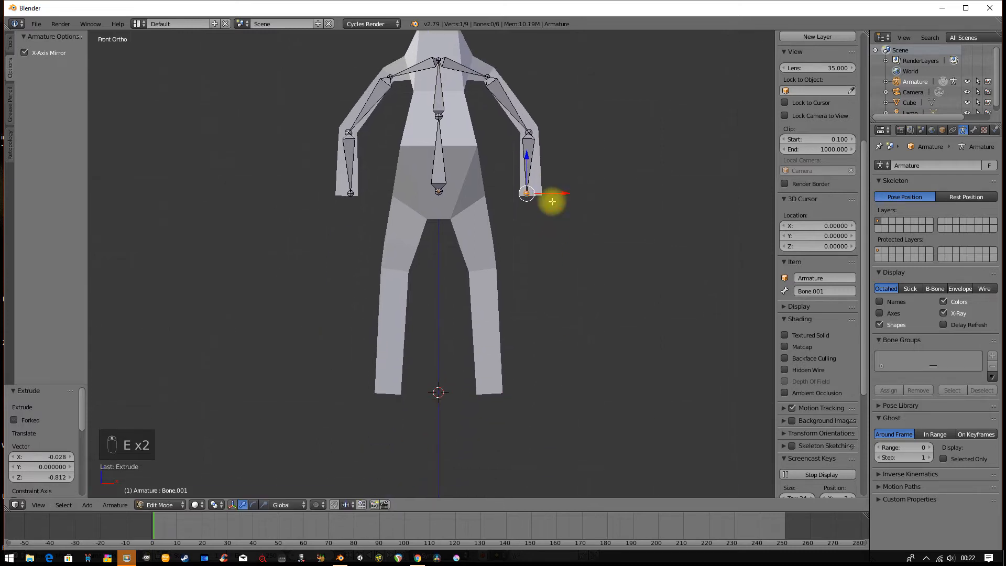
pyautogui.rightClick(436, 195)
pyautogui.hotkey('shift', 'e')
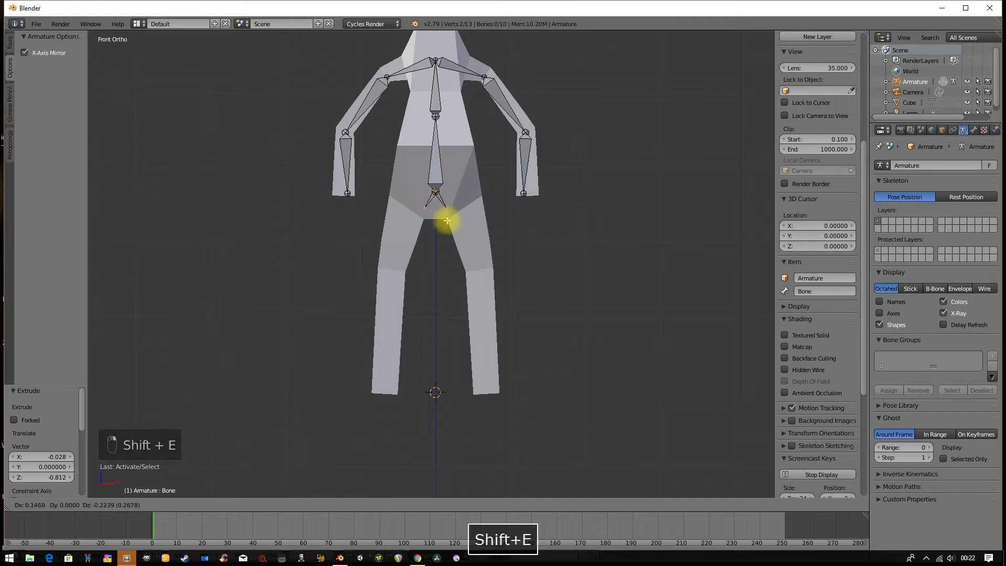
pyautogui.click(468, 231)
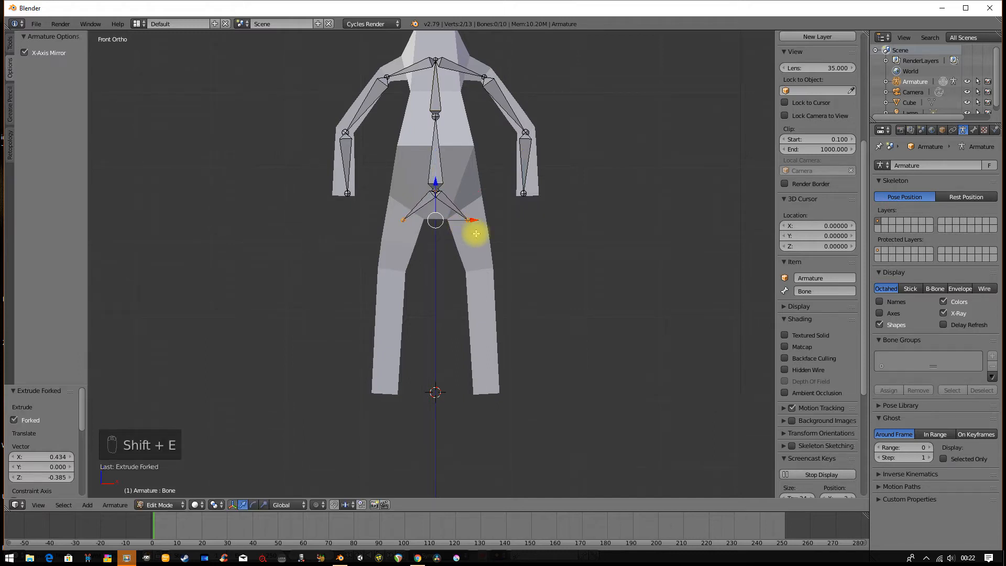
# Extrude mirrored thigh bones about 1.11 down to the knees and shin bones about 1.17 down to the feet
pyautogui.press('e')
pyautogui.click(490, 317)
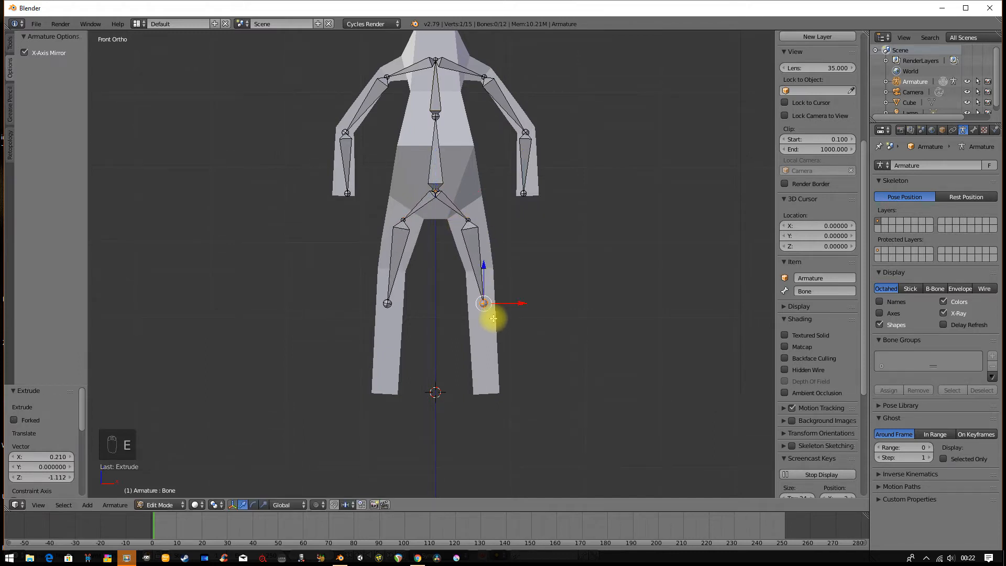
pyautogui.press('e')
pyautogui.click(503, 406)
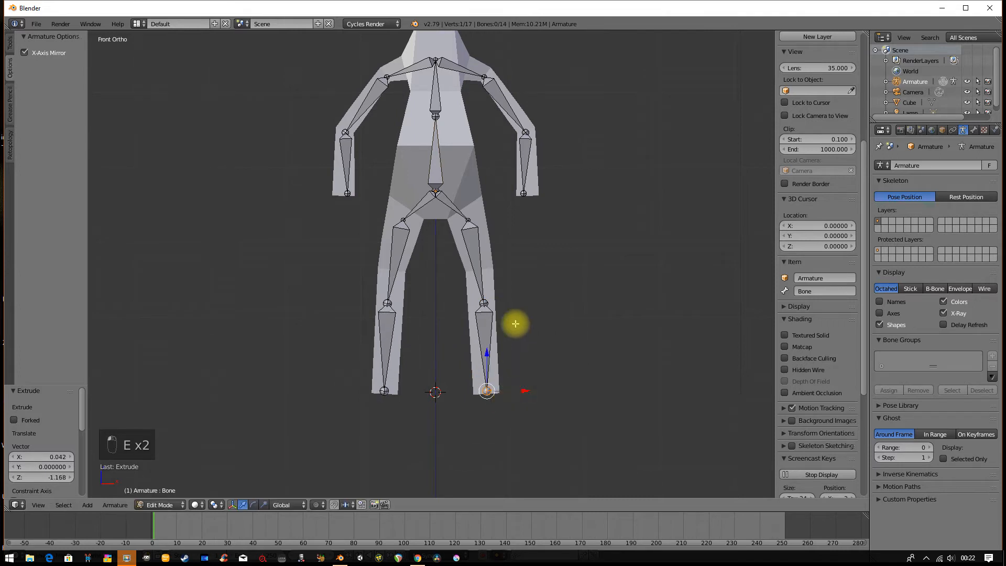
# Return the finished armature to Object Mode and select the body mesh
pyautogui.scroll(-3, 513, 310)
pyautogui.moveTo(516, 279)
pyautogui.mouseDown()
pyautogui.moveTo(527, 350)
pyautogui.moveTo(375, 356)
pyautogui.moveTo(487, 348)
pyautogui.moveTo(498, 252)
pyautogui.moveTo(500, 292)
pyautogui.moveTo(512, 278)
pyautogui.moveTo(607, 285)
pyautogui.moveTo(523, 284)
pyautogui.mouseUp()
pyautogui.press('Tab')
pyautogui.scroll(3, 490, 339)
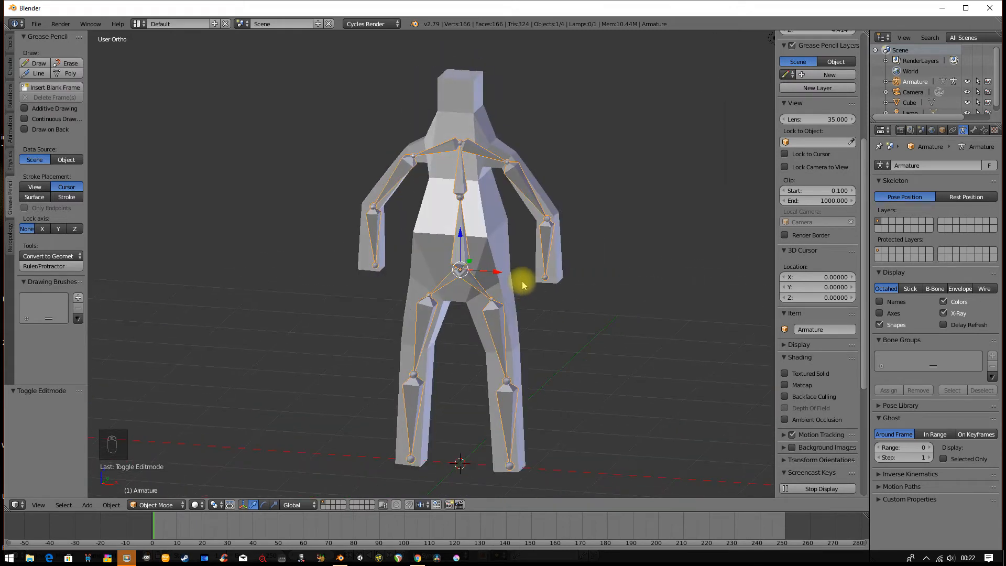
pyautogui.rightClick(493, 221)
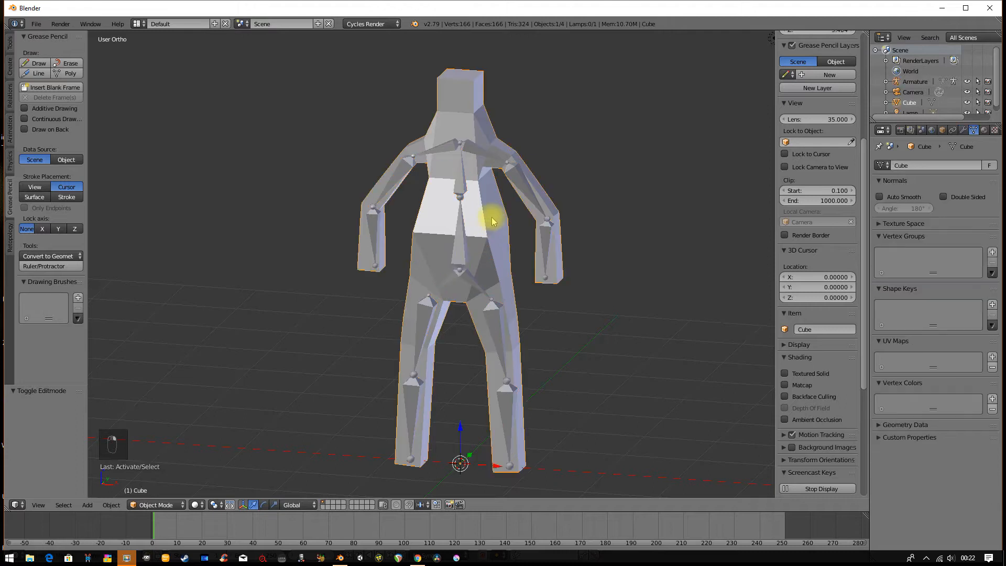
# Parent the body mesh to the armature with automatic weights
pyautogui.keyDown('shift'); pyautogui.rightClick(458, 248); pyautogui.keyUp('shift')
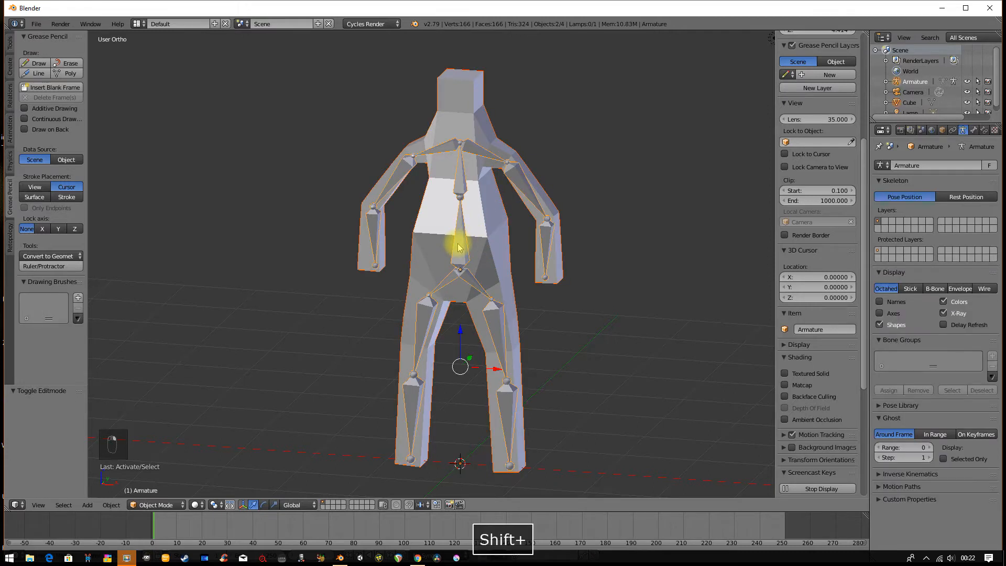
pyautogui.hotkey('ctrl', 'p')
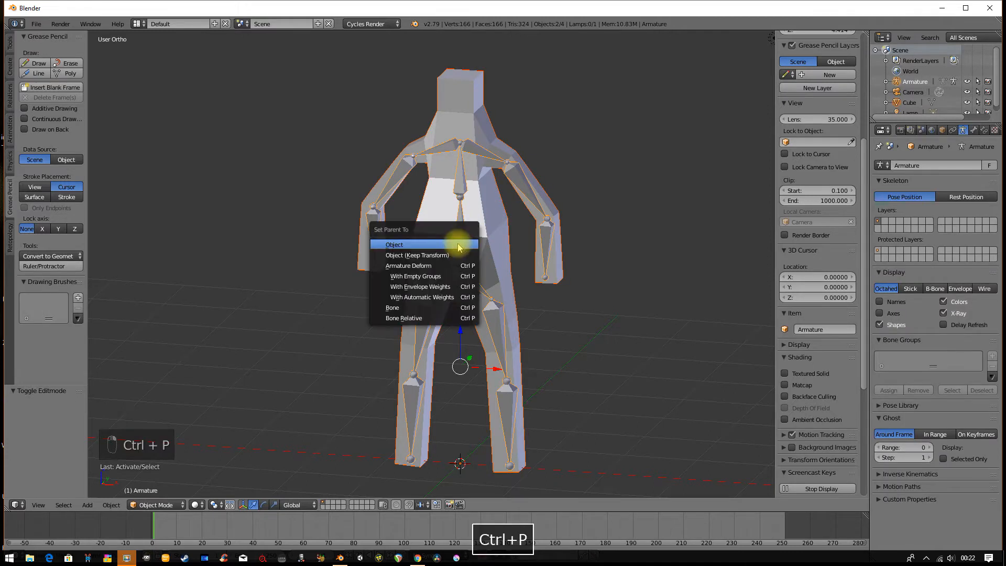
pyautogui.click(450, 298)
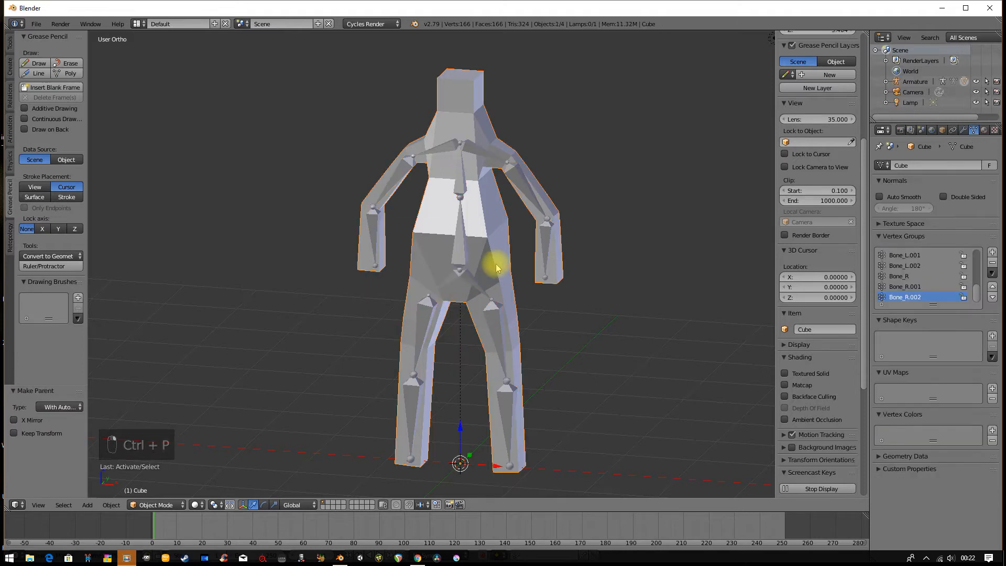
# Select the armature and switch it to Pose Mode in the front view
pyautogui.rightClick(450, 267)
pyautogui.press('KP_1')
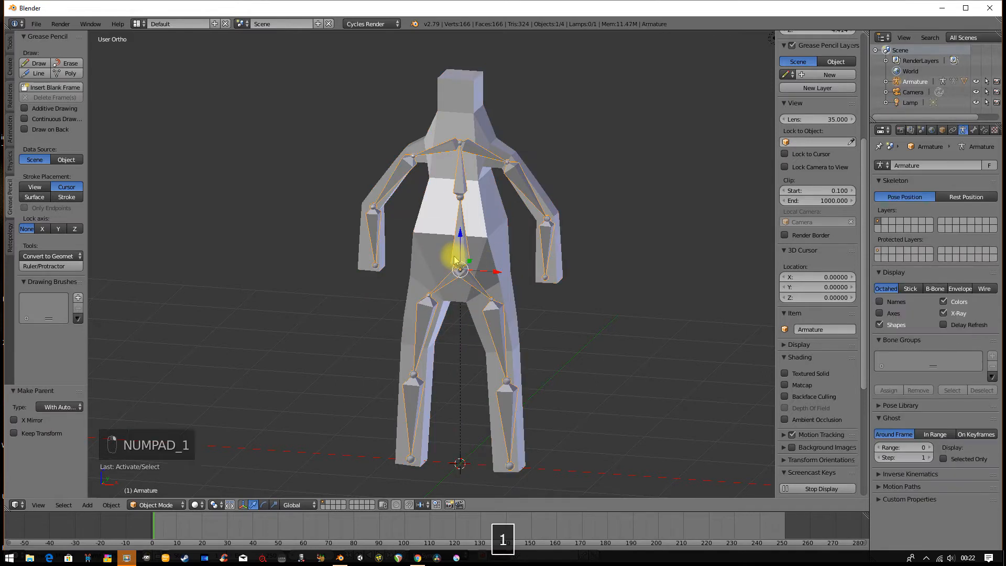
pyautogui.click(160, 504)
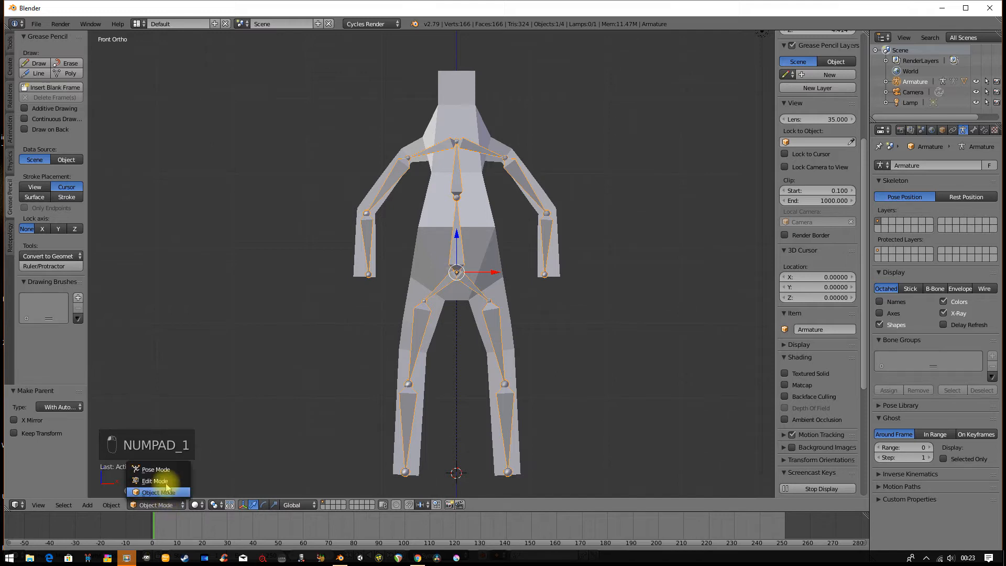
pyautogui.click(157, 465)
# Rotate the lower spine bone about 9.4° and the upper spine bone about 14.5° to lean the torso sideways
pyautogui.rightClick(454, 236)
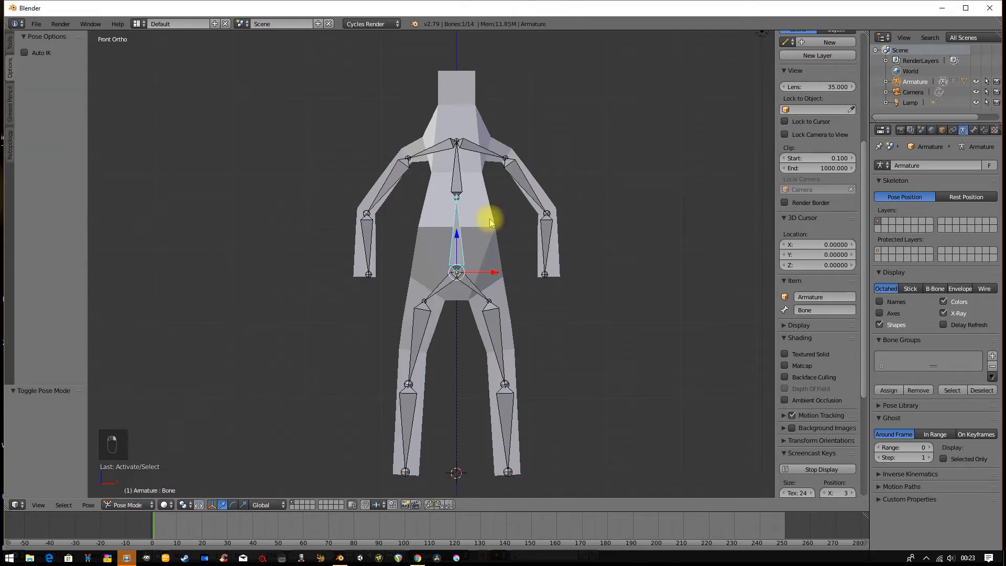
pyautogui.press('r')
pyautogui.click(534, 219)
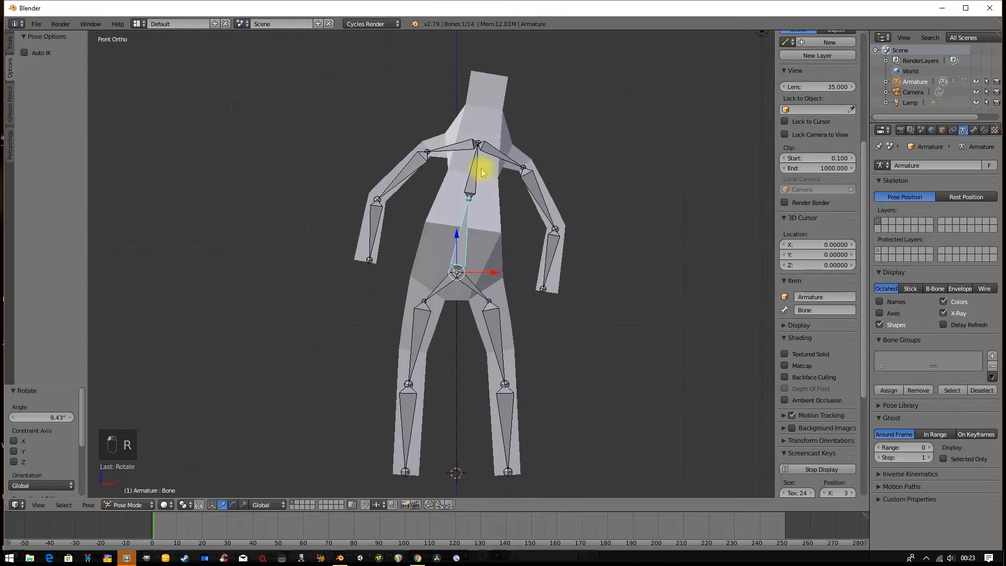
pyautogui.rightClick(472, 173)
pyautogui.press('r')
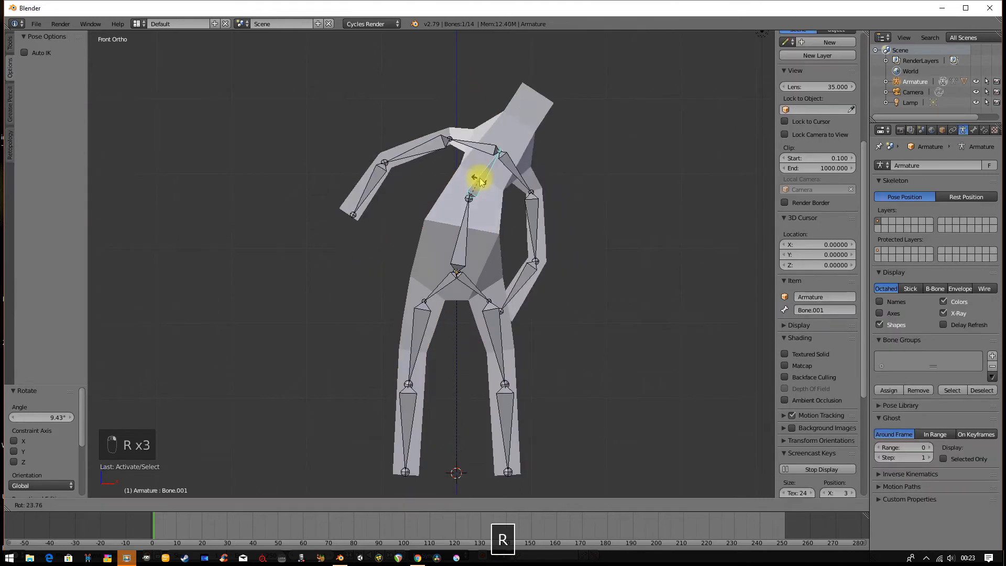
pyautogui.click(477, 173)
# Rotate the forearm bone Bone.001_L.002 about -25.9° so it hangs straight down
pyautogui.rightClick(533, 285)
pyautogui.rightClick(533, 285)
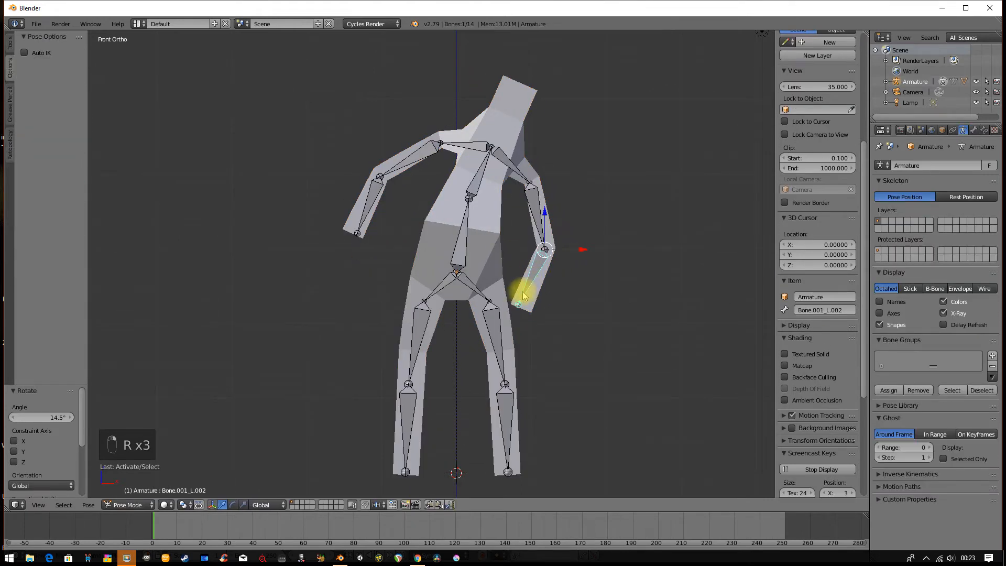
pyautogui.press('r')
pyautogui.rightClick(549, 326)
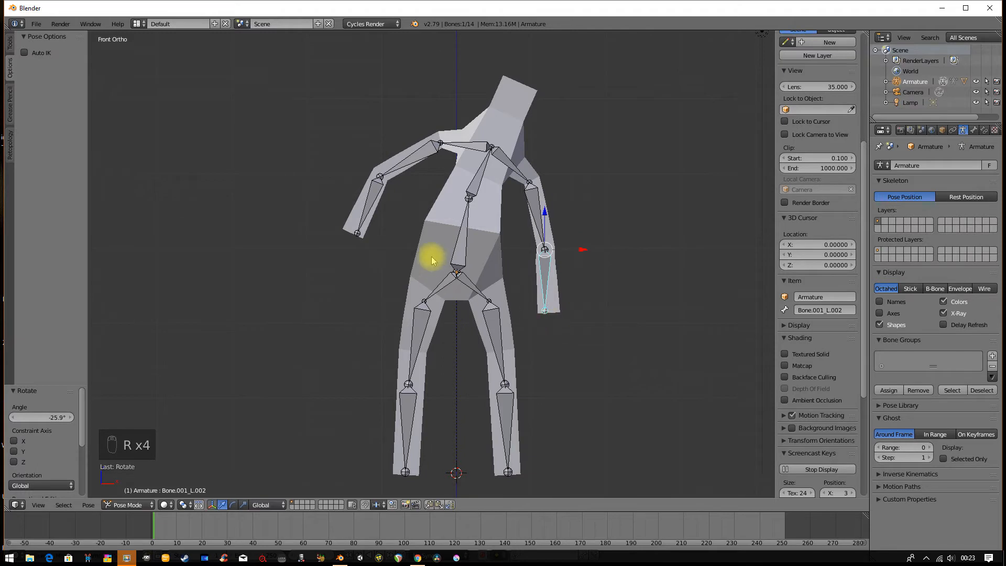
# Insert a LocRotScale keyframe for all bones at frame 1
pyautogui.press('a')
pyautogui.press('a')
pyautogui.press('a')
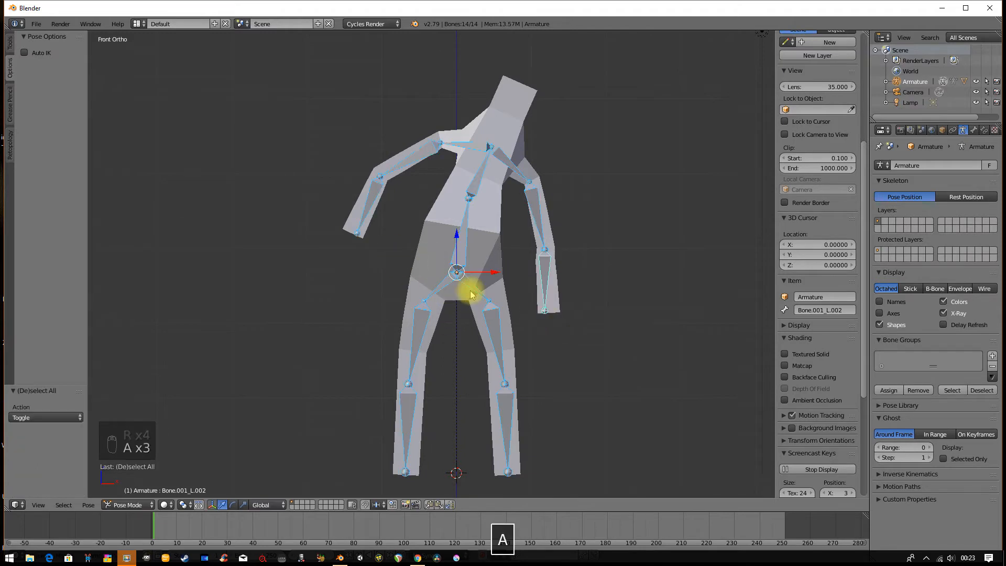
pyautogui.press('i')
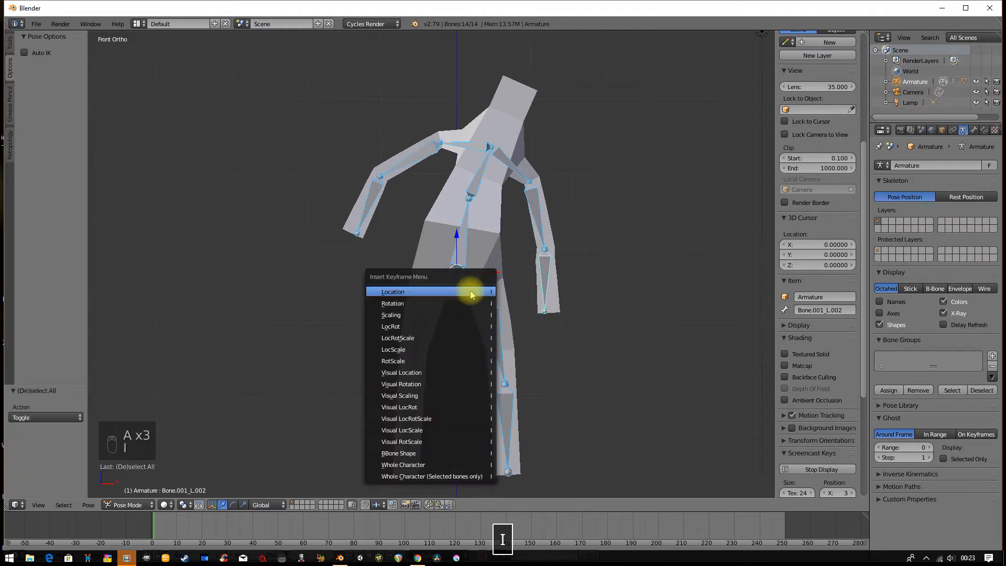
pyautogui.click(450, 338)
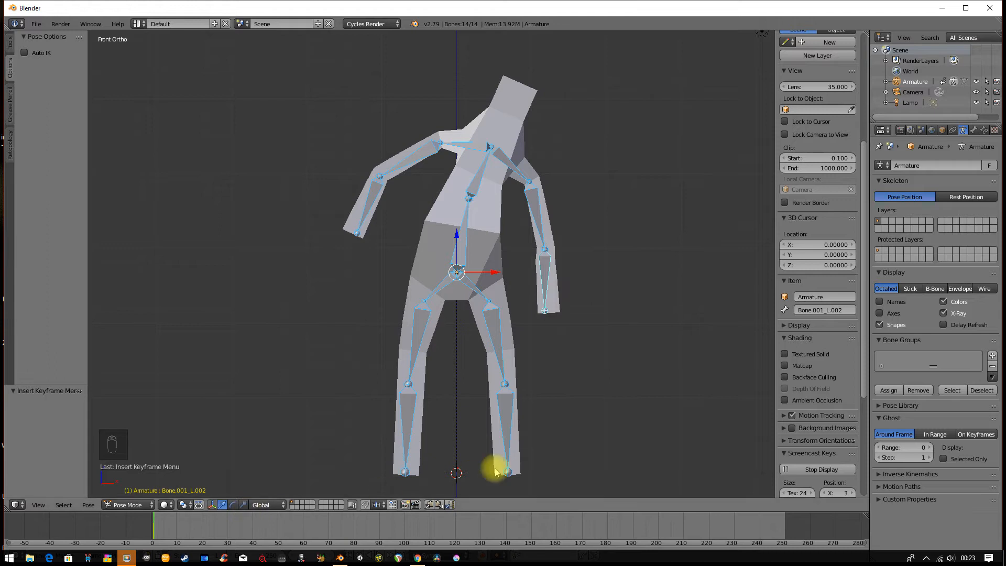
# Set the animation's end frame to 50 and move the current frame to 50
pyautogui.moveTo(928, 5)
pyautogui.mouseDown()
pyautogui.moveTo(932, 33)
pyautogui.moveTo(910, 40)
pyautogui.moveTo(909, 11)
pyautogui.mouseUp()
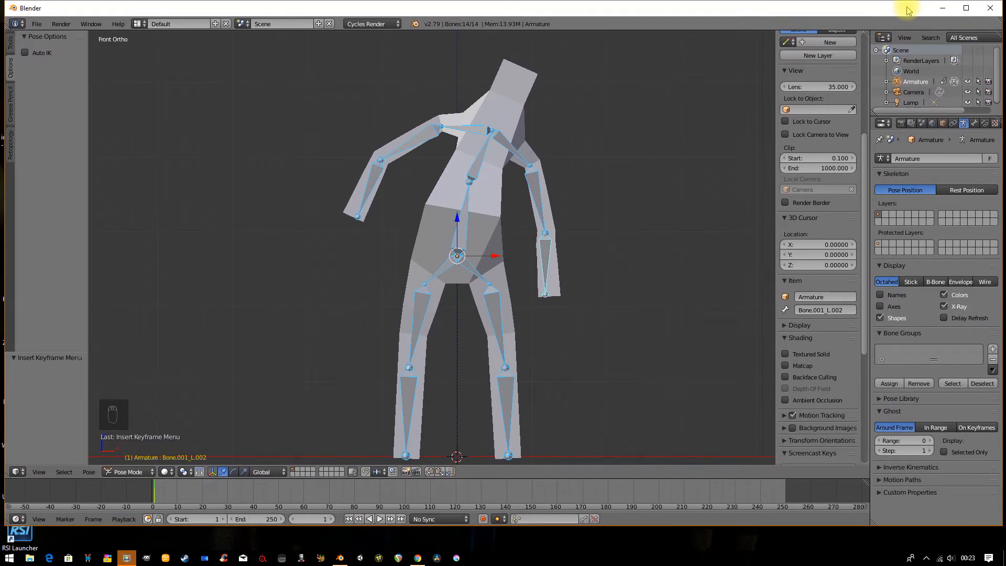
pyautogui.click(261, 520)
pyautogui.write('50')
pyautogui.press('Return')
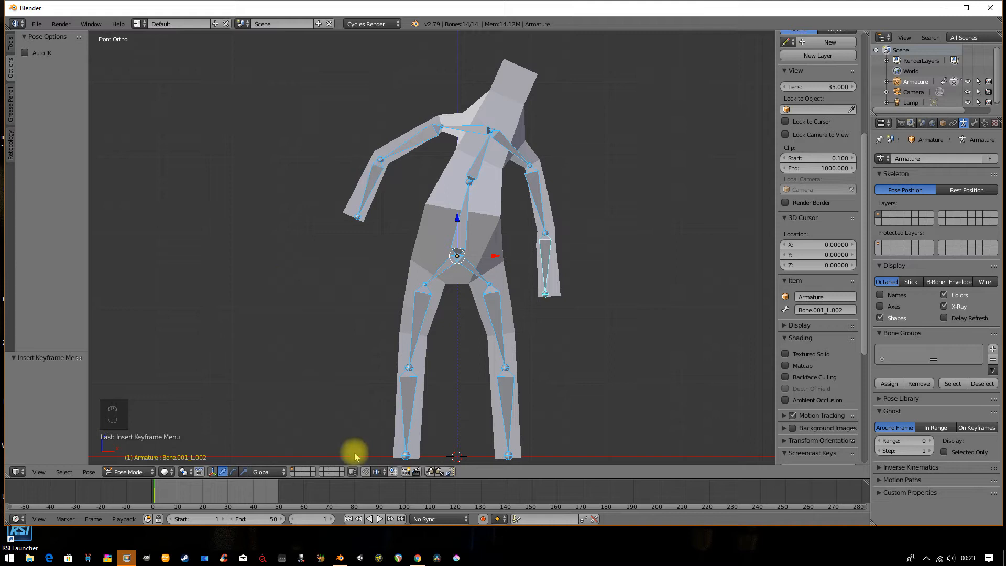
pyautogui.moveTo(261, 493); pyautogui.dragTo(281, 498)
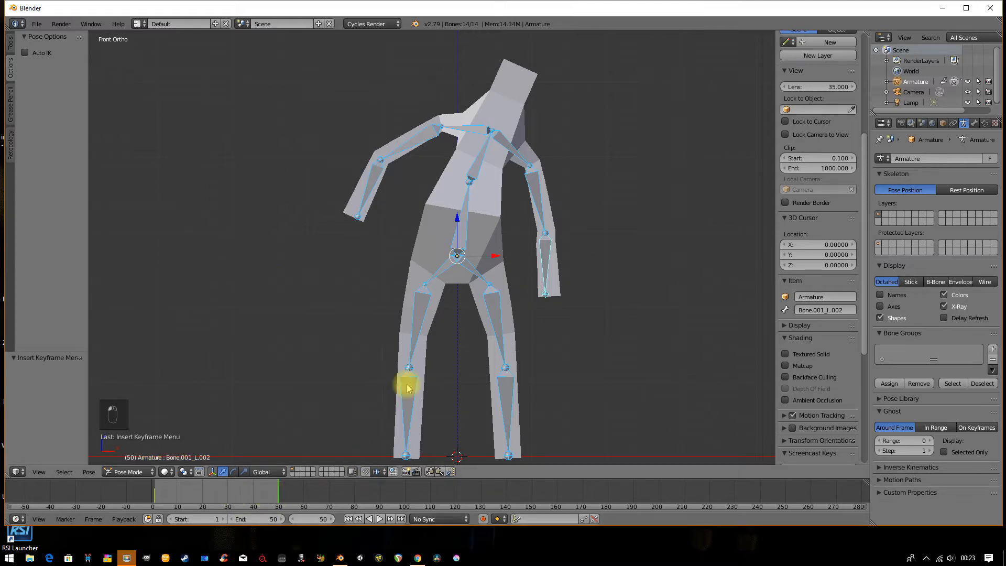
# Rotate the lower spine bone to the opposite side and the upper spine bone about -10.1° to bring the torso near upright
pyautogui.rightClick(464, 233)
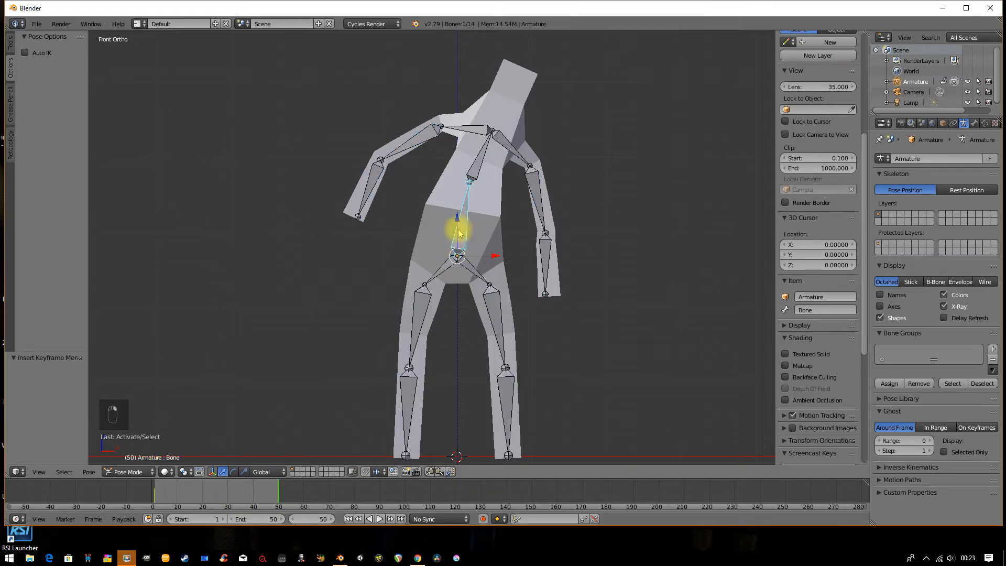
pyautogui.press('g')
pyautogui.rightClick(457, 227)
pyautogui.press('r')
pyautogui.click(502, 230)
pyautogui.rightClick(455, 167)
pyautogui.press('r')
pyautogui.click(449, 153)
# In the side view, swing upper arm Bone.001_R.001 about 25.8° forward and raise its forearm further forward
pyautogui.rightClick(400, 165)
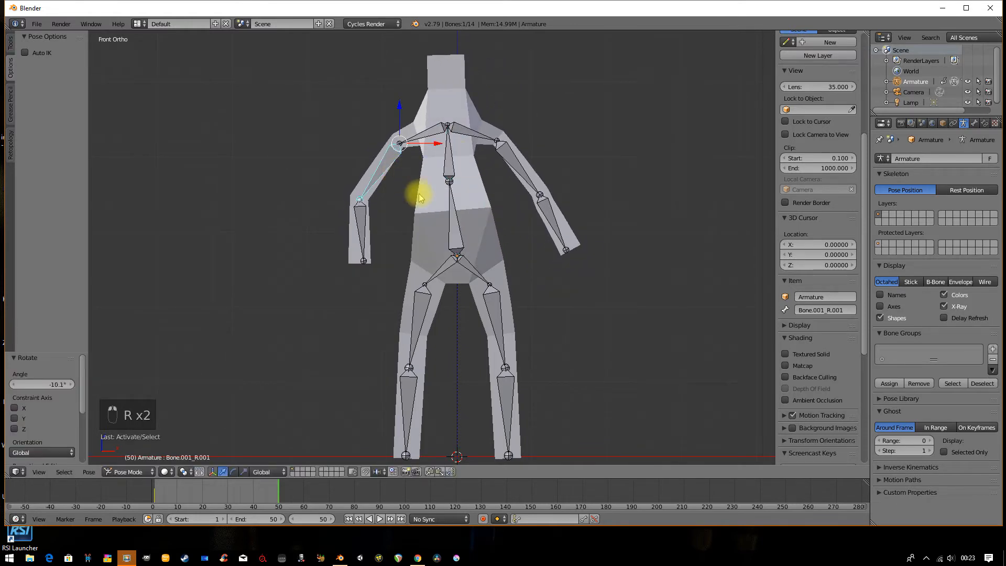
pyautogui.press('KP_6')
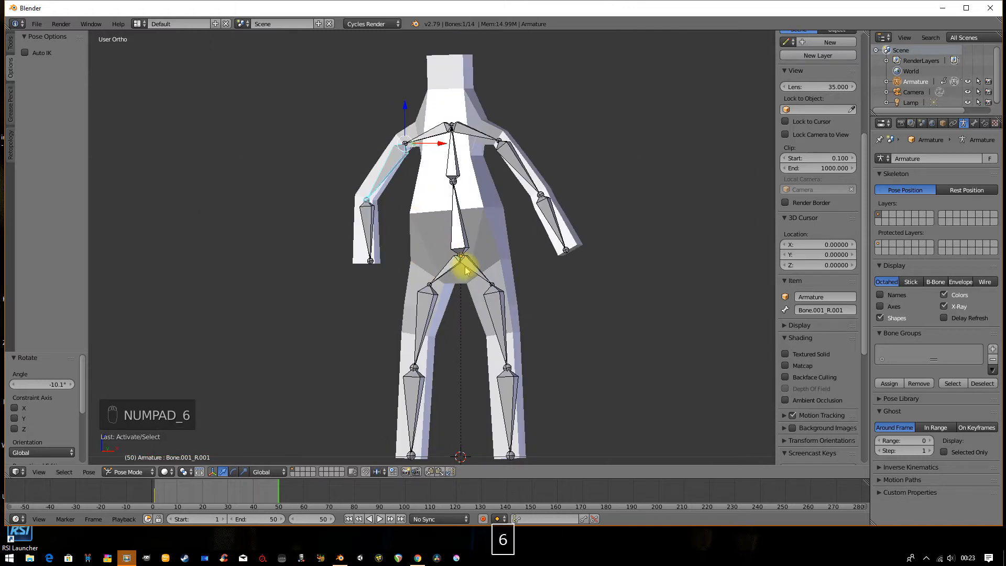
pyautogui.press('KP_6')
pyautogui.press('KP_3')
pyautogui.press('r')
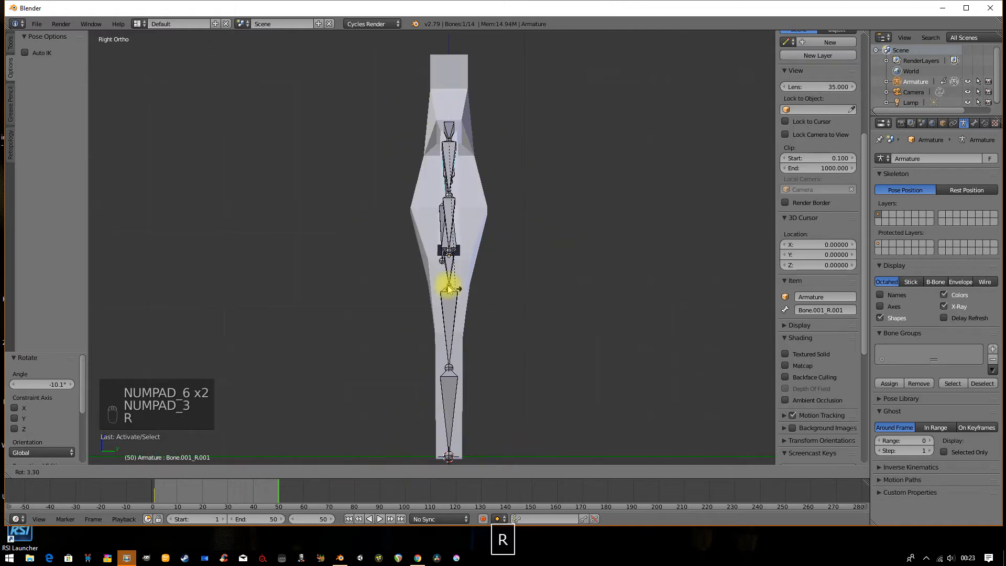
pyautogui.click(401, 226)
pyautogui.rightClick(404, 231)
pyautogui.press('r')
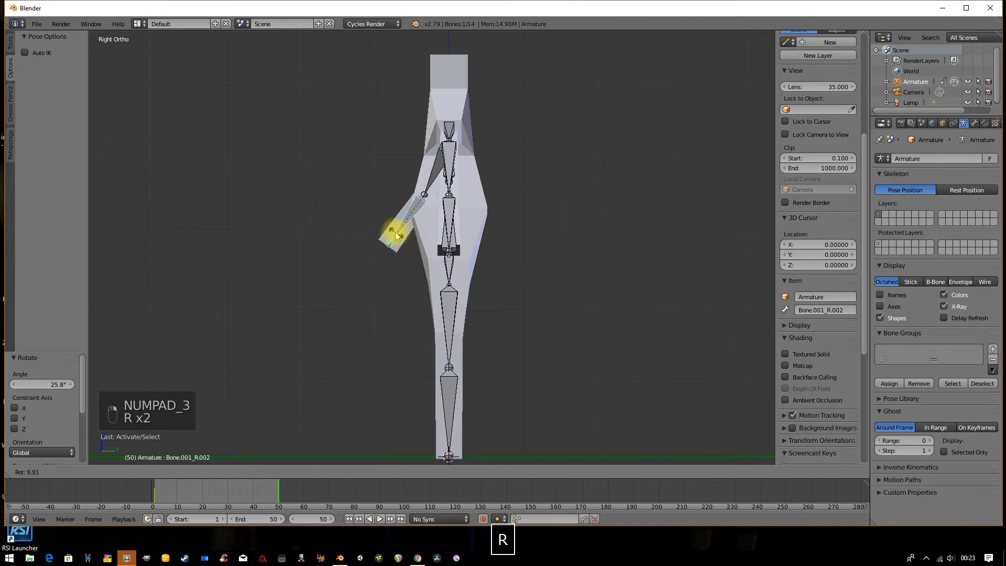
pyautogui.click(382, 203)
# Swing the other upper arm forward and rotate its forearm about 38° forward
pyautogui.rightClick(444, 162)
pyautogui.press('r')
pyautogui.click(446, 209)
pyautogui.press('r')
pyautogui.click(411, 203)
# Rotate the upper spine bone about -16.9° in the side view to bend the chest forward
pyautogui.rightClick(449, 164)
pyautogui.press('r')
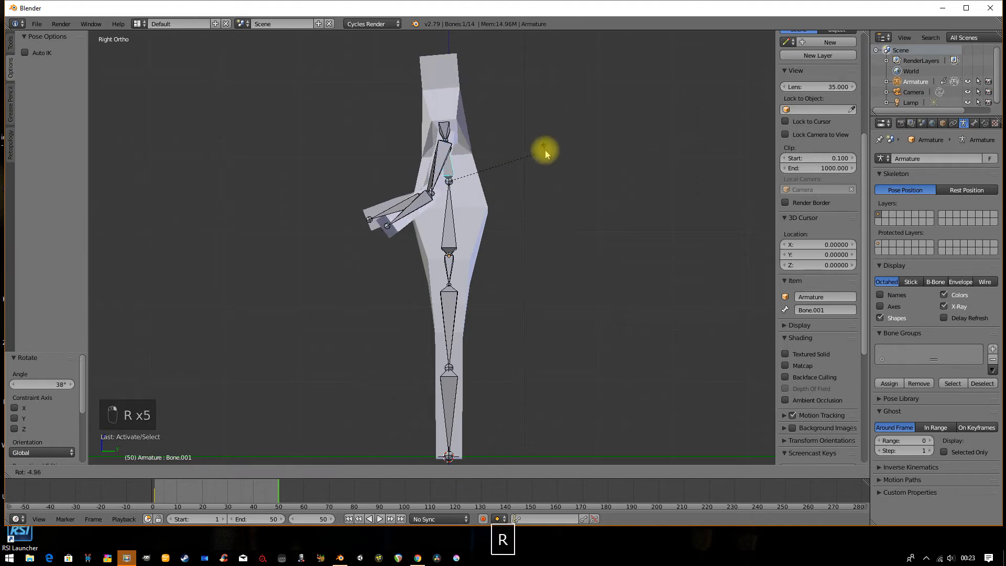
pyautogui.click(514, 146)
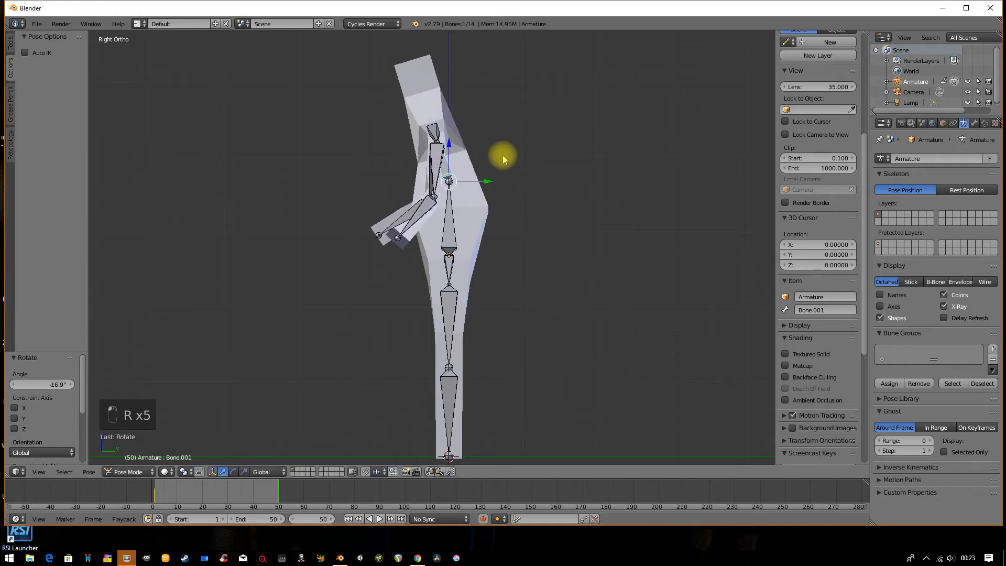
# Insert a keyframe for all bones at frame 50, and return the timeline to frame 1
pyautogui.press('KP_1')
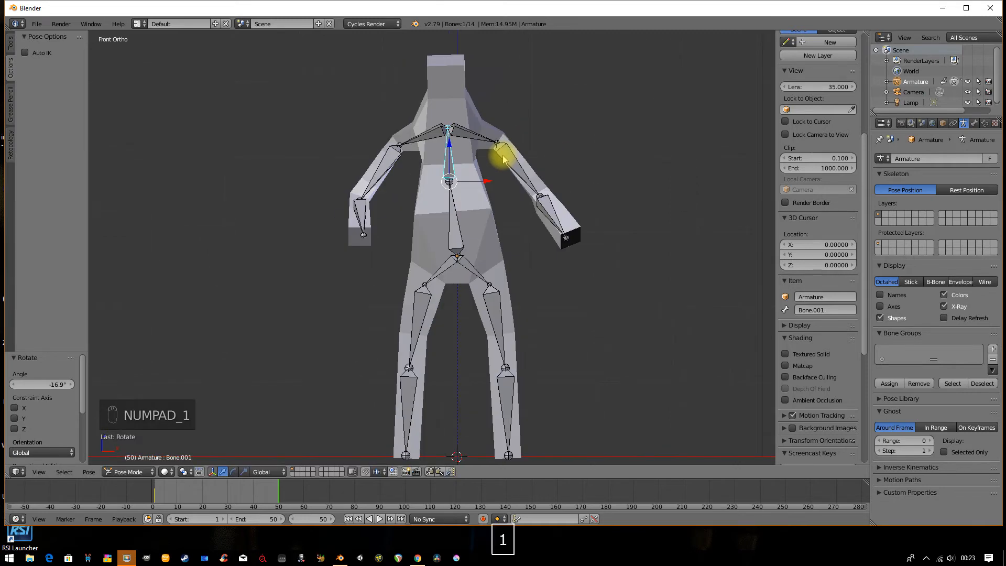
pyautogui.press('a')
pyautogui.press('a')
pyautogui.press('a')
pyautogui.press('a')
pyautogui.press('i')
pyautogui.click(524, 194)
pyautogui.moveTo(269, 494); pyautogui.dragTo(155, 484)
# Return the armature to Object Mode and reposition the camera, locked to the view, so it frames the whole figure
pyautogui.press('KP_0')
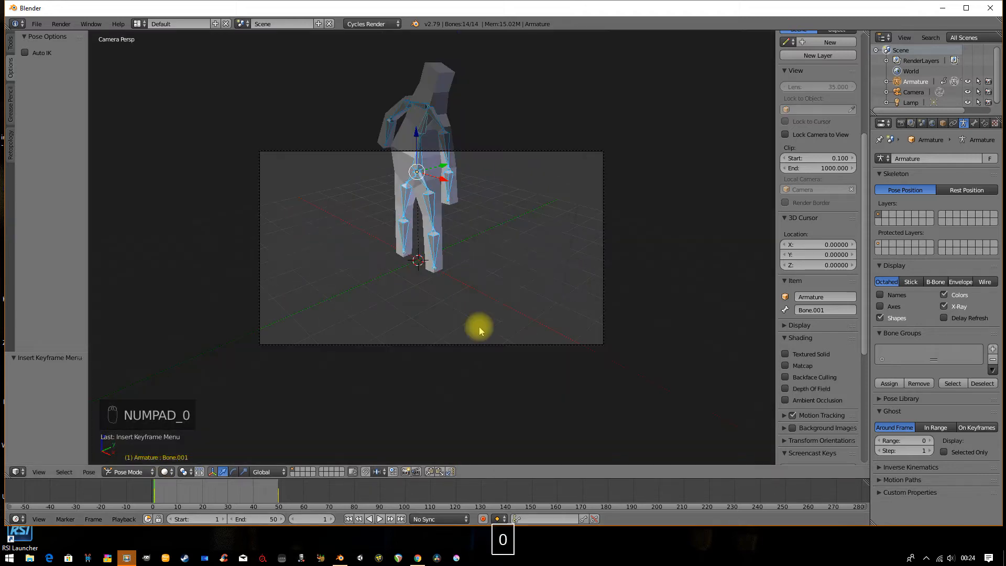
pyautogui.click(128, 471)
pyautogui.click(128, 448)
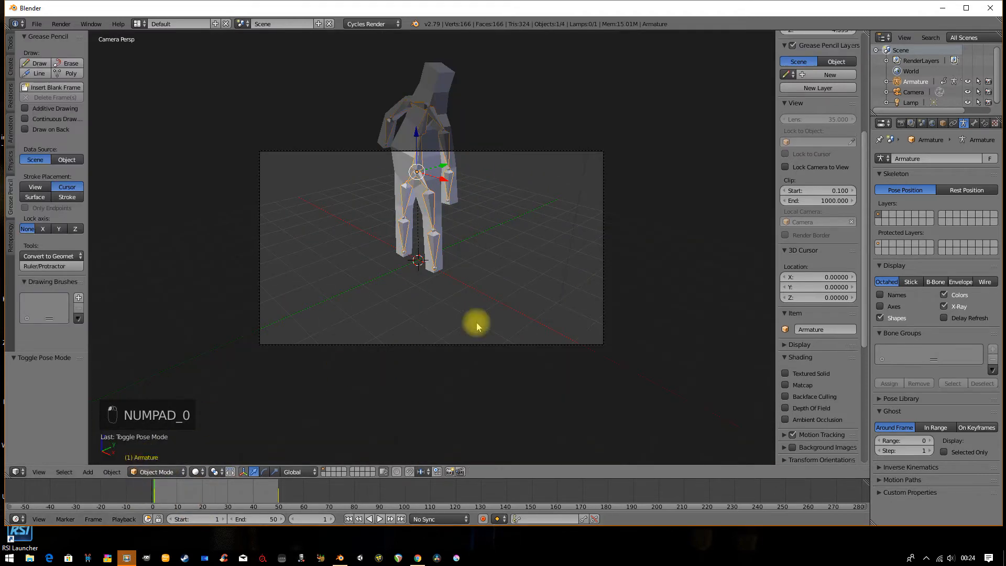
pyautogui.click(828, 167)
pyautogui.moveTo(495, 228); pyautogui.dragTo(516, 271)
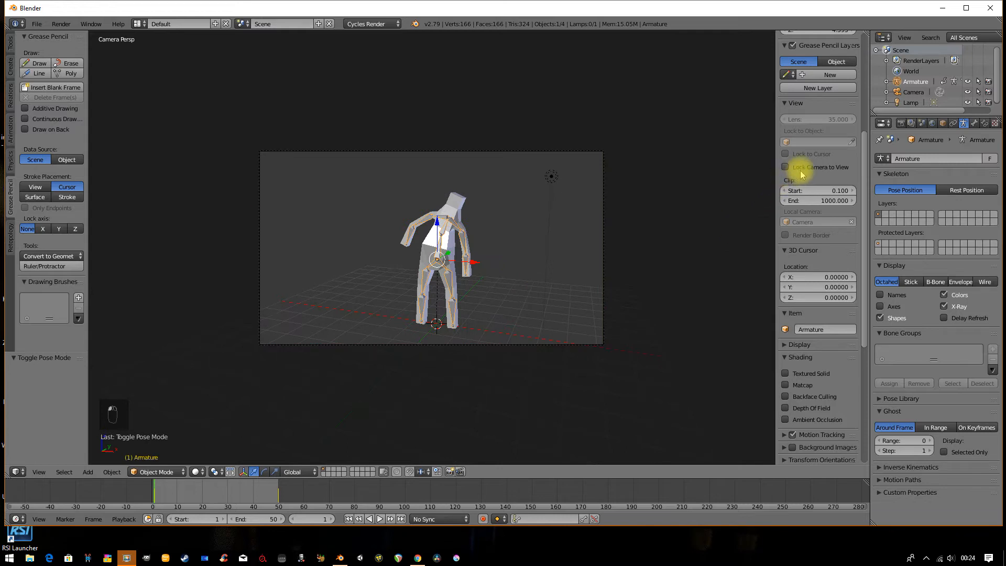
# Play "city street adv banner in green screen free stock footage.mp4" from Downloads to examine the street shot, and return to Blender
pyautogui.click(29, 560)
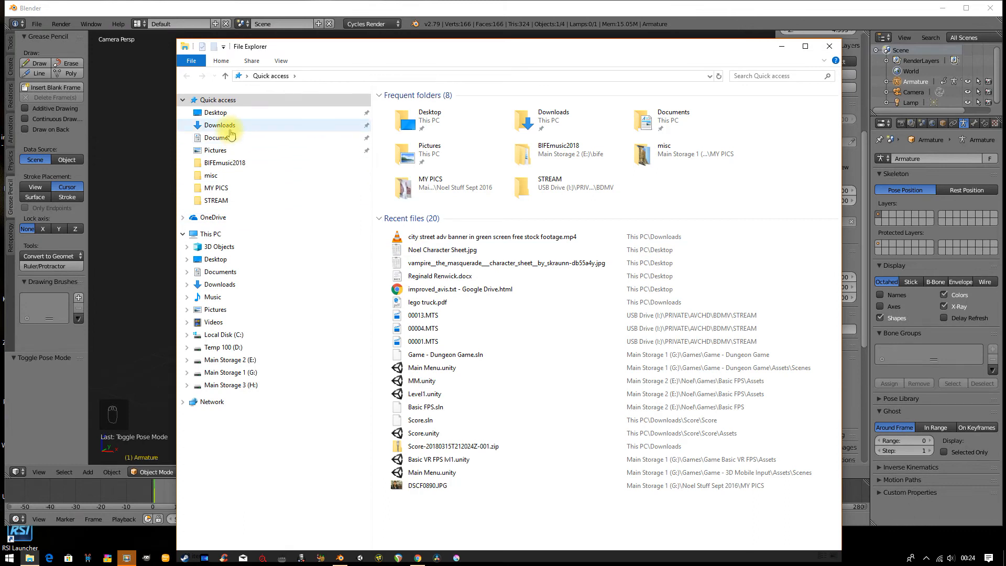
pyautogui.click(229, 129)
pyautogui.click(421, 197)
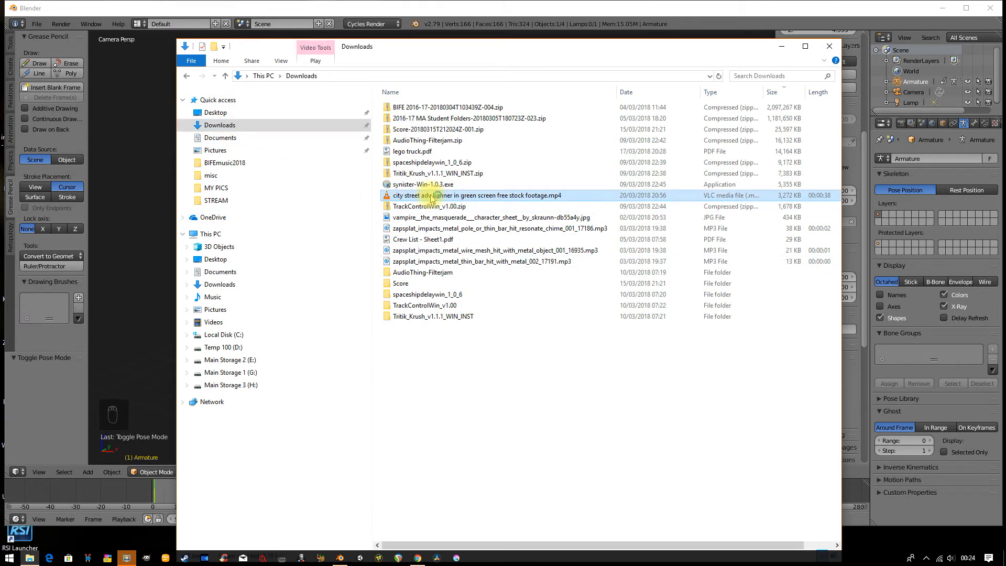
pyautogui.doubleClick(431, 196)
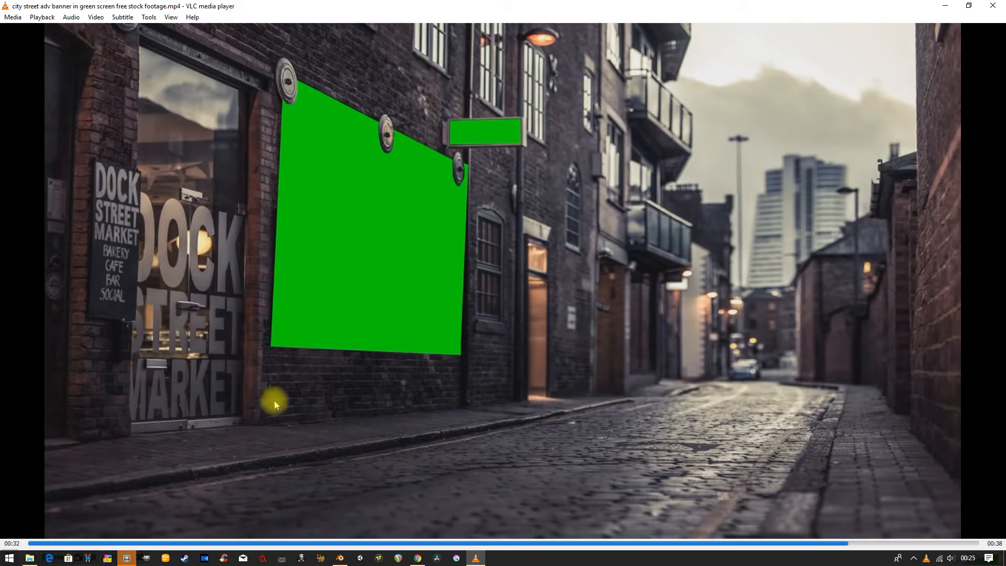
pyautogui.press('space')
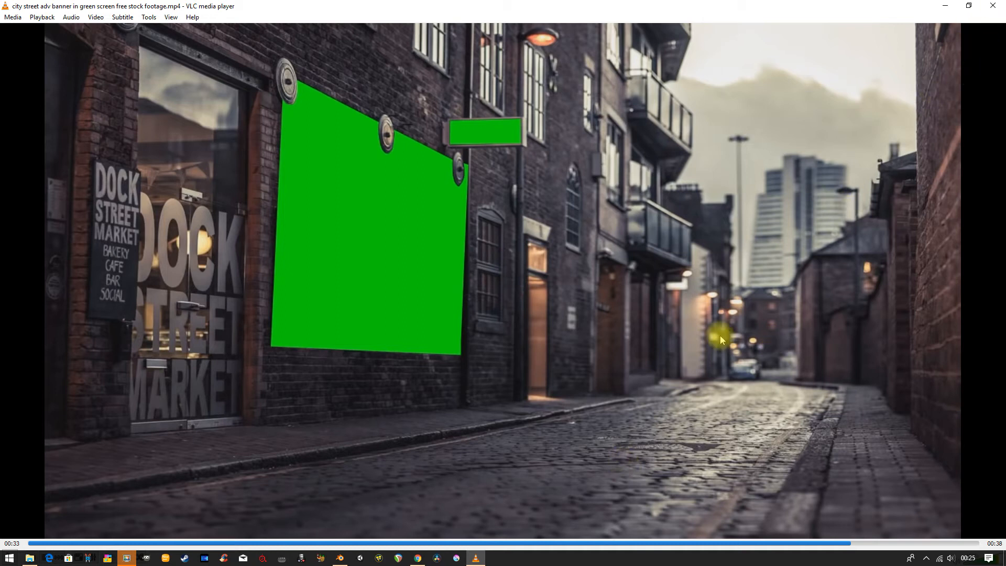
pyautogui.click(992, 6)
pyautogui.click(461, 11)
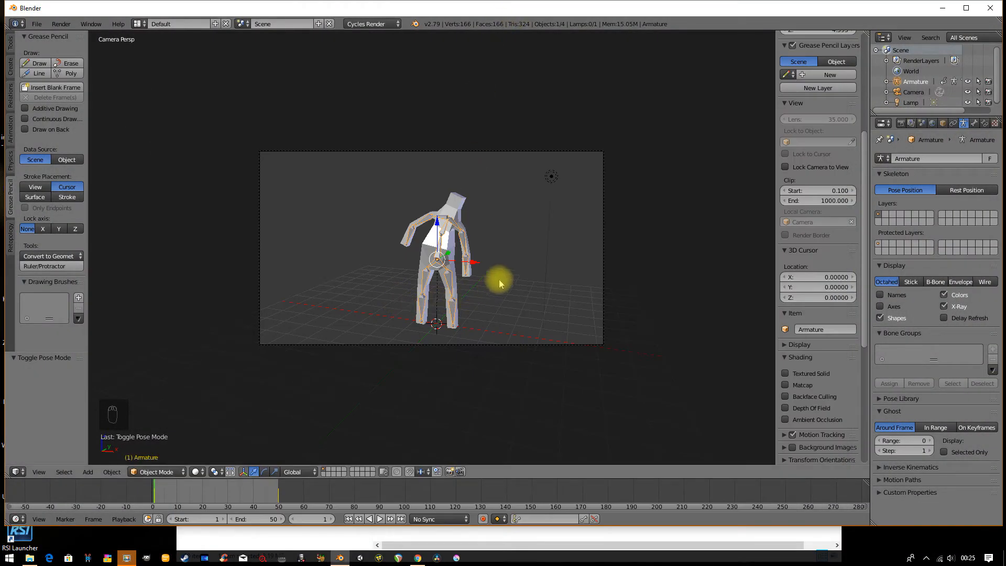
# Select the camera, lock it to the view, lower its angle and pull it back from the figure, and unlock it
pyautogui.rightClick(605, 220)
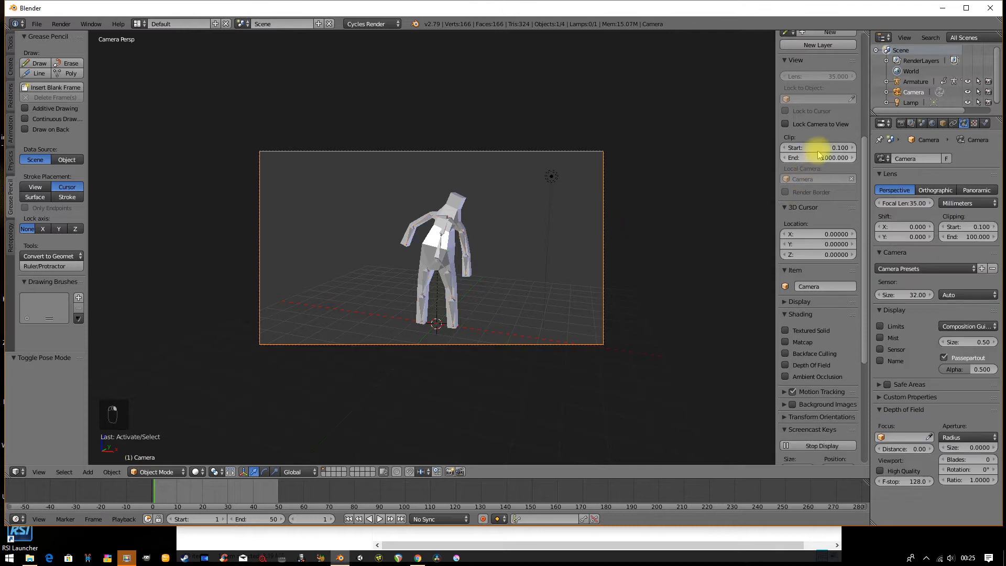
pyautogui.click(800, 124)
pyautogui.moveTo(541, 303); pyautogui.dragTo(551, 269)
pyautogui.scroll(-2, 547, 282)
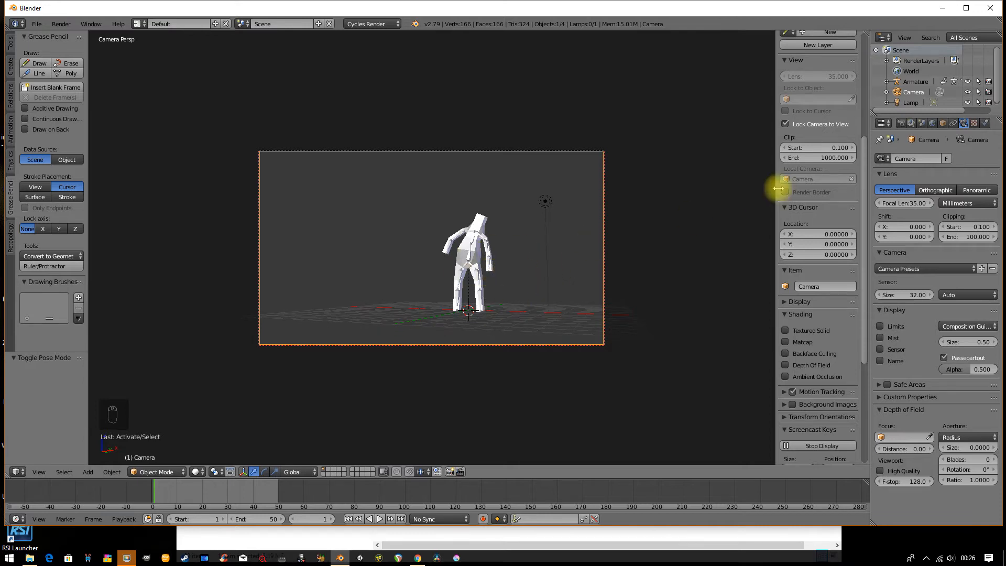
pyautogui.click(799, 124)
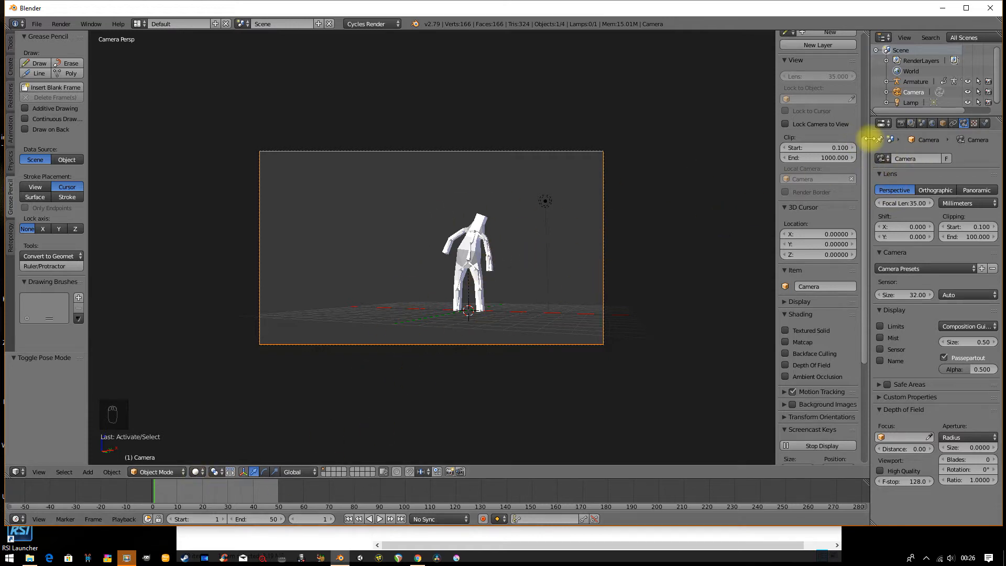
# Widen the properties area, review the scene's render settings, and test-render the camera view at frame 1
pyautogui.click(901, 124)
pyautogui.click(957, 209)
pyautogui.click(944, 185)
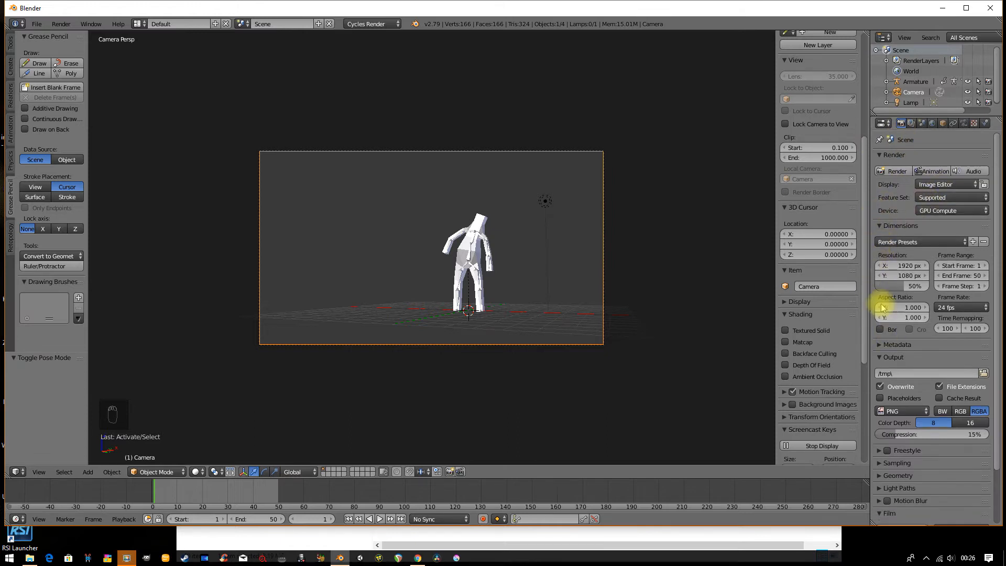
pyautogui.scroll(-3, 873, 309)
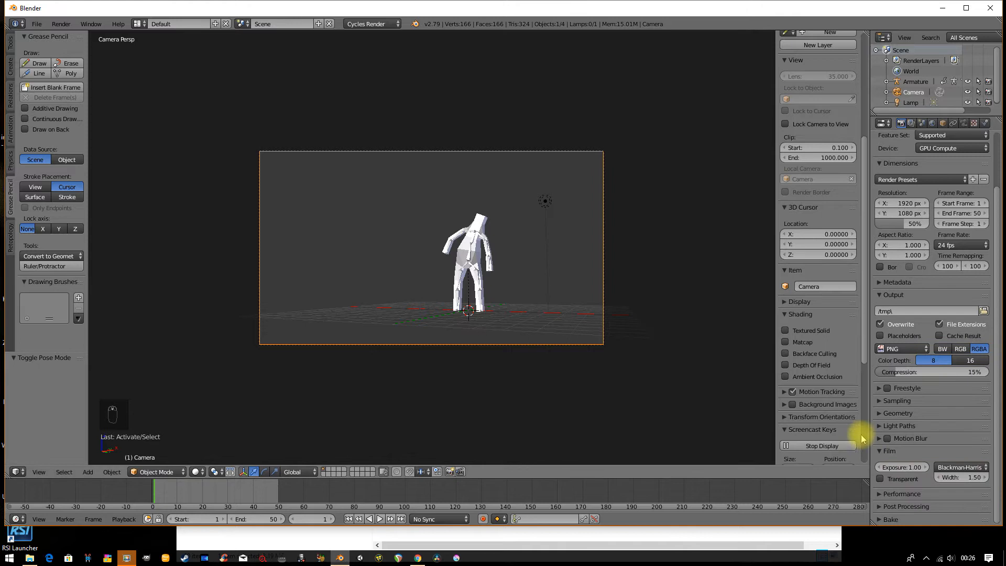
pyautogui.scroll(-8, 868, 416)
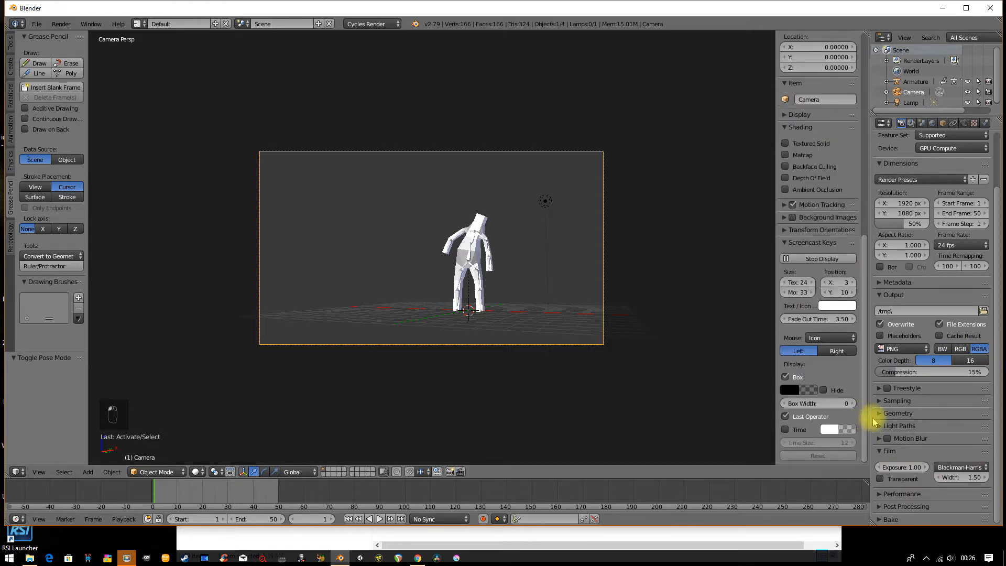
pyautogui.moveTo(869, 415); pyautogui.dragTo(759, 416)
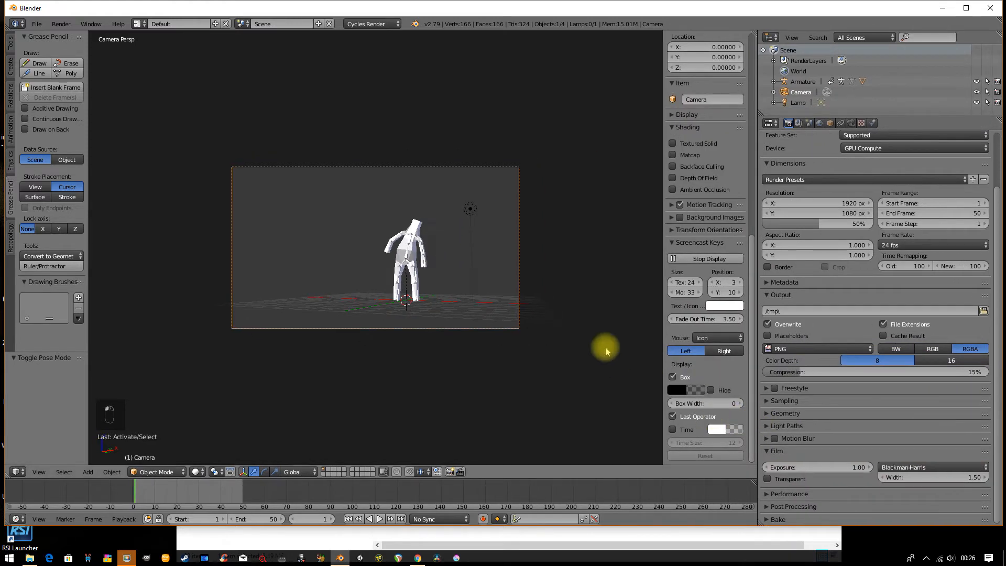
pyautogui.press('F12')
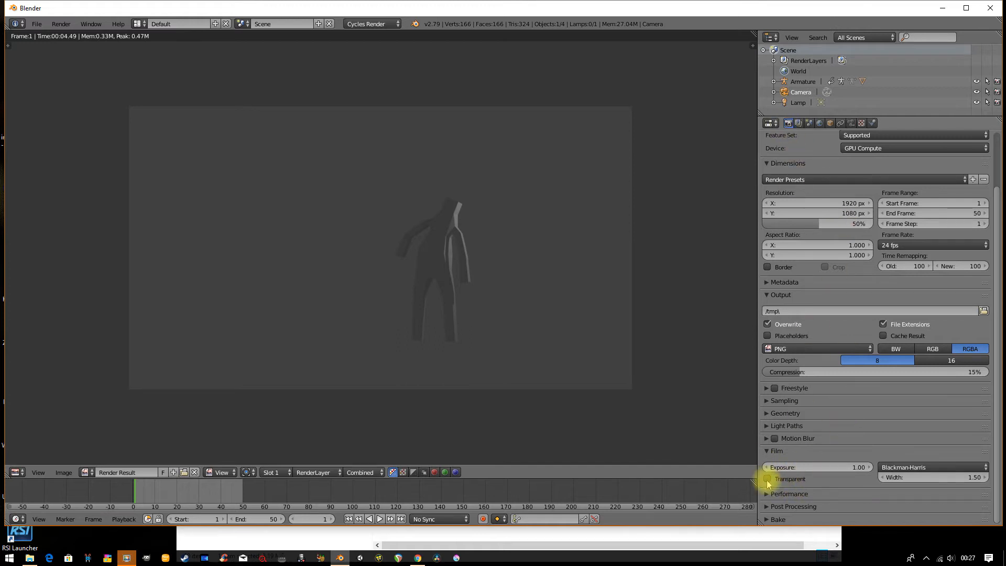
# Enable the transparent film background, test-render the frame again, and return to the 3D view
pyautogui.press('Escape')
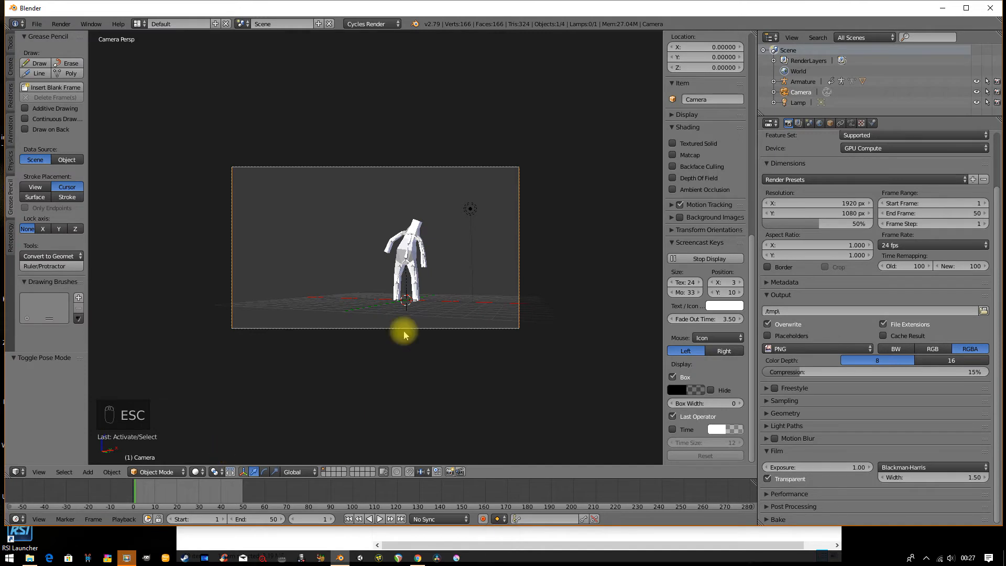
pyautogui.press('F12')
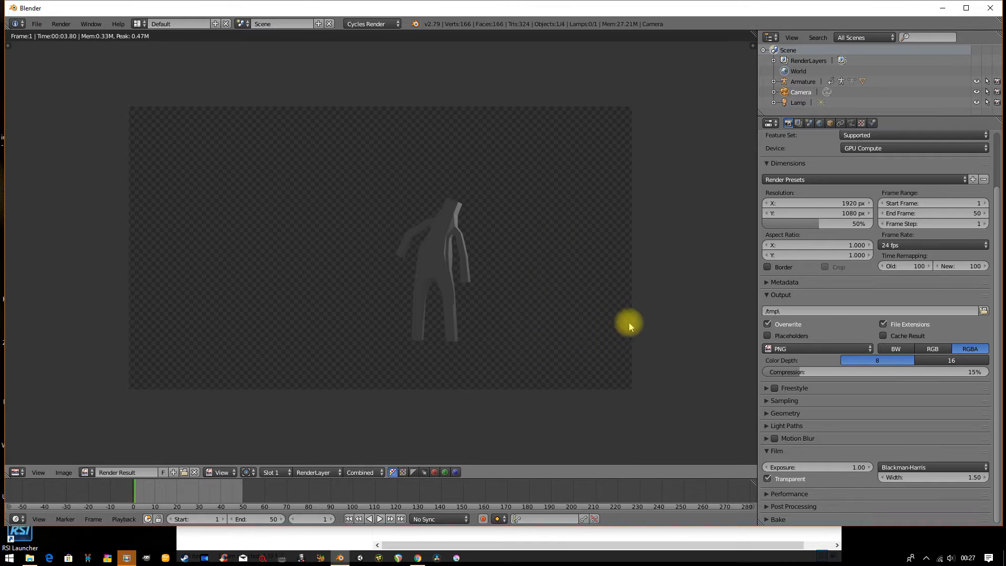
pyautogui.press('Escape')
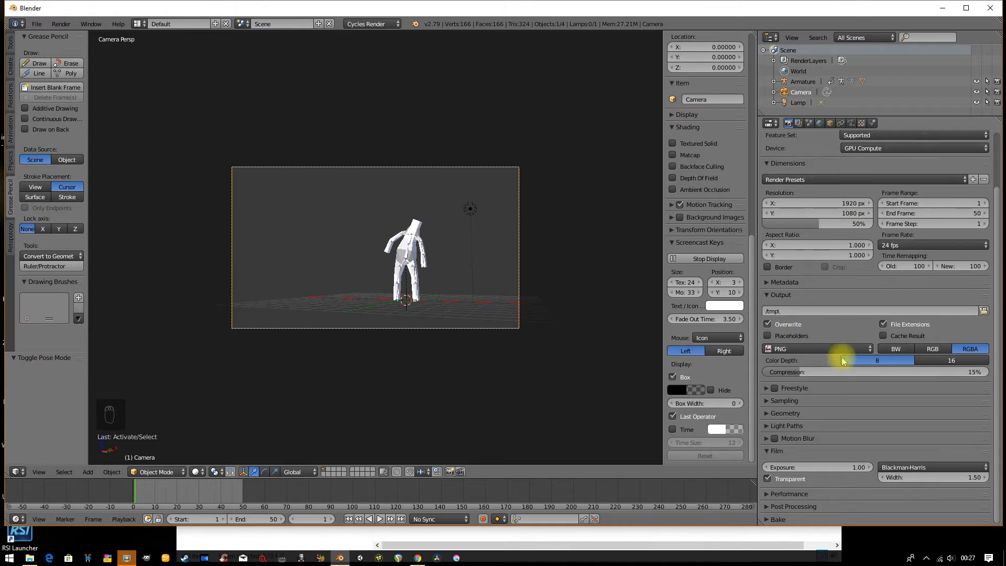
# Set the render tile size to 512 in X and 512 in Y in the performance settings
pyautogui.click(775, 496)
pyautogui.scroll(-5, 818, 461)
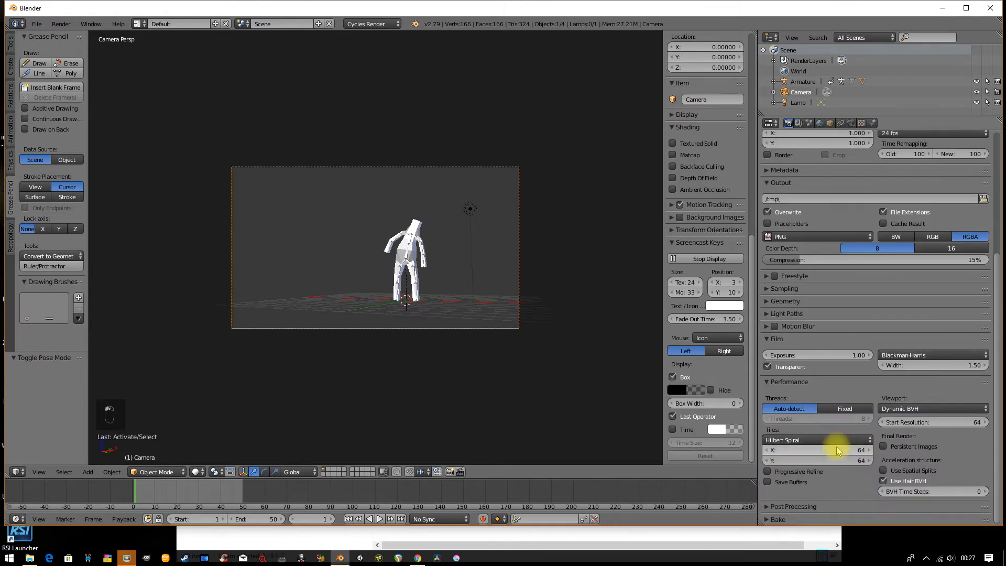
pyautogui.click(812, 452)
pyautogui.write('5')
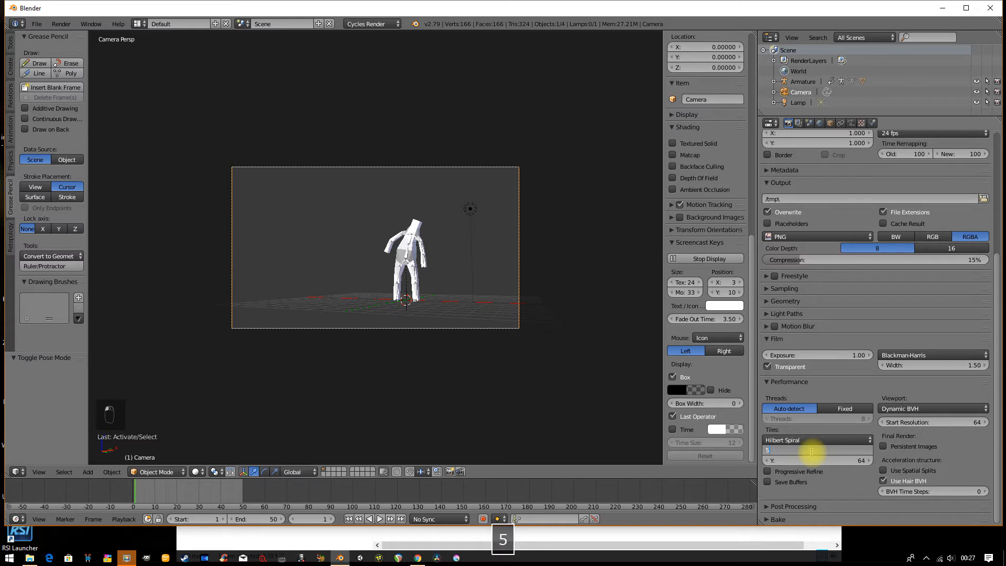
pyautogui.write('12')
pyautogui.press('Tab')
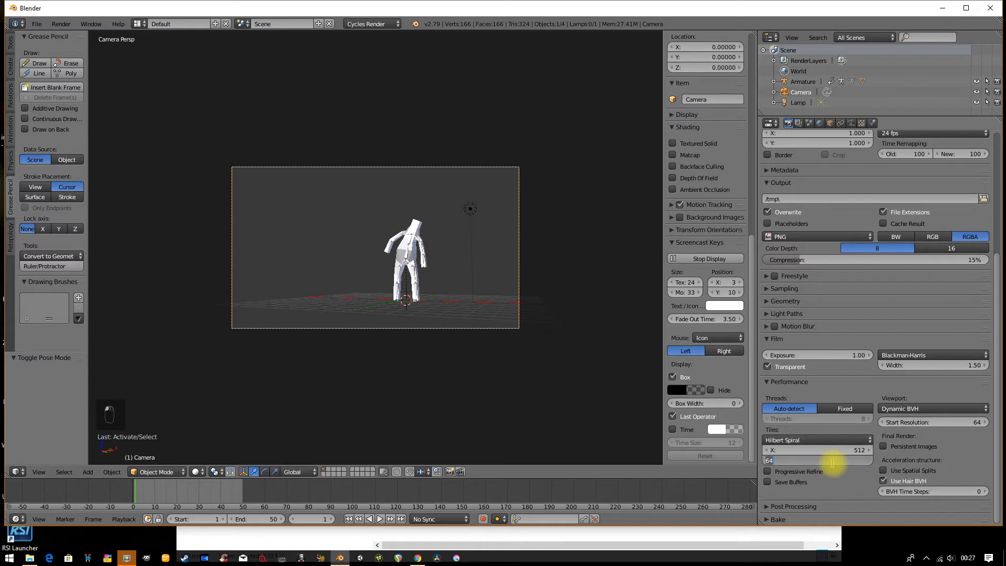
pyautogui.write('512')
pyautogui.press('Return')
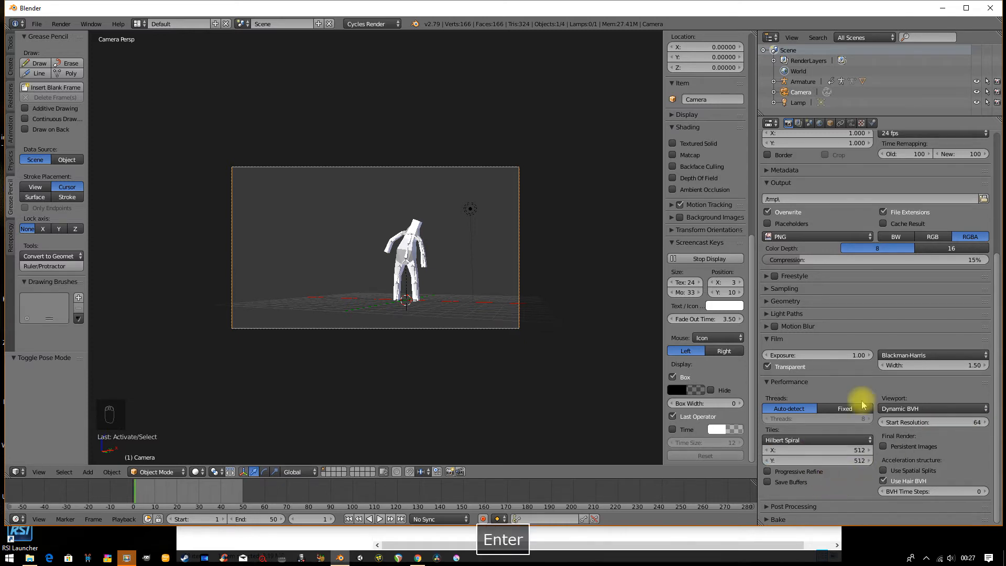
# Set the render sample count to 50 in the sampling settings
pyautogui.click(789, 290)
pyautogui.click(939, 342)
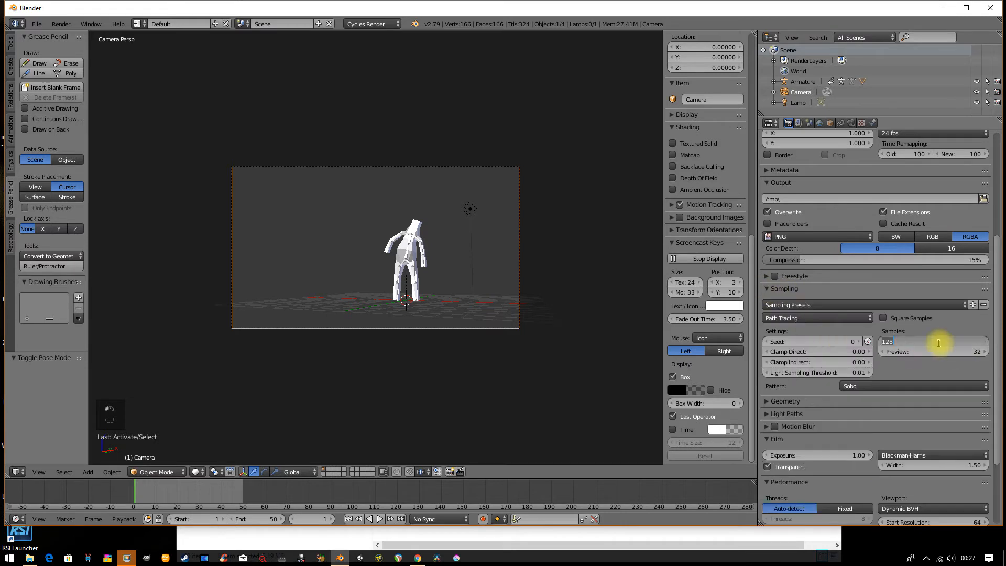
pyautogui.write('50')
pyautogui.press('Return')
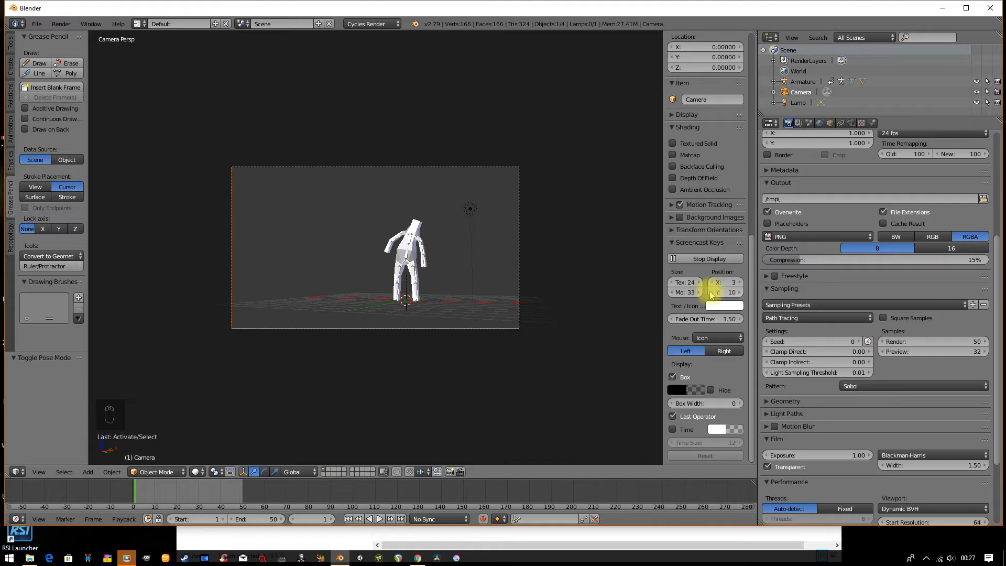
# Set the render output to ch10001.png in the Desktop folder "character png seq", and render the animation
pyautogui.scroll(5, 831, 283)
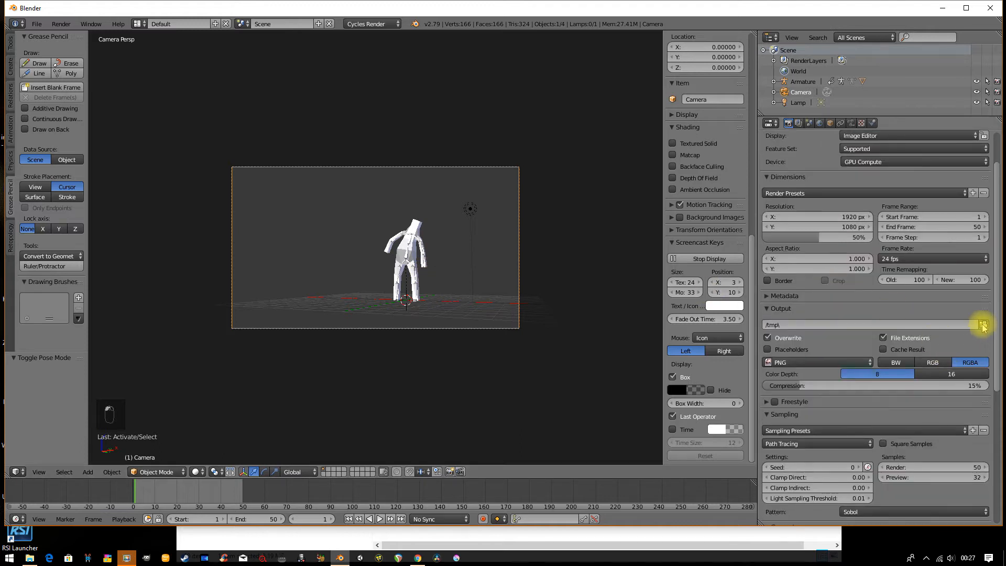
pyautogui.click(983, 326)
pyautogui.click(157, 87)
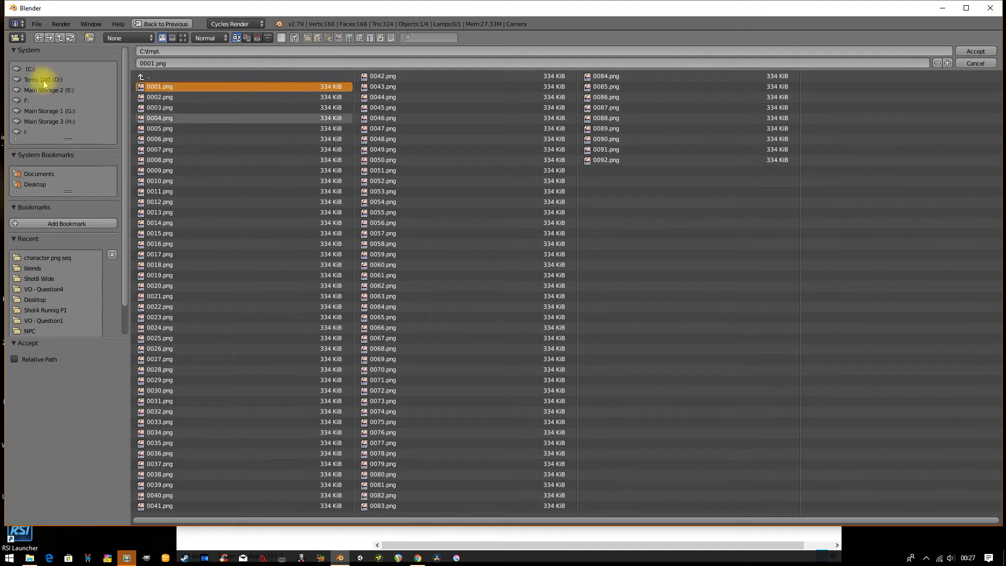
pyautogui.click(36, 184)
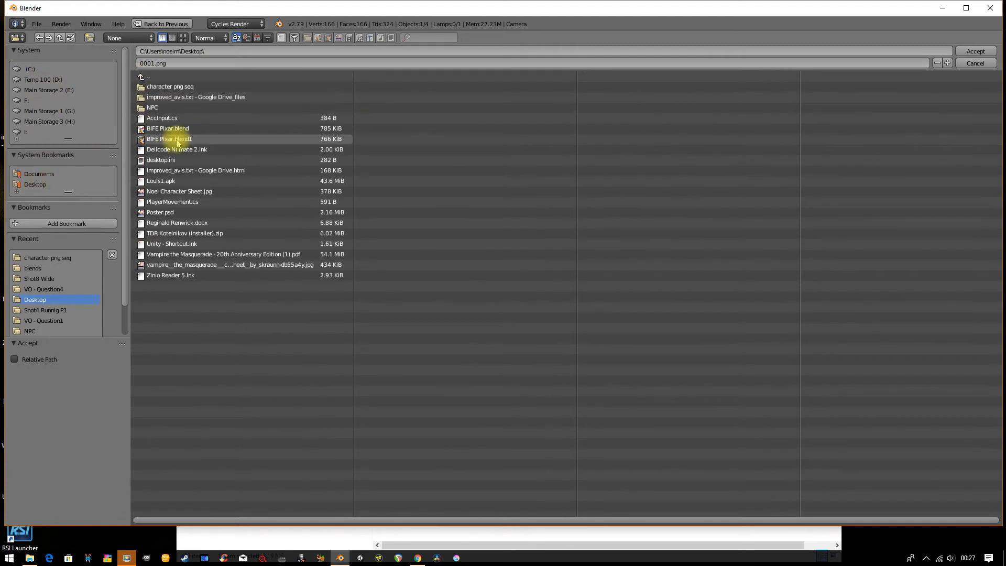
pyautogui.click(175, 86)
pyautogui.click(178, 87)
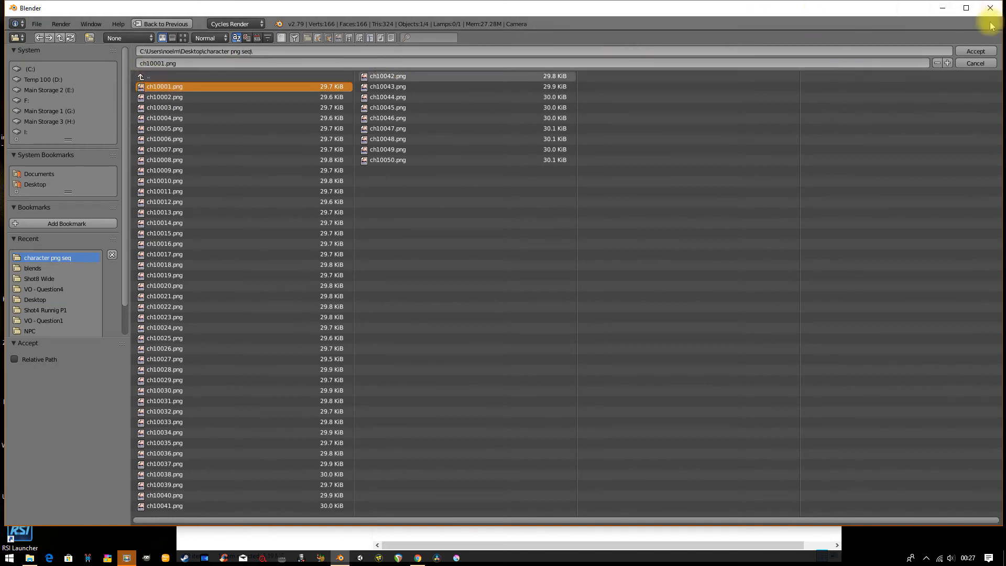
pyautogui.click(974, 51)
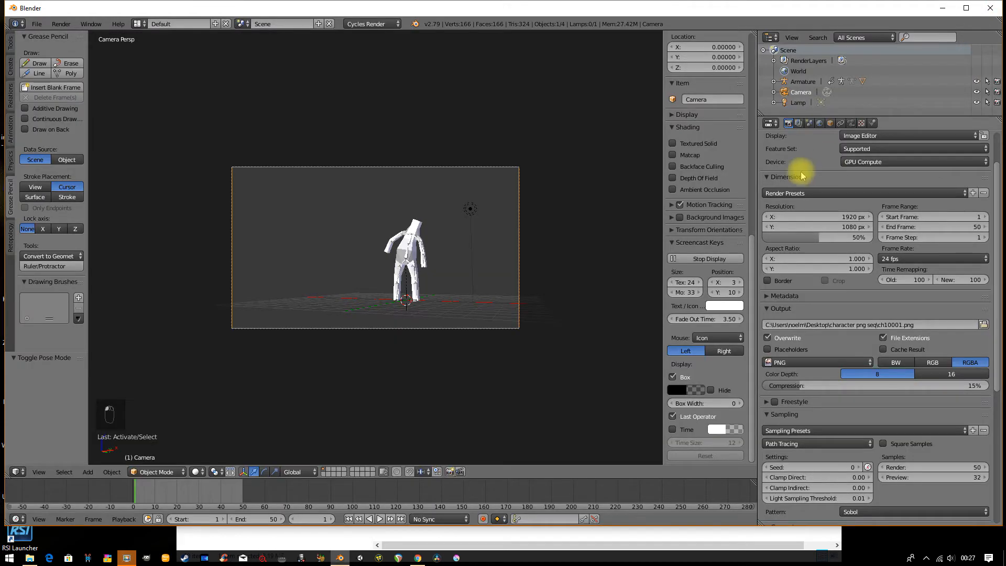
pyautogui.scroll(2, 824, 188)
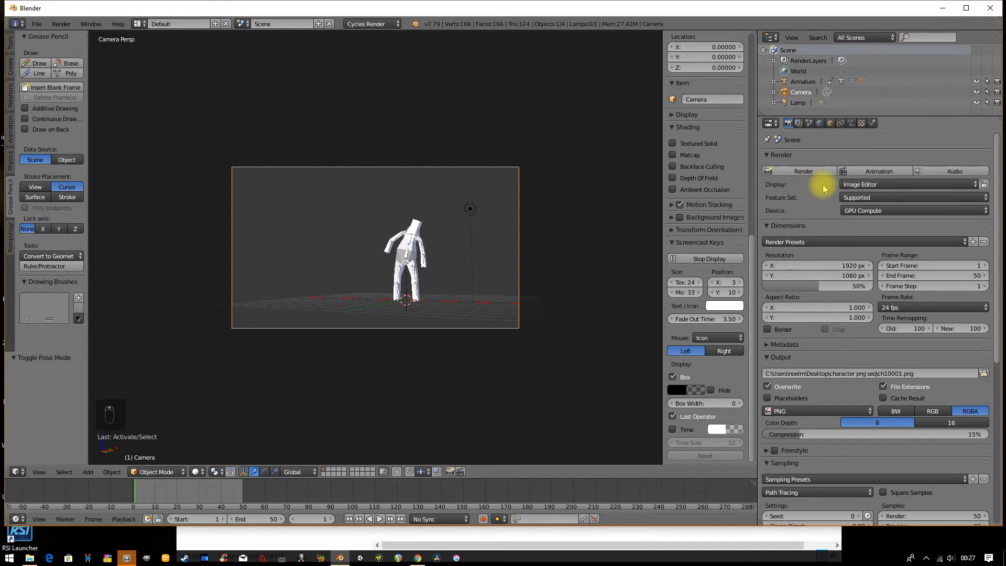
pyautogui.click(853, 171)
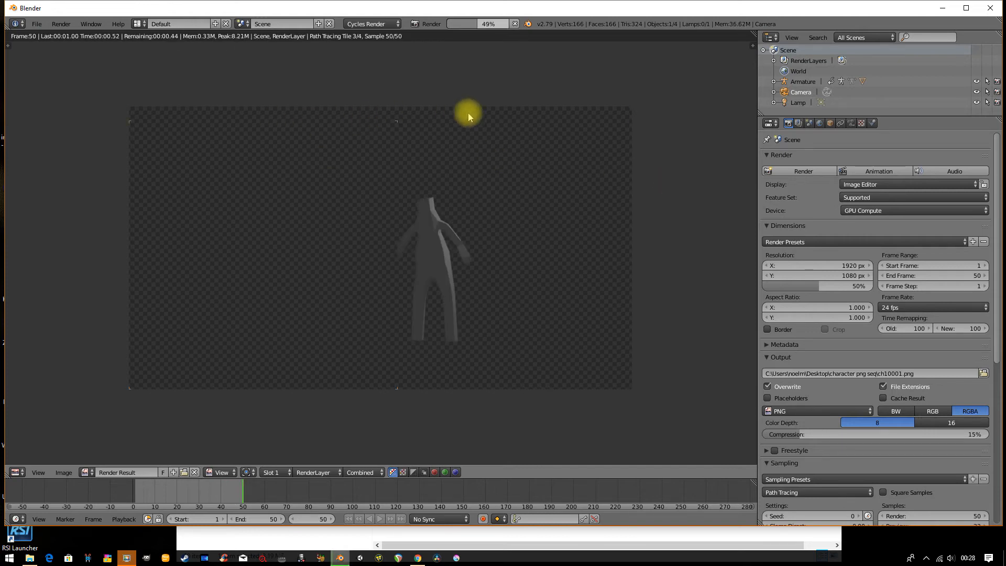
# Clear the open windows to show the desktop, return to Blender, and quit it without saving the changes
pyautogui.click(951, 10)
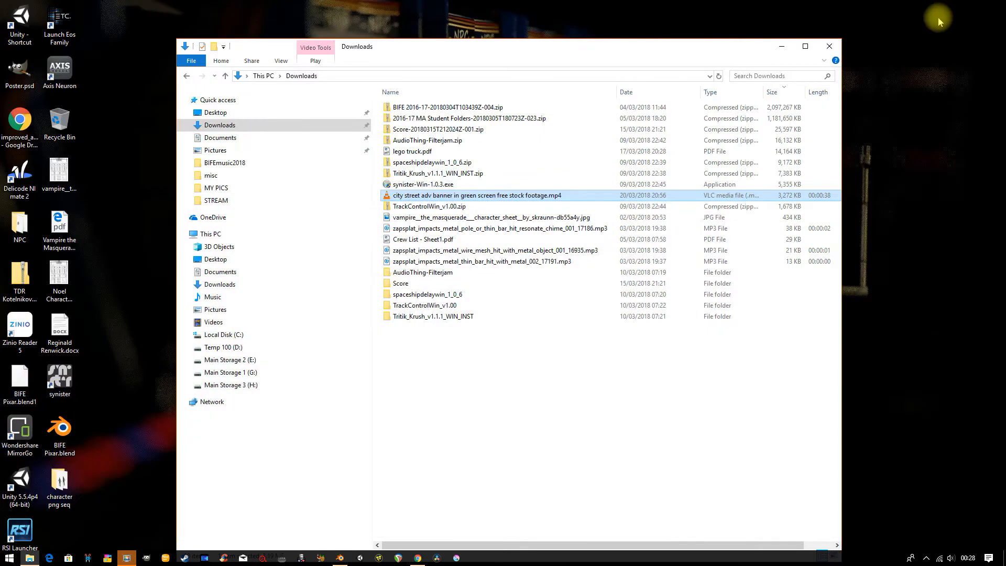
pyautogui.press('super+d')
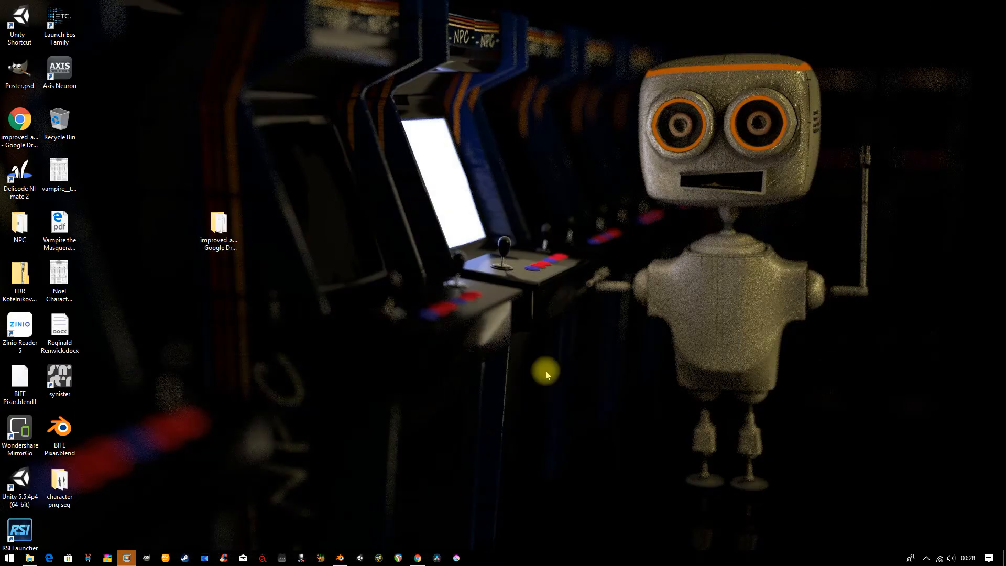
pyautogui.click(377, 560)
pyautogui.moveTo(447, 561)
pyautogui.click(340, 559)
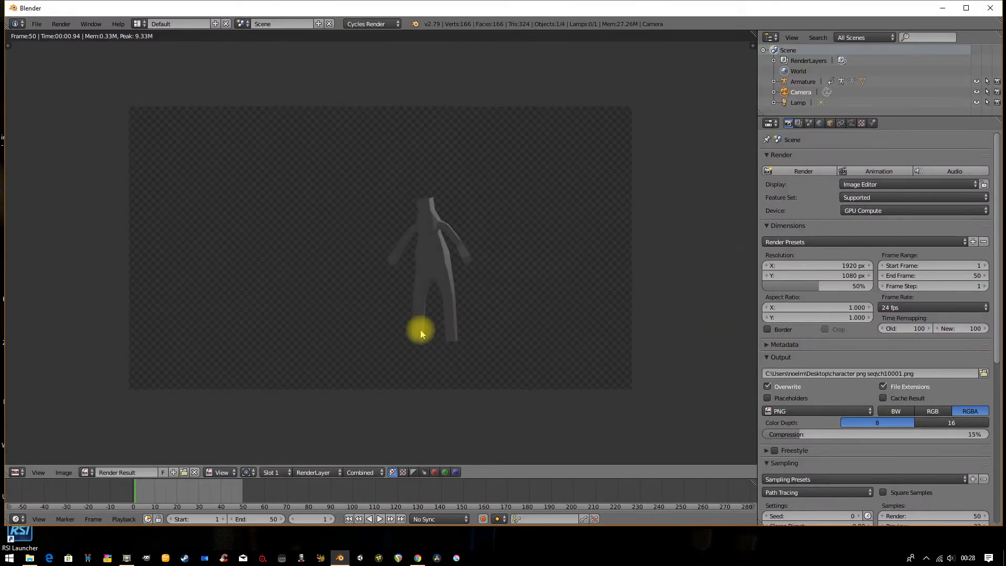
pyautogui.click(992, 9)
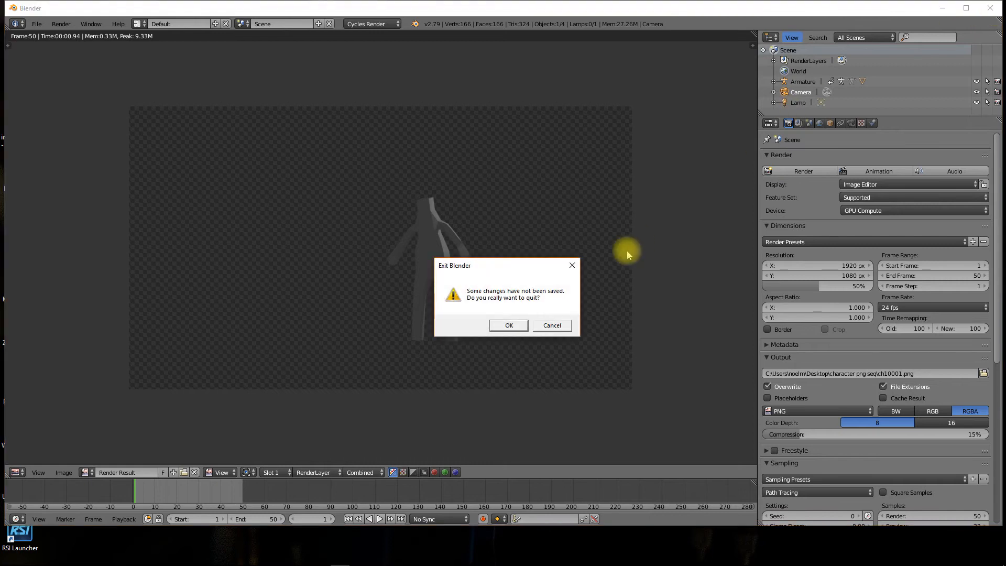
pyautogui.click(508, 326)
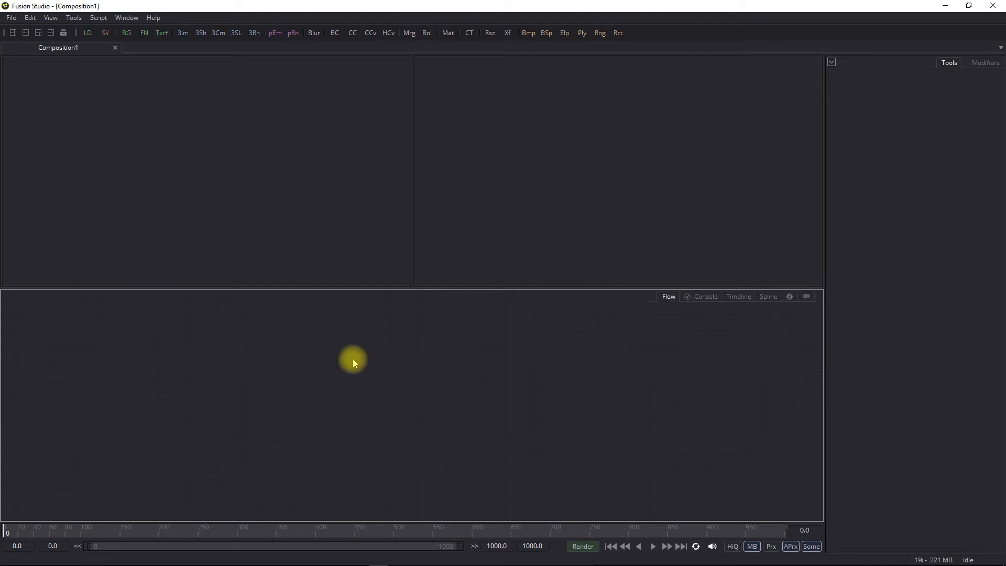
# Switch to Fusion Studio and set the composition's global end time to 50
pyautogui.doubleClick(542, 546)
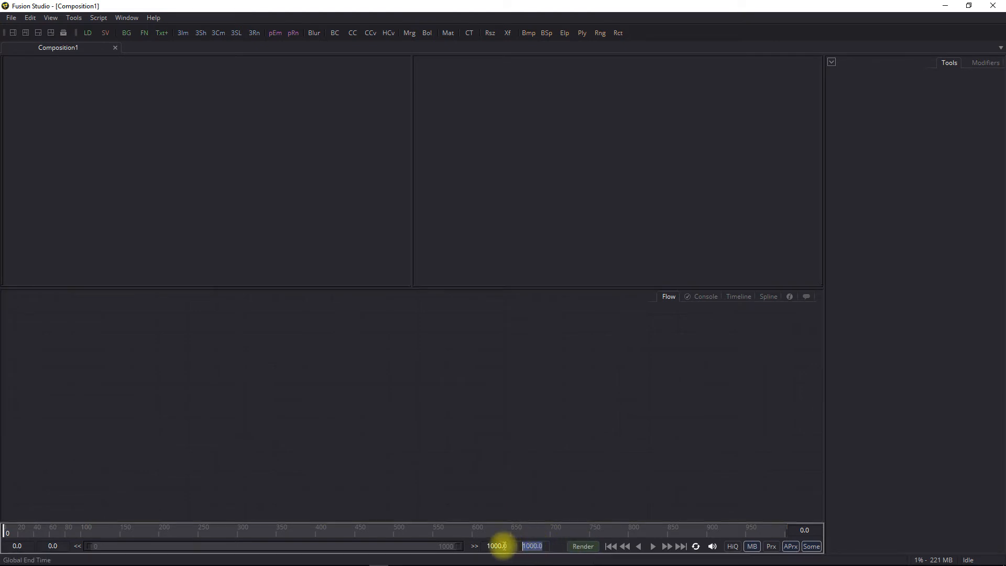
pyautogui.write('50')
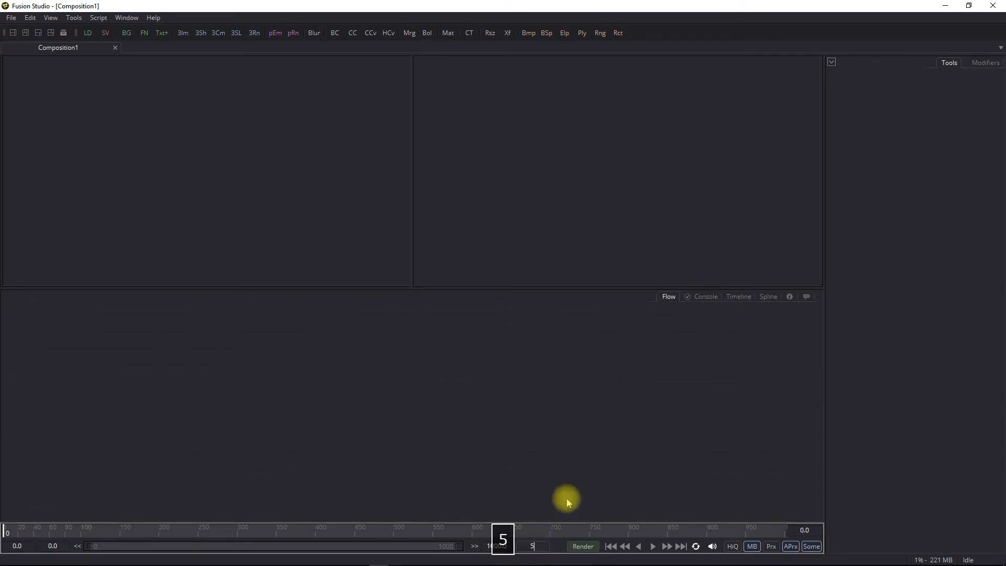
pyautogui.press('Return')
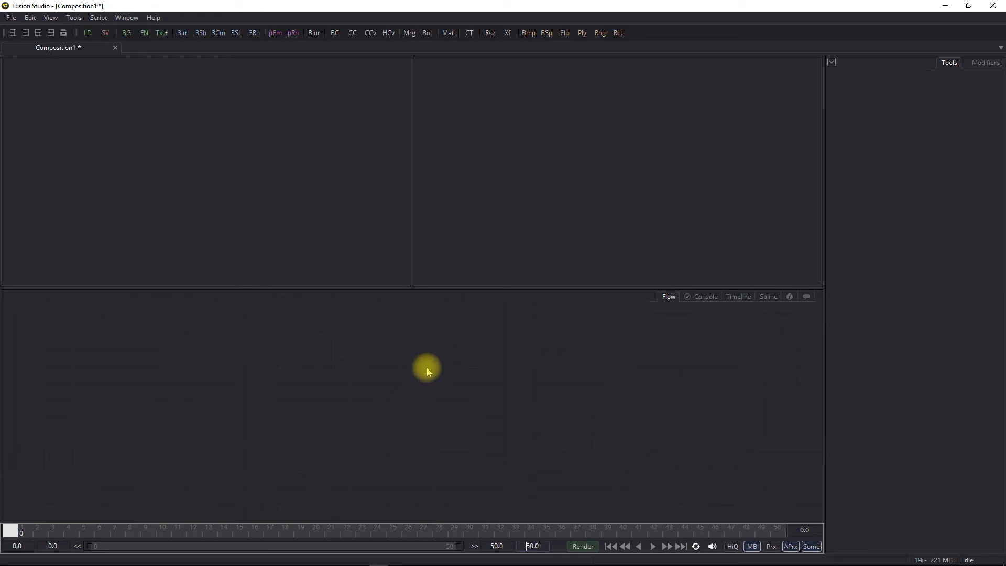
# Add a Loader with the sequence ch10001.png####.png from "character png seq", and move its node away from the flow's corner
pyautogui.click(87, 37)
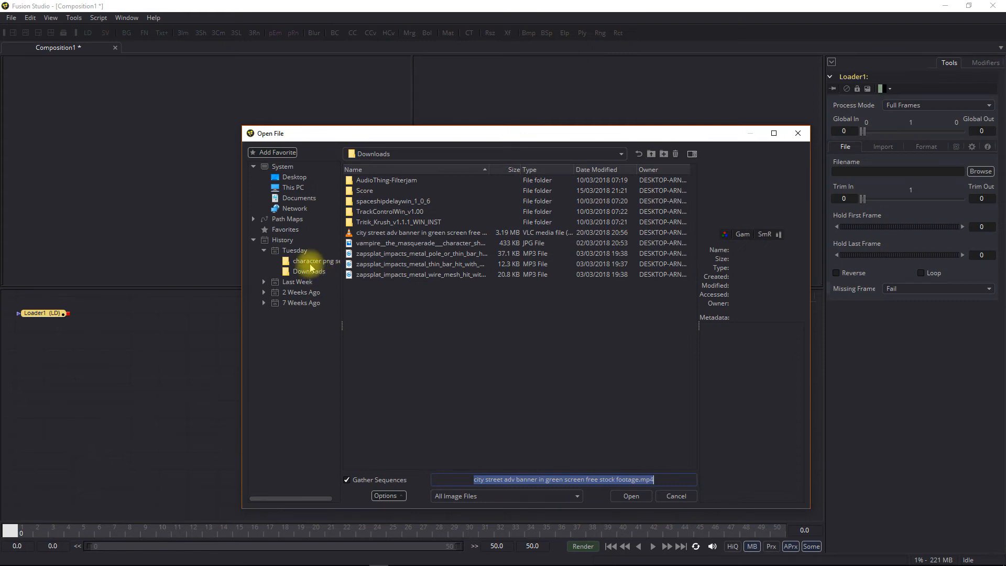
pyautogui.click(311, 261)
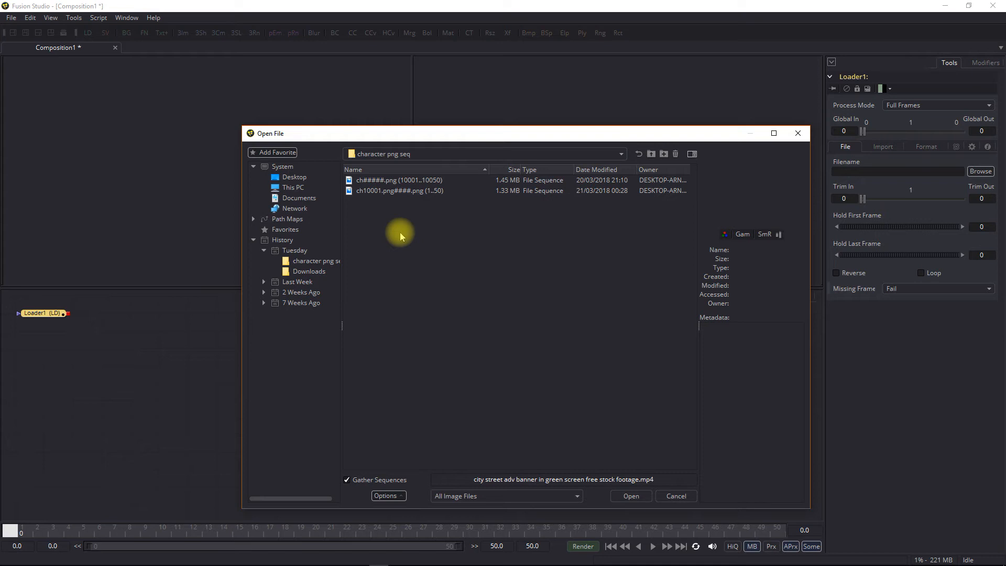
pyautogui.click(613, 192)
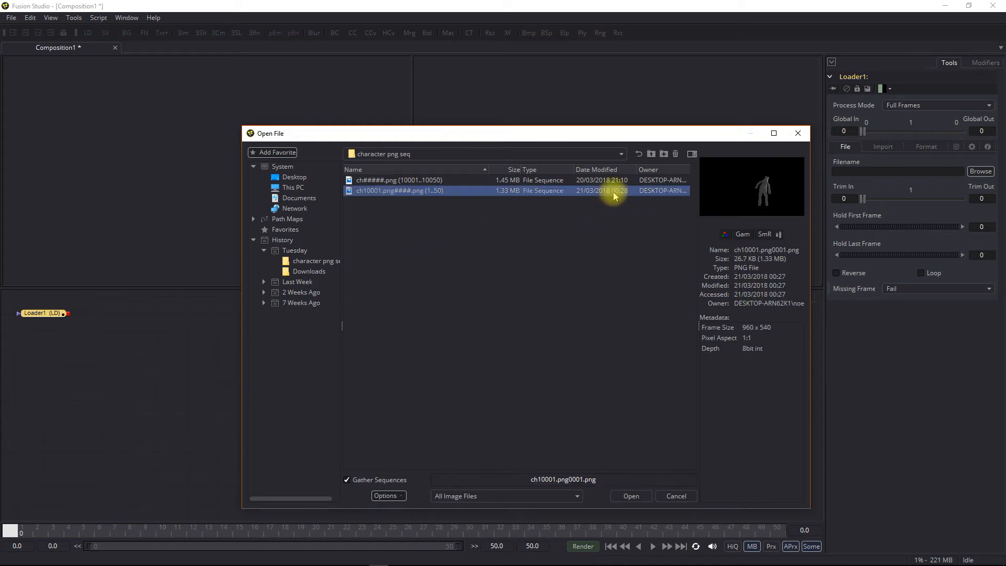
pyautogui.click(645, 501)
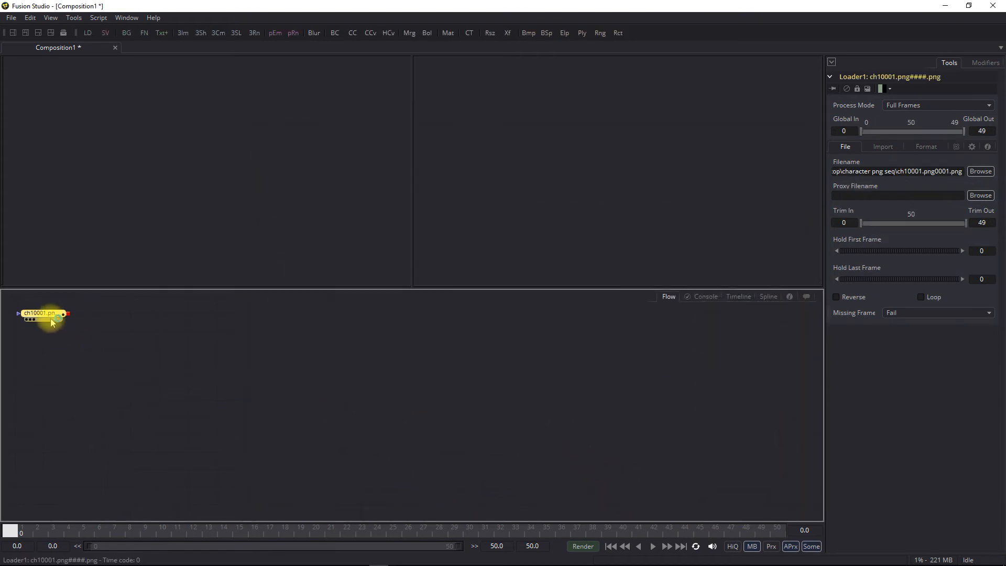
pyautogui.moveTo(46, 317); pyautogui.dragTo(170, 337)
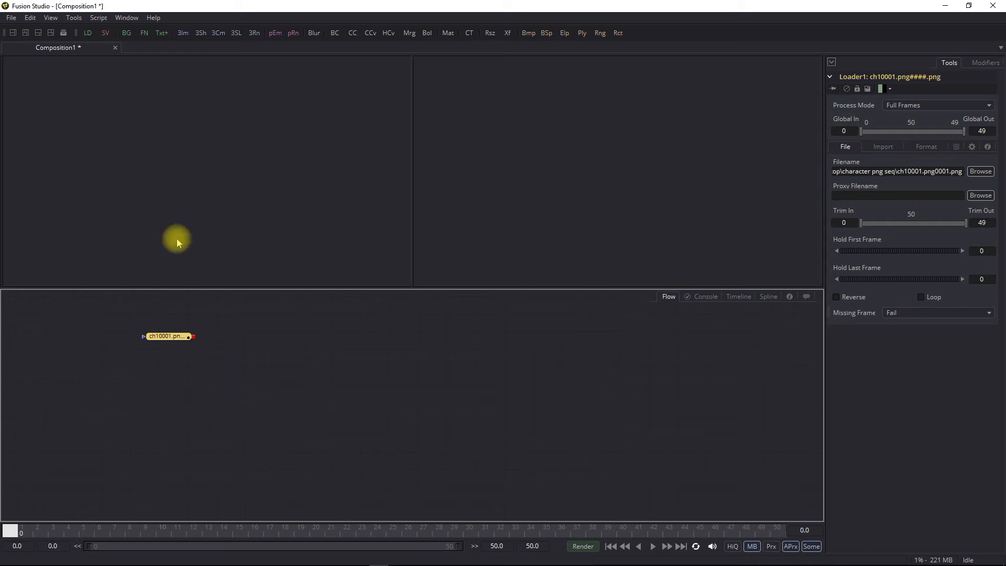
# Add a second Loader with "city street adv banner in green screen free stock footage.mp4" from the Downloads folder
pyautogui.click(87, 33)
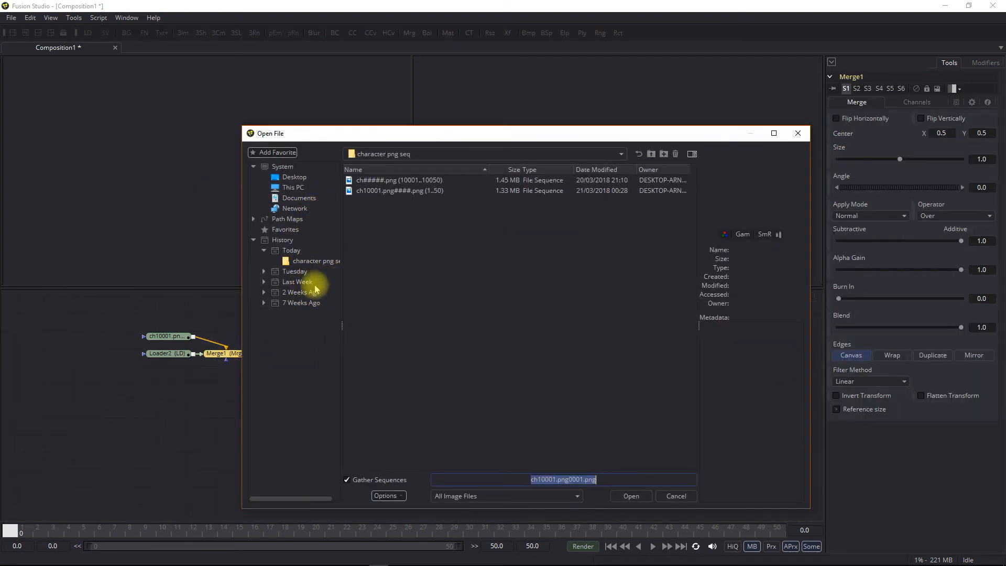
pyautogui.click(290, 188)
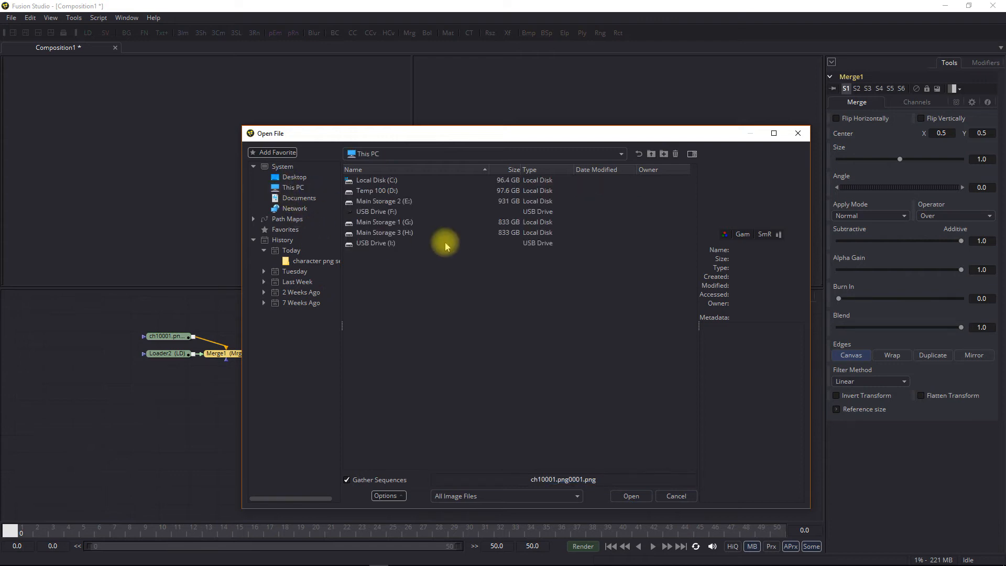
pyautogui.doubleClick(383, 183)
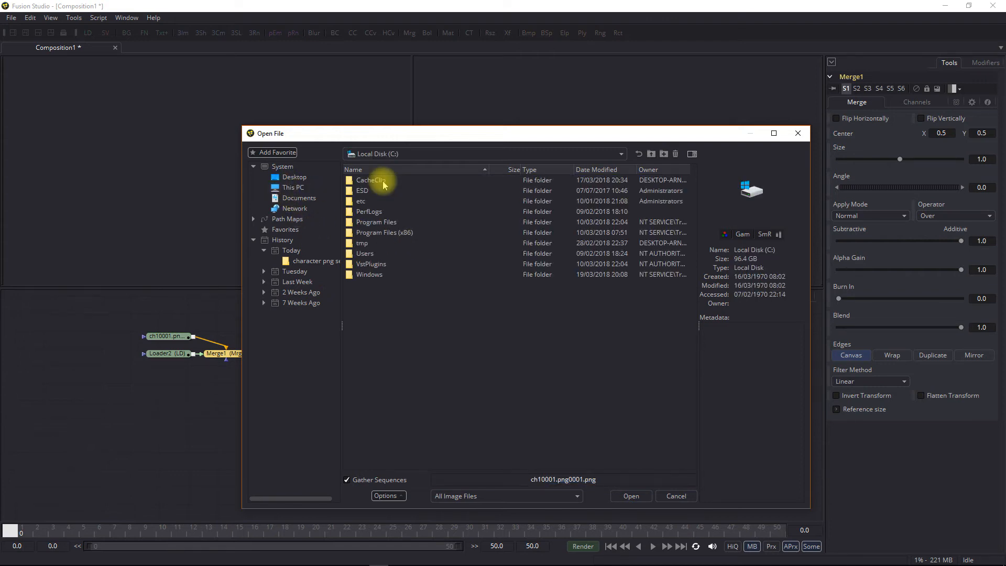
pyautogui.doubleClick(366, 258)
pyautogui.doubleClick(361, 191)
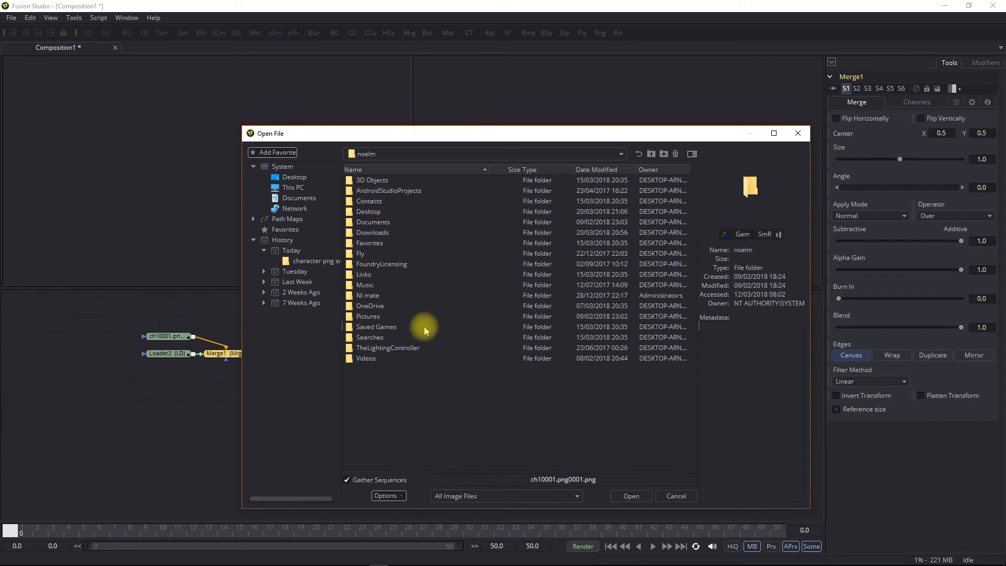
pyautogui.doubleClick(374, 235)
pyautogui.click(406, 233)
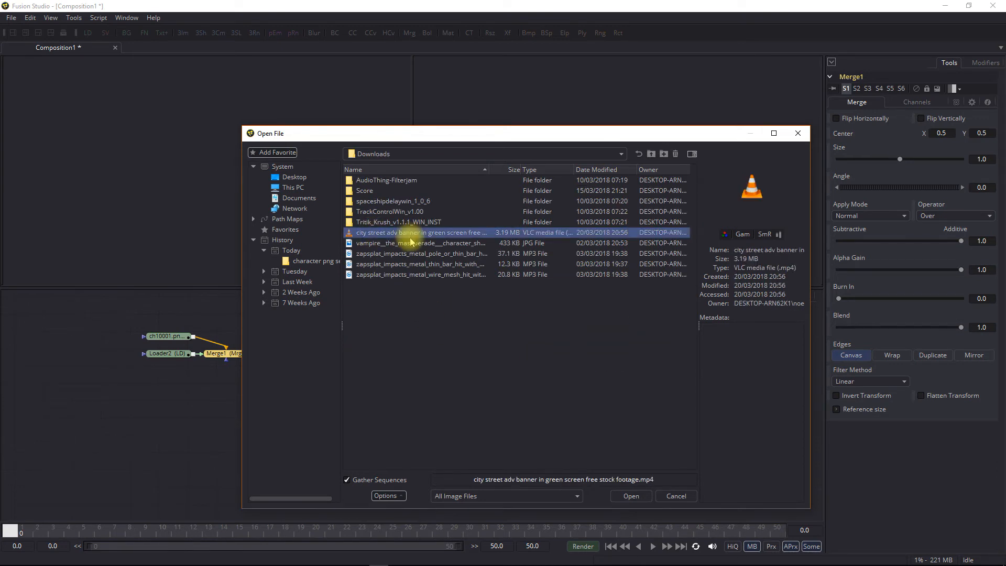
pyautogui.click(643, 498)
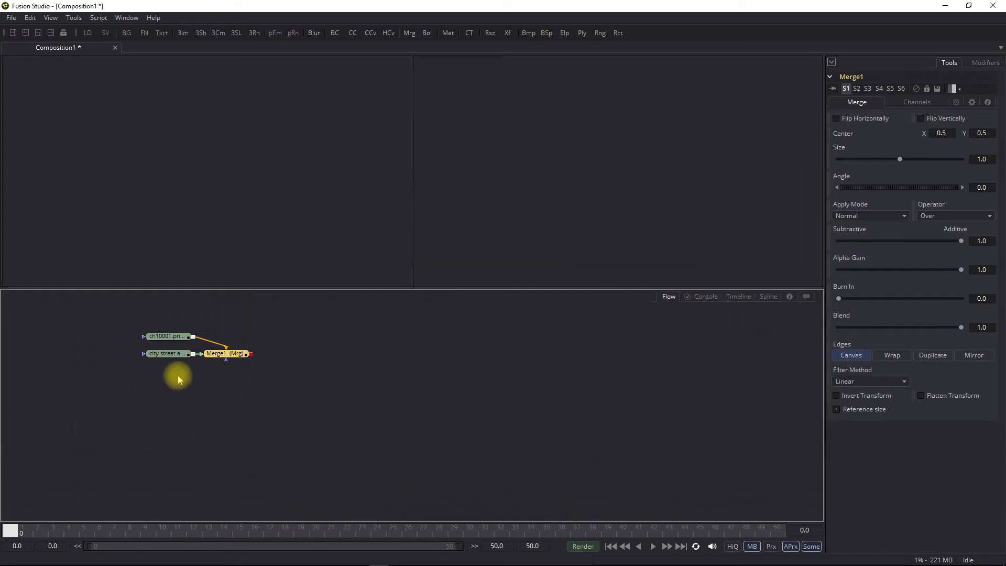
# Spread out the nodes, with the street Loader below the character Loader and Merge1 to their right
pyautogui.moveTo(168, 353); pyautogui.dragTo(161, 429)
pyautogui.moveTo(166, 337); pyautogui.dragTo(141, 343)
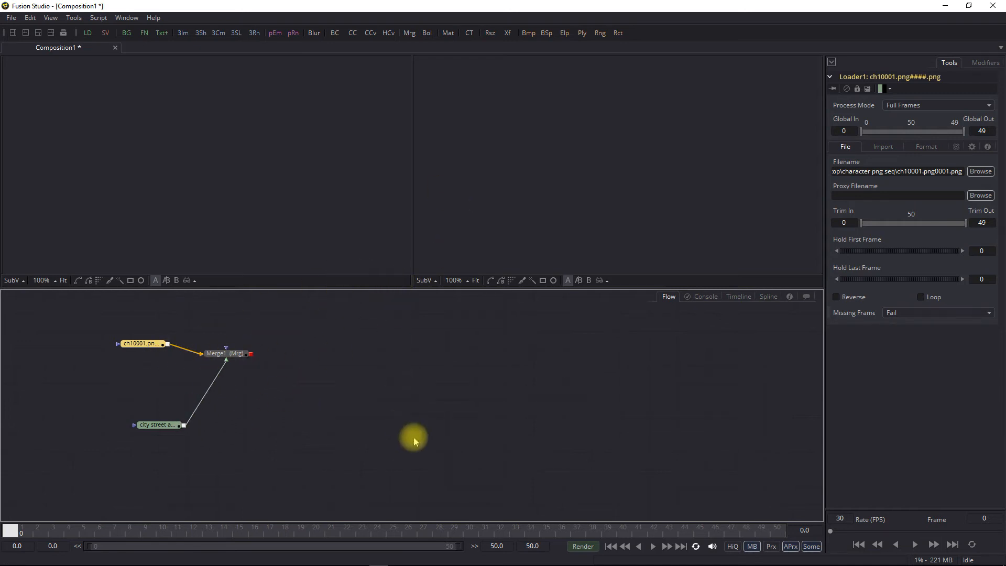
pyautogui.moveTo(229, 360); pyautogui.dragTo(293, 380)
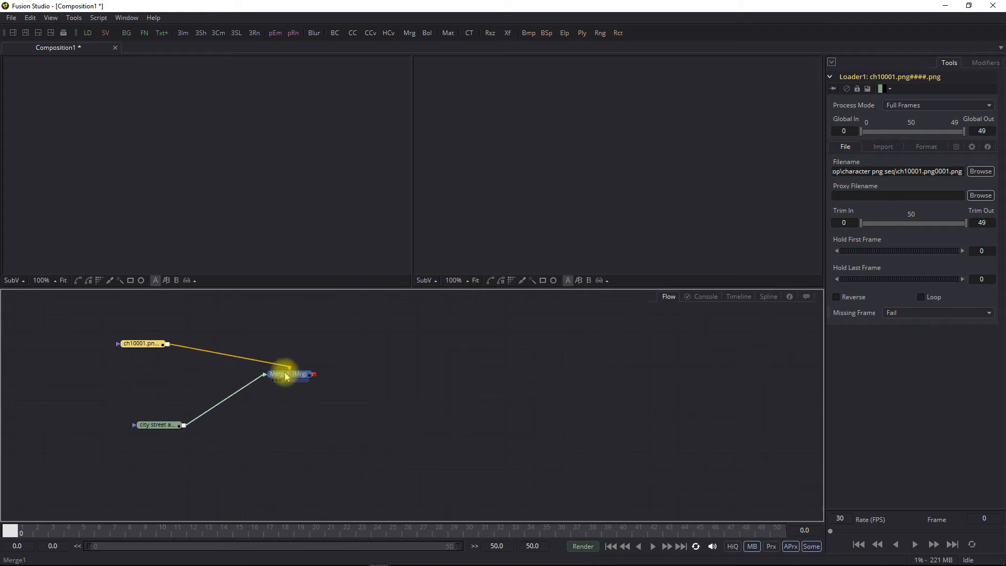
# Show Merge1 in the first viewer, scale that view to Fit, and shift the Merge1 node slightly
pyautogui.moveTo(294, 374); pyautogui.dragTo(269, 183)
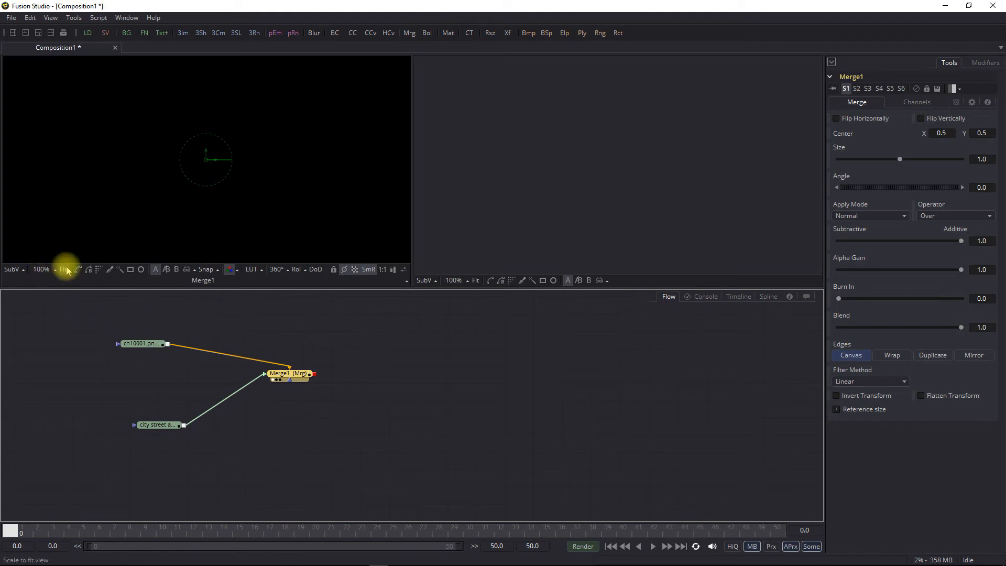
pyautogui.click(50, 272)
pyautogui.click(50, 239)
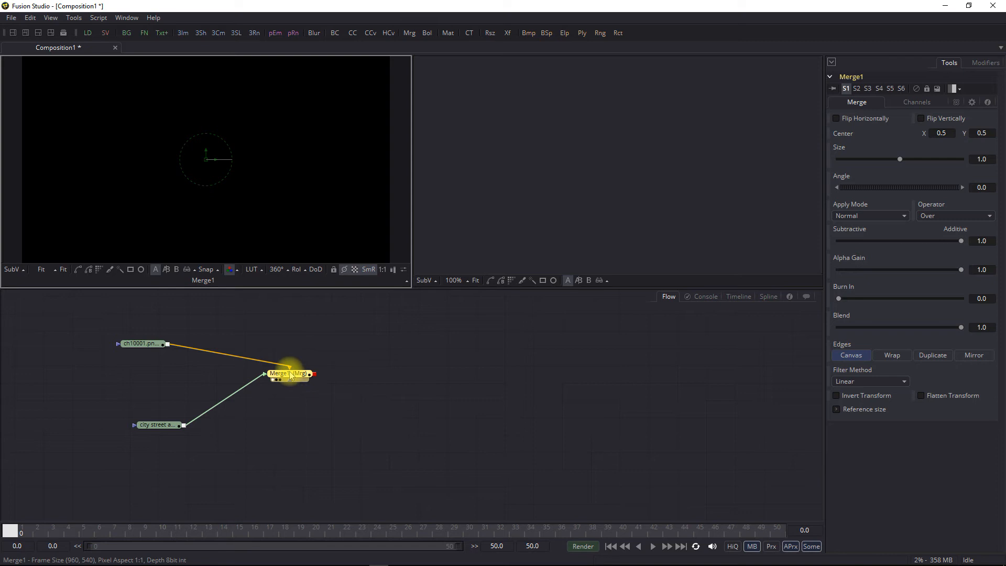
pyautogui.moveTo(291, 374)
pyautogui.mouseDown()
pyautogui.moveTo(329, 389)
pyautogui.moveTo(272, 381)
pyautogui.moveTo(312, 385)
pyautogui.moveTo(289, 385)
pyautogui.mouseUp()
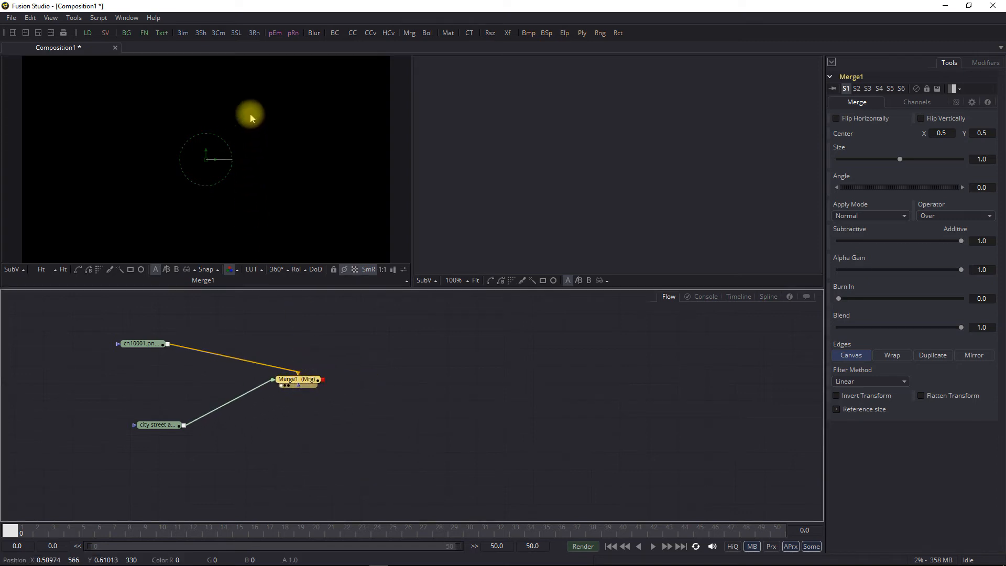
# Delete the automatically connected Merge node and add a new, unconnected Merge tool to the right of the two Loaders
pyautogui.press('Delete')
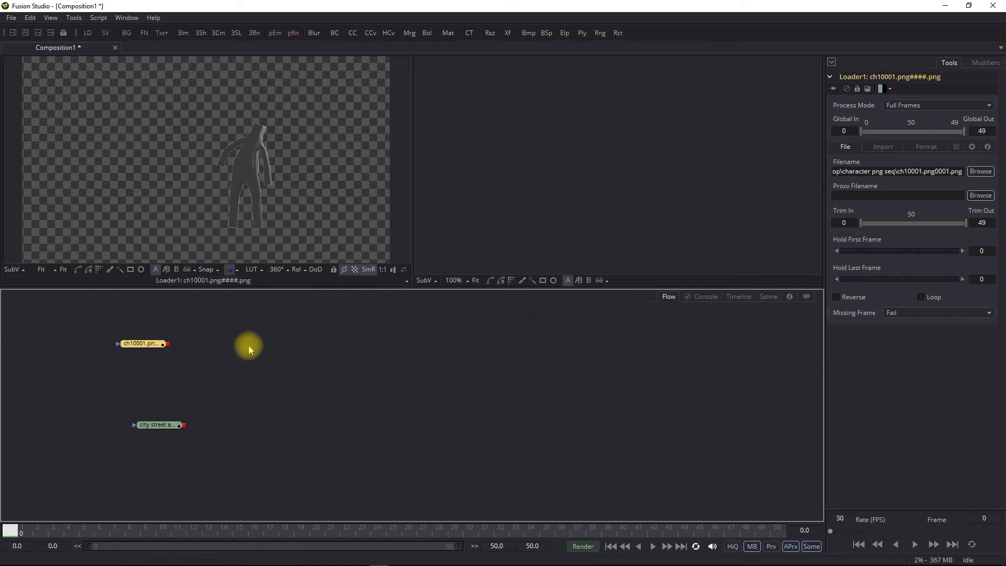
pyautogui.rightClick(231, 350)
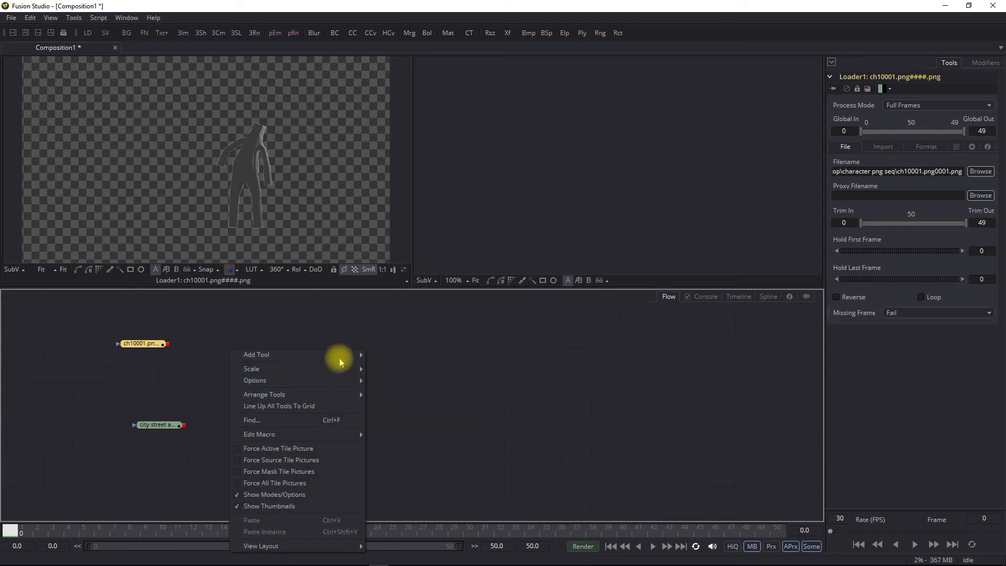
pyautogui.moveTo(337, 355)
pyautogui.moveTo(425, 297)
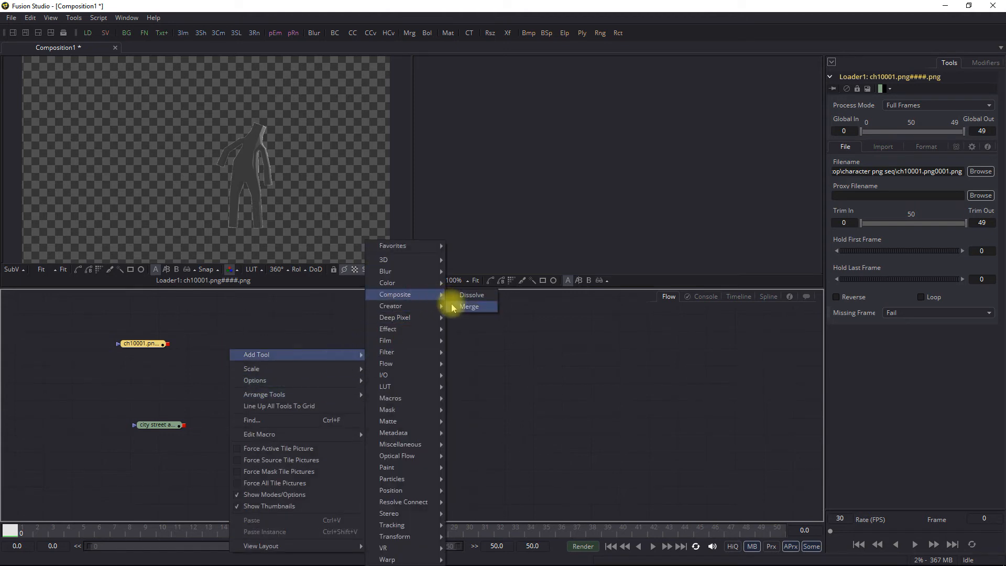
pyautogui.click(468, 306)
pyautogui.moveTo(242, 354); pyautogui.dragTo(295, 390)
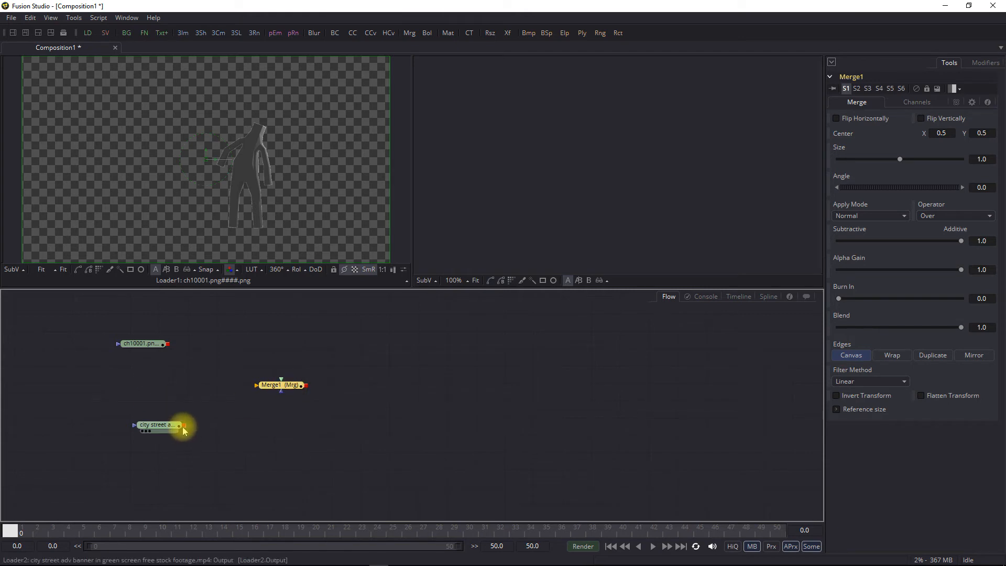
# Connect the street Loader to the Merge background and the character Loader to its foreground, and show Merge1 in the second viewer
pyautogui.moveTo(184, 425); pyautogui.dragTo(281, 394)
pyautogui.click(288, 394)
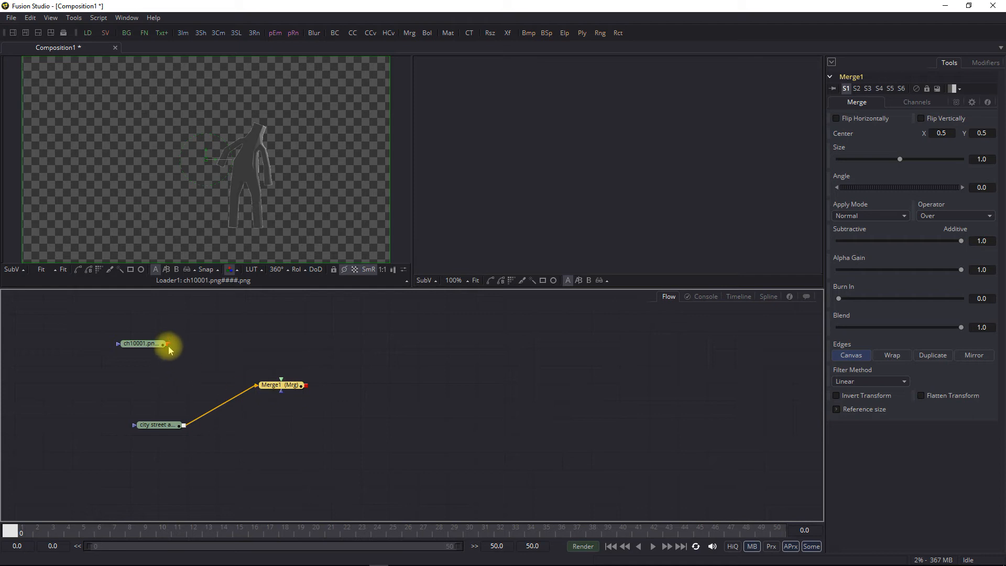
pyautogui.moveTo(168, 344); pyautogui.dragTo(543, 205)
pyautogui.click(292, 401)
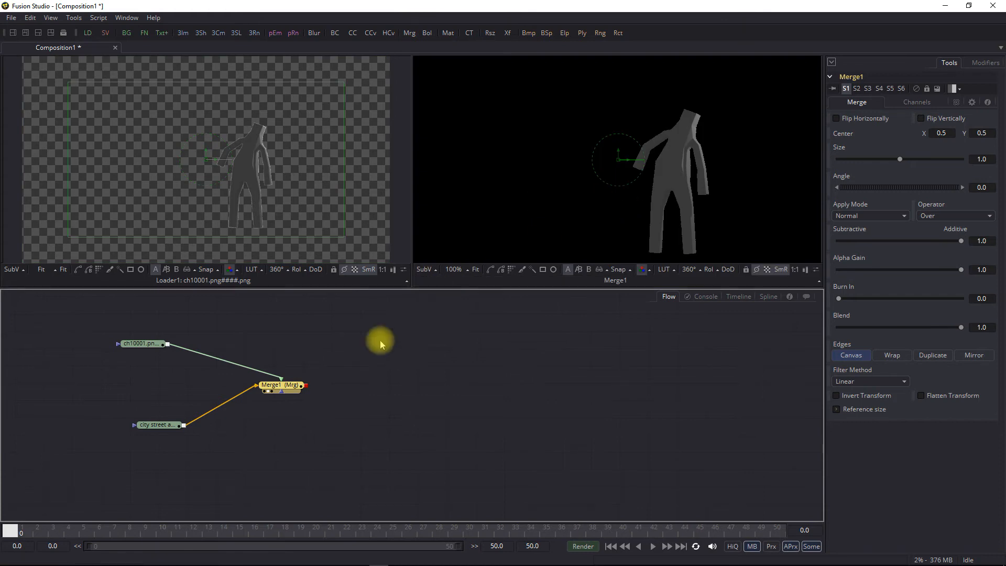
# At frame 15, set the street footage Loader's Trim In to 340 and scale the composite's viewer to Fit
pyautogui.moveTo(99, 532); pyautogui.dragTo(244, 530)
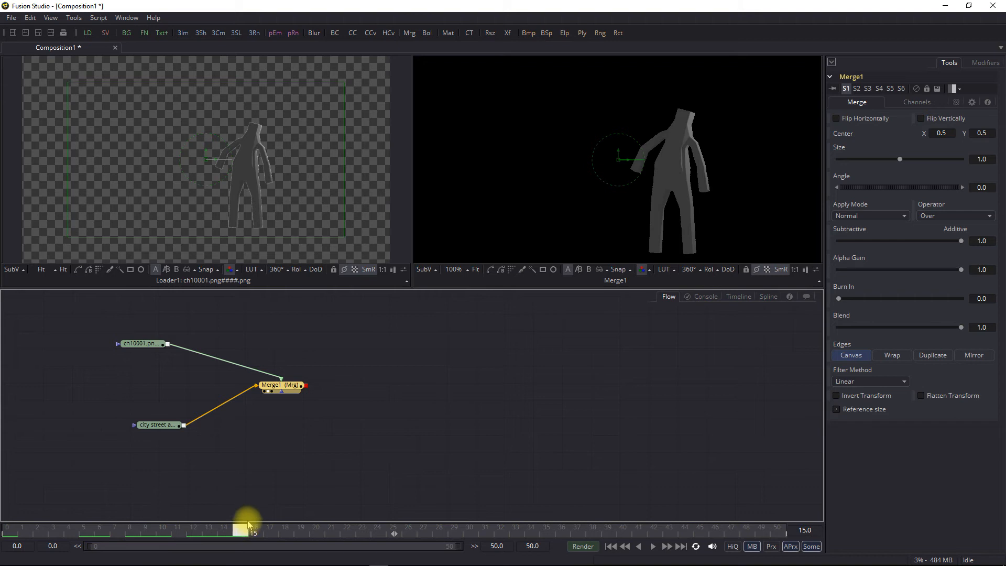
pyautogui.click(154, 430)
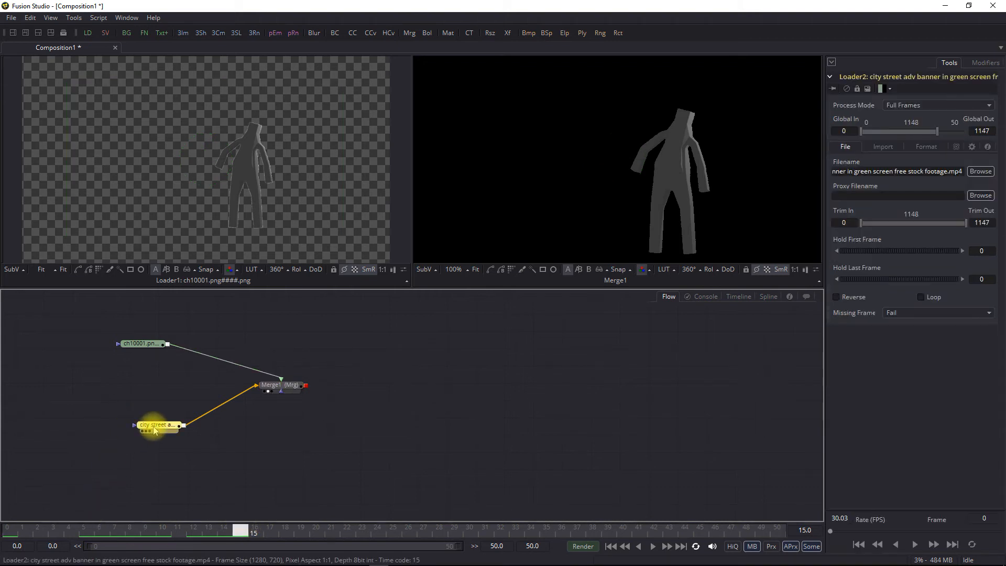
pyautogui.click(843, 223)
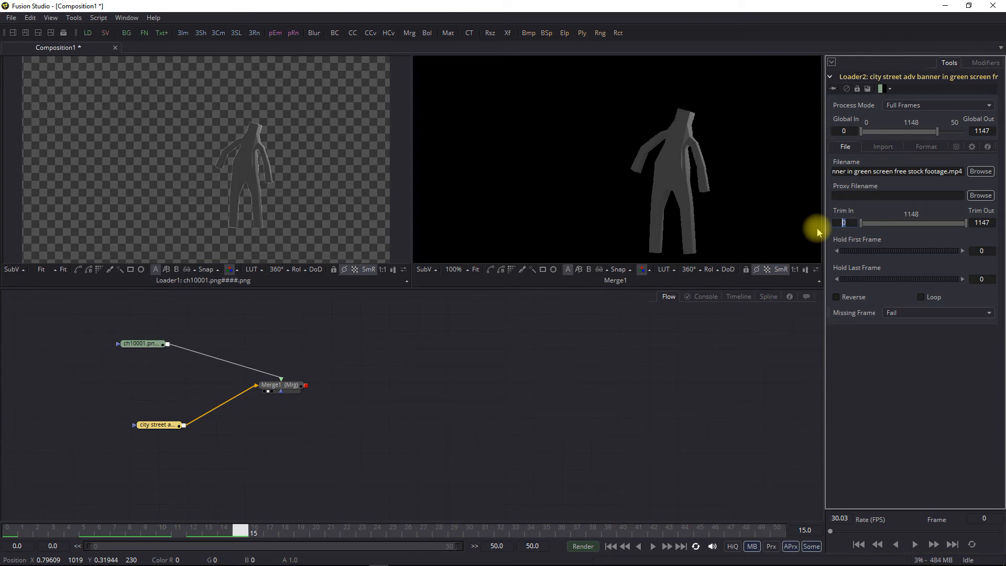
pyautogui.write('340')
pyautogui.press('Return')
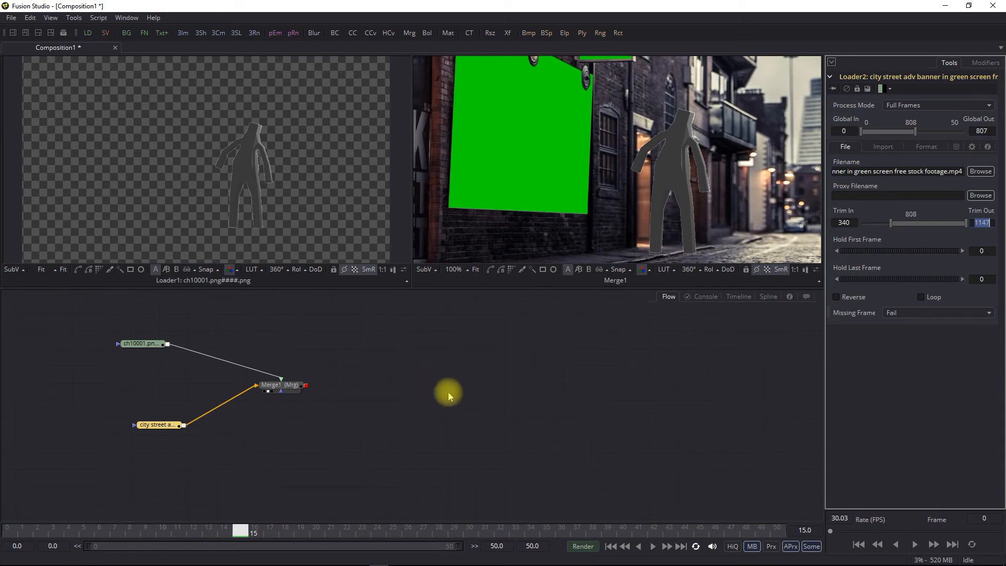
pyautogui.click(467, 273)
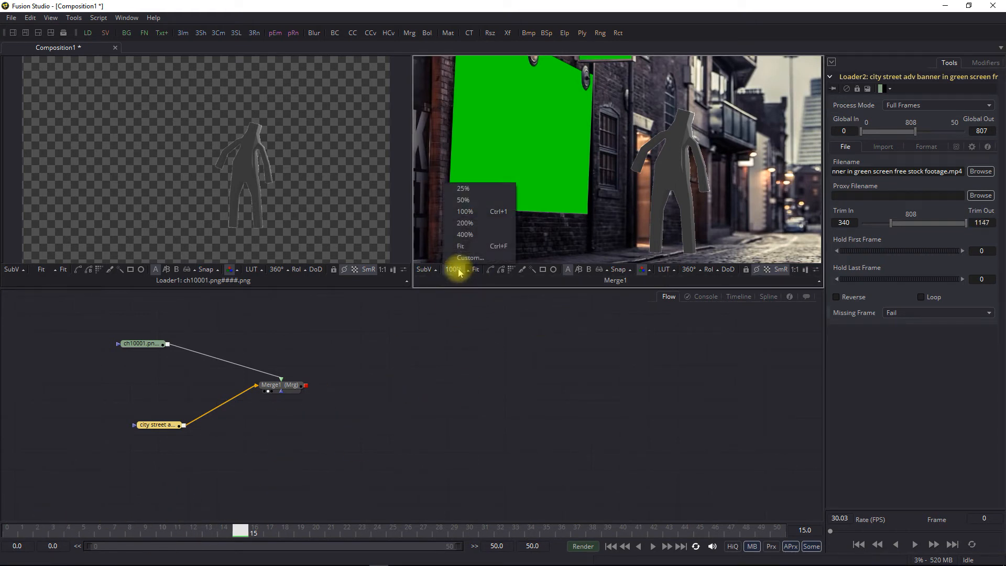
pyautogui.click(460, 242)
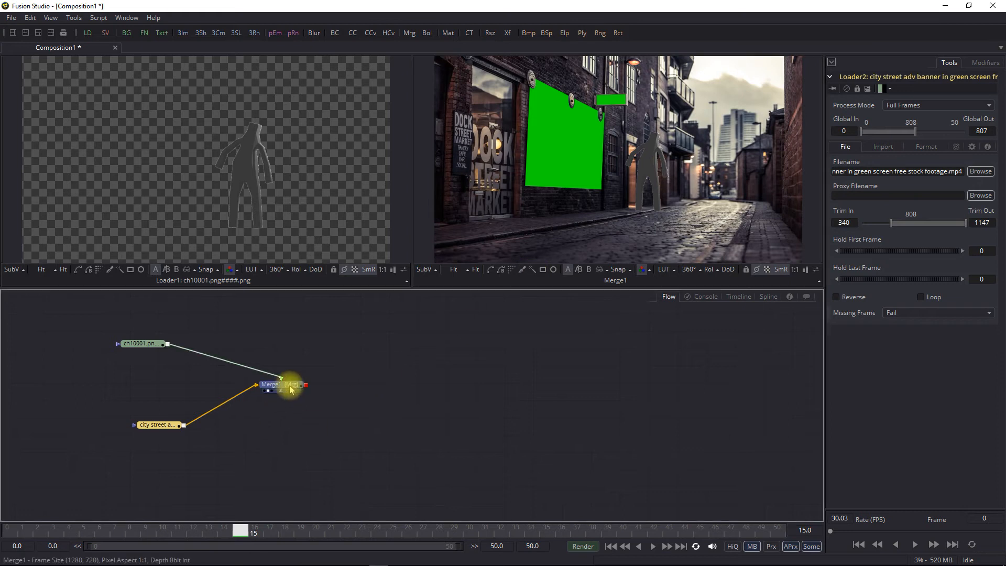
# Move Merge1 away from the Loaders and insert a Transform tool between the character Loader and Merge1
pyautogui.moveTo(288, 386); pyautogui.dragTo(315, 363)
pyautogui.rightClick(263, 357)
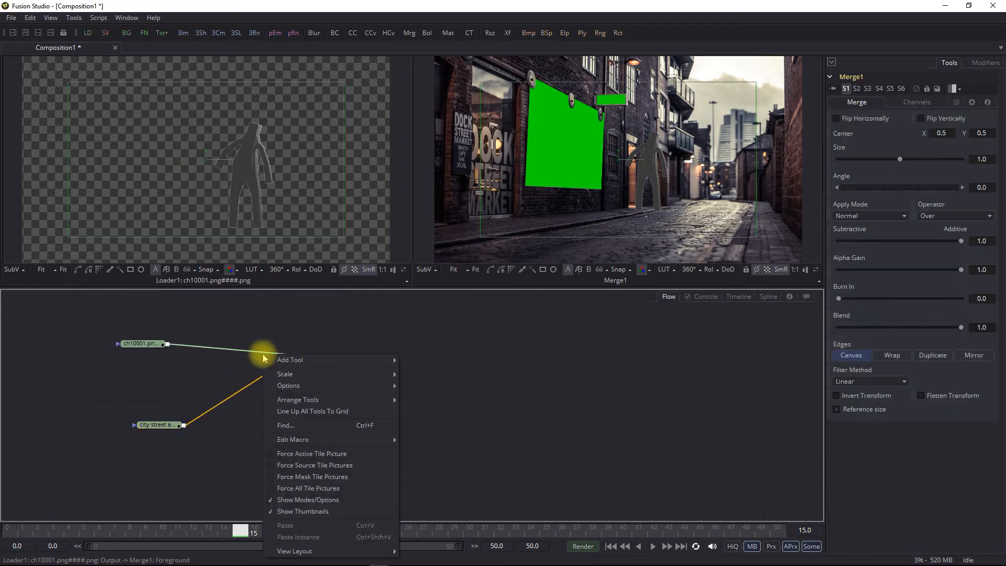
pyautogui.moveTo(336, 359)
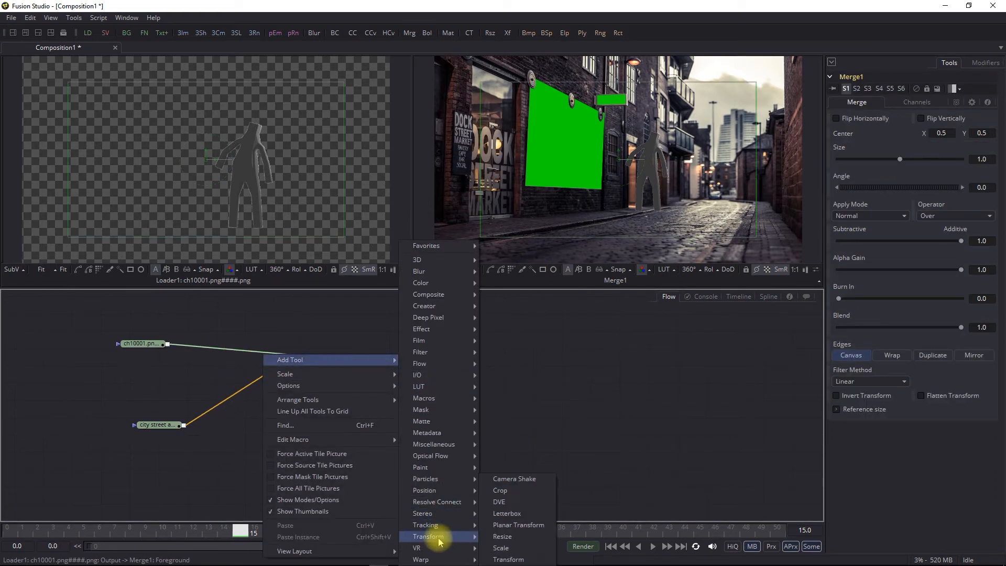
pyautogui.click(520, 545)
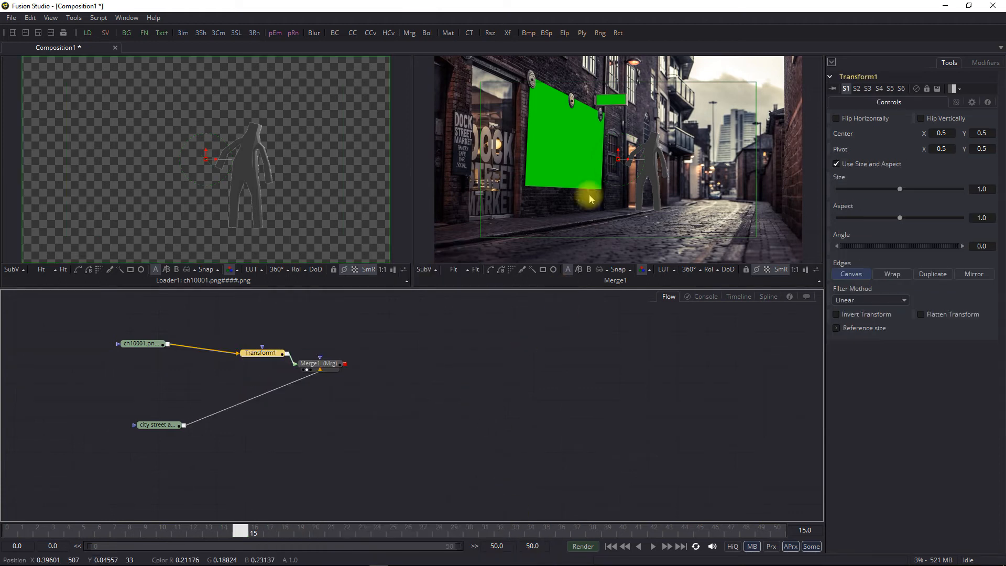
# In Transform1, scale the character to 0.6 and place it lower on the street at about center X 0.542, Y 0.281
pyautogui.moveTo(619, 156); pyautogui.dragTo(624, 176)
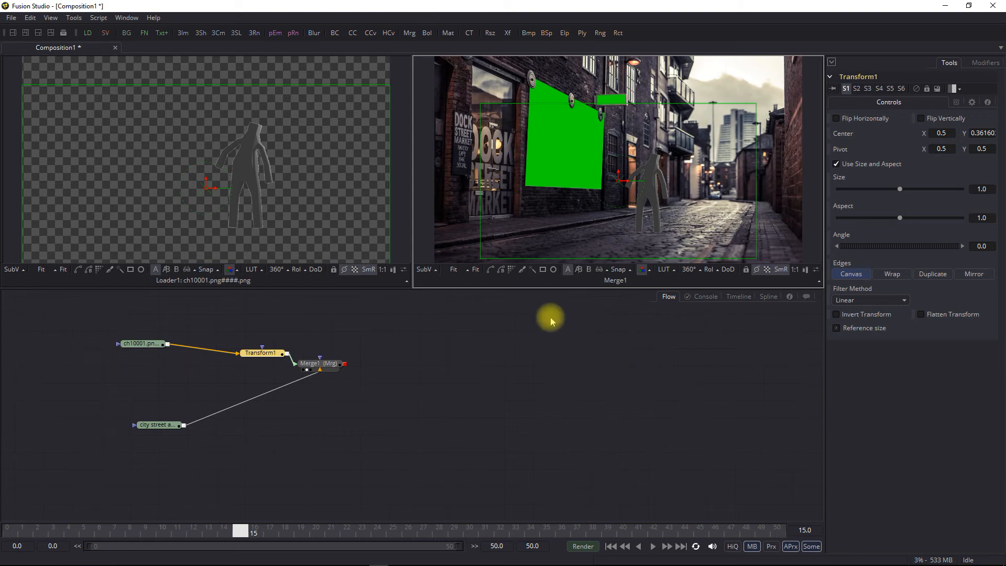
pyautogui.moveTo(893, 193); pyautogui.dragTo(881, 193)
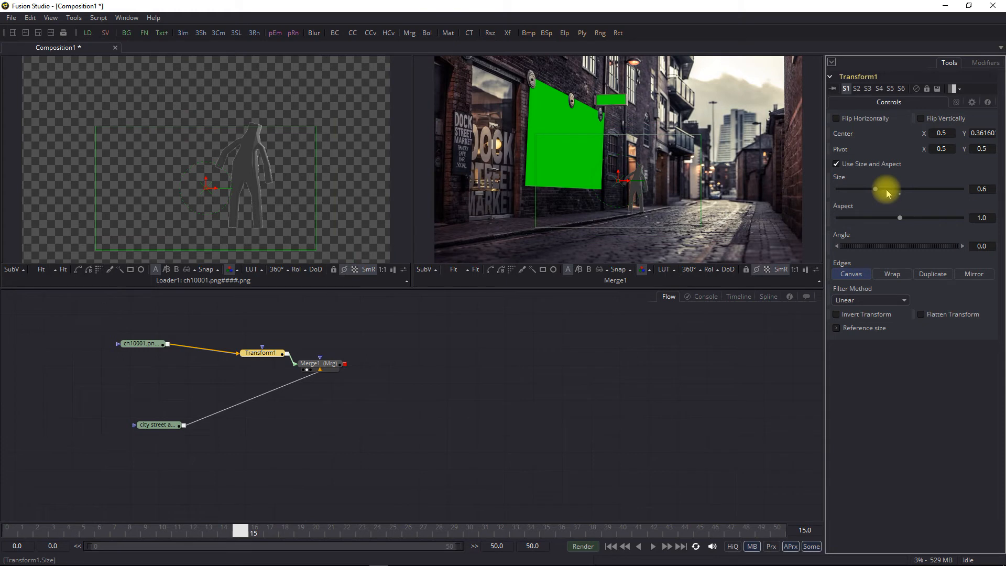
pyautogui.moveTo(620, 177); pyautogui.dragTo(639, 193)
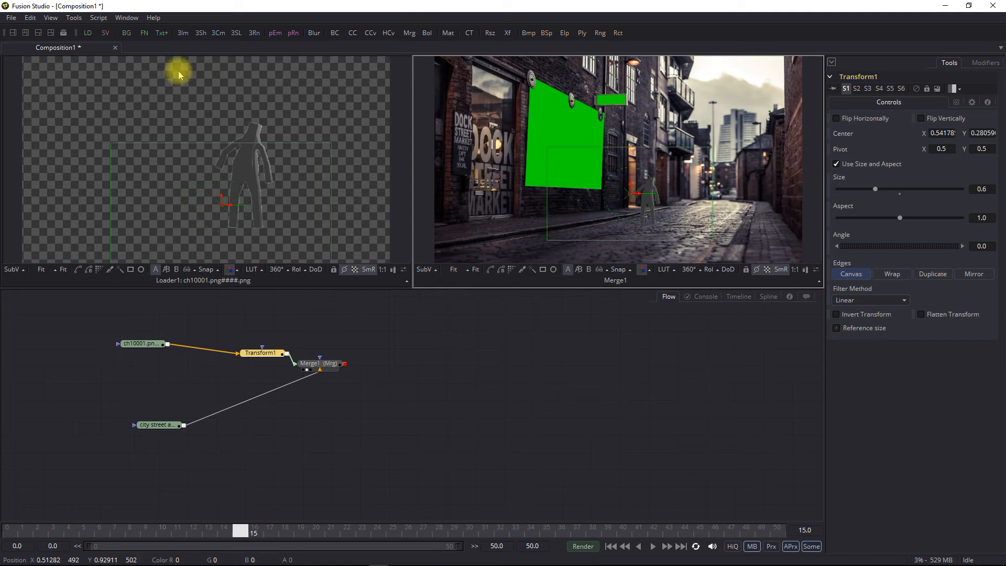
# Save the composition as blender2dtofusion in the "Si Fi blends" folder
pyautogui.click(11, 19)
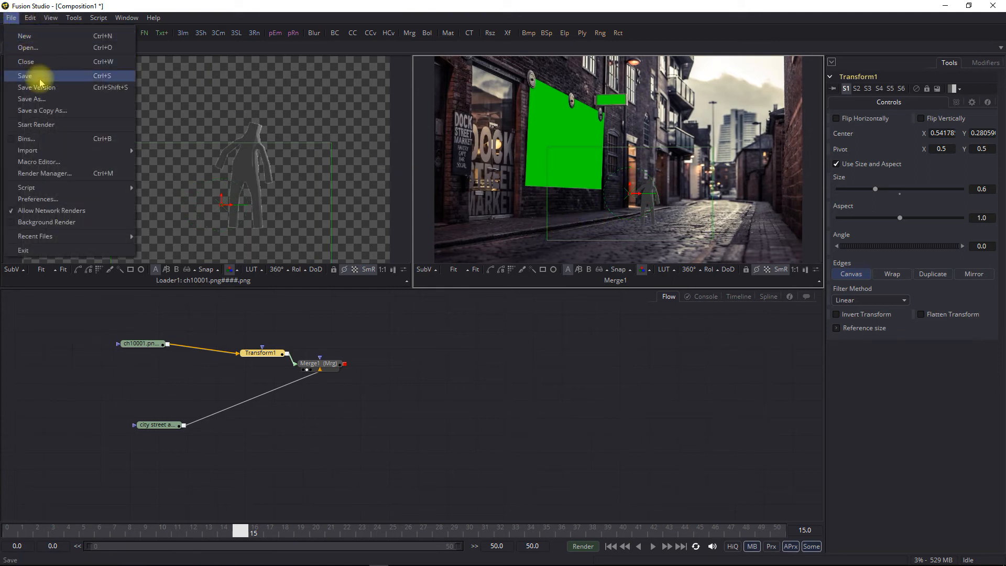
pyautogui.click(41, 79)
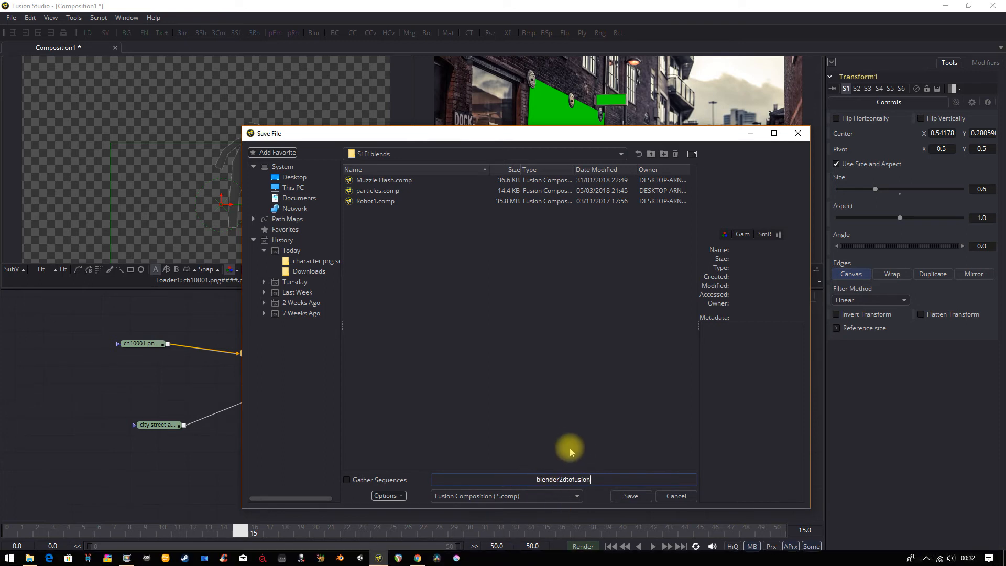
pyautogui.click(626, 500)
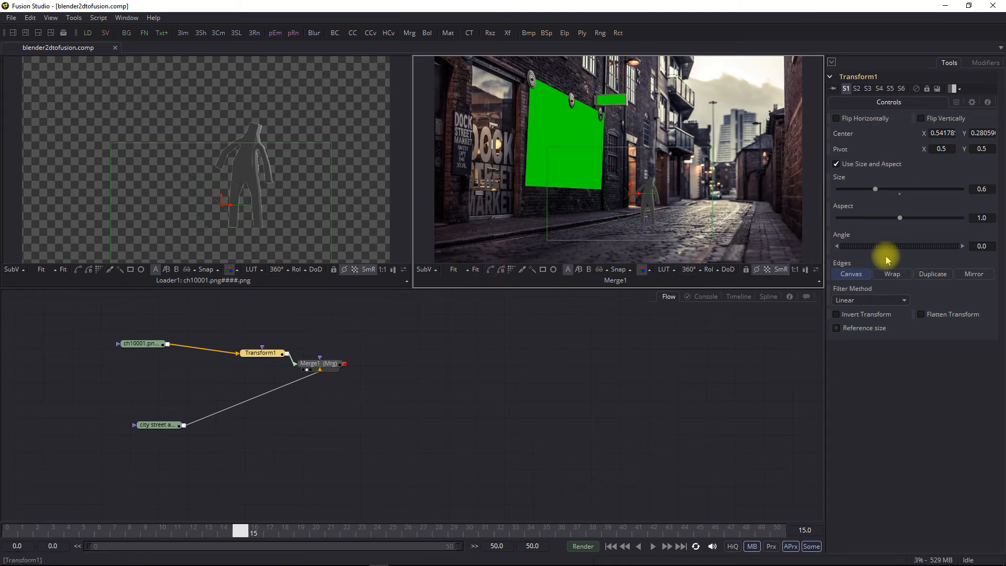
# Enlarge the character to a size of about 0.83 in Transform1 and shift that node closer to the character Loader
pyautogui.moveTo(877, 189); pyautogui.dragTo(883, 199)
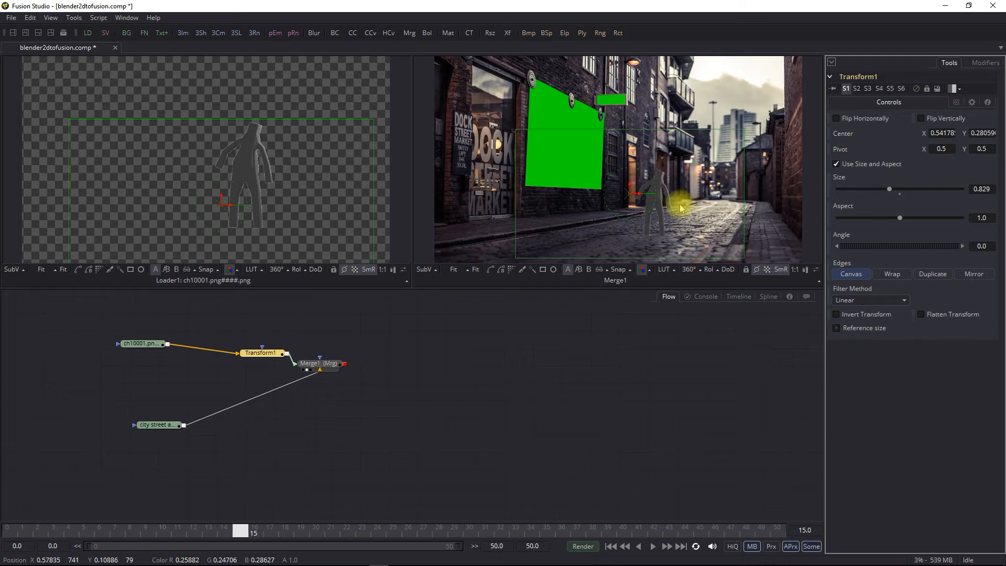
pyautogui.moveTo(269, 354); pyautogui.dragTo(242, 358)
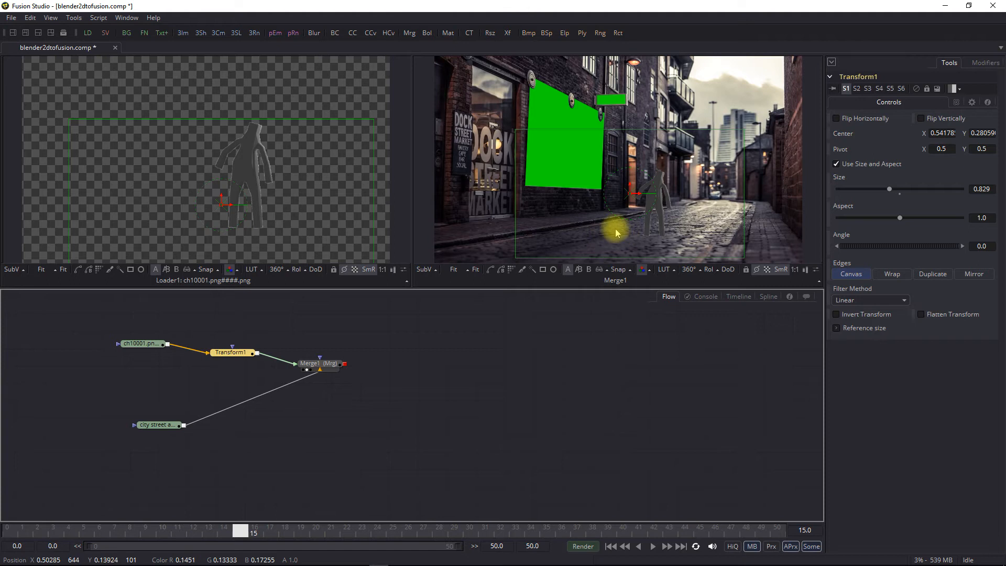
# Delete the Merge1 node that combines the transformed character with the street footage
pyautogui.click(322, 362)
pyautogui.press('Delete')
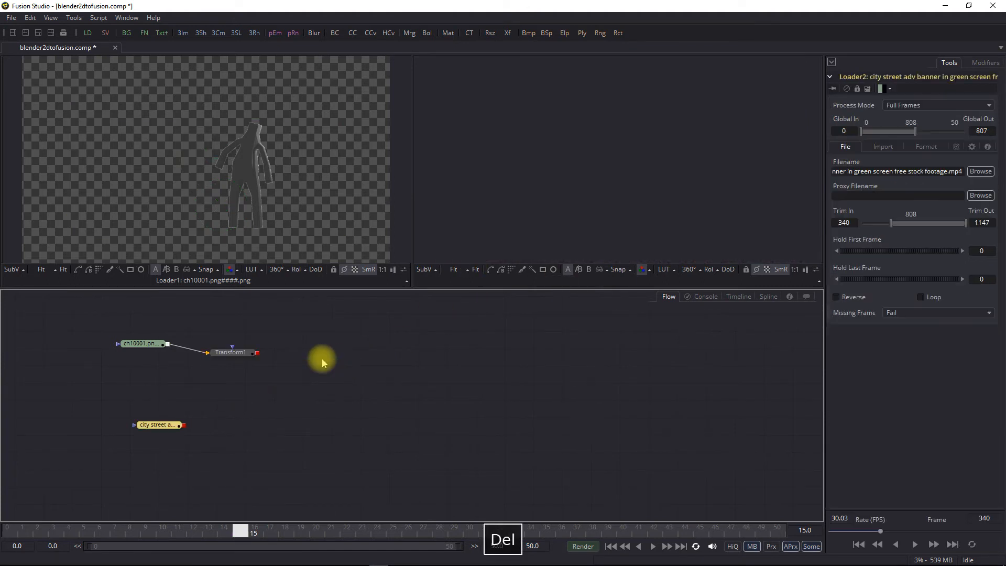
# Delete the Transform1 node and add an Image Plane 3D node beside the character Loader
pyautogui.click(221, 355)
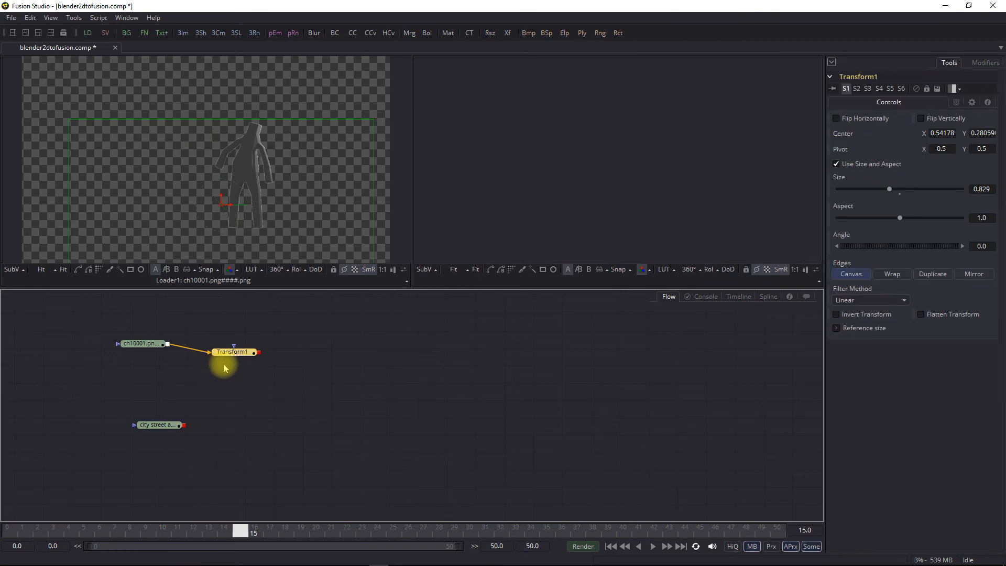
pyautogui.press('Delete')
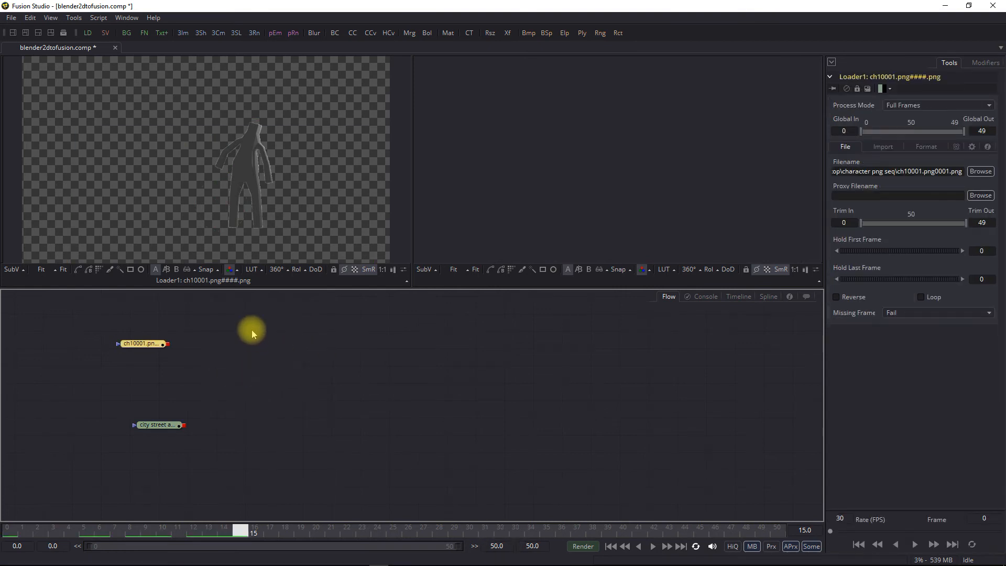
pyautogui.rightClick(252, 334)
pyautogui.moveTo(351, 336)
pyautogui.moveTo(445, 270)
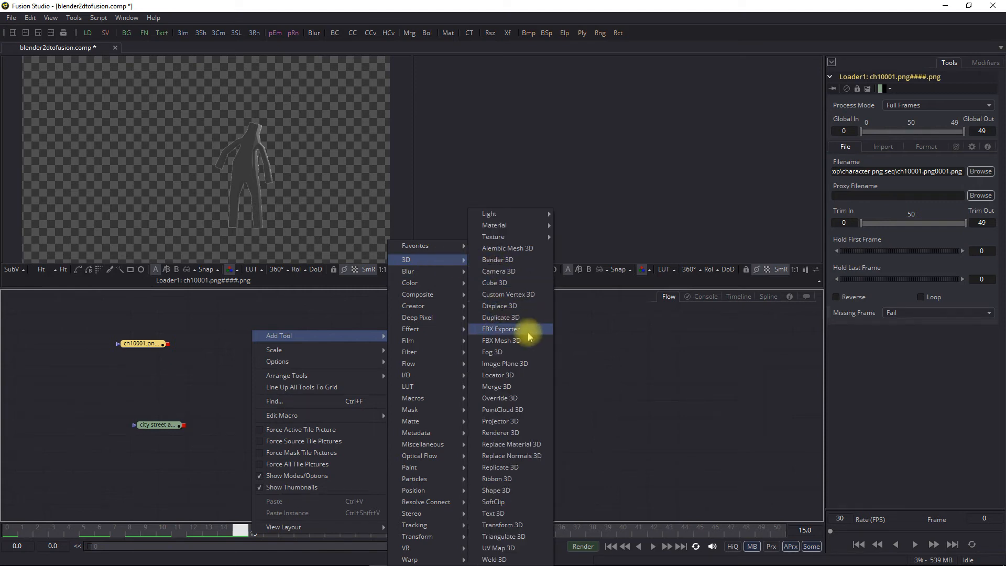
pyautogui.click(519, 363)
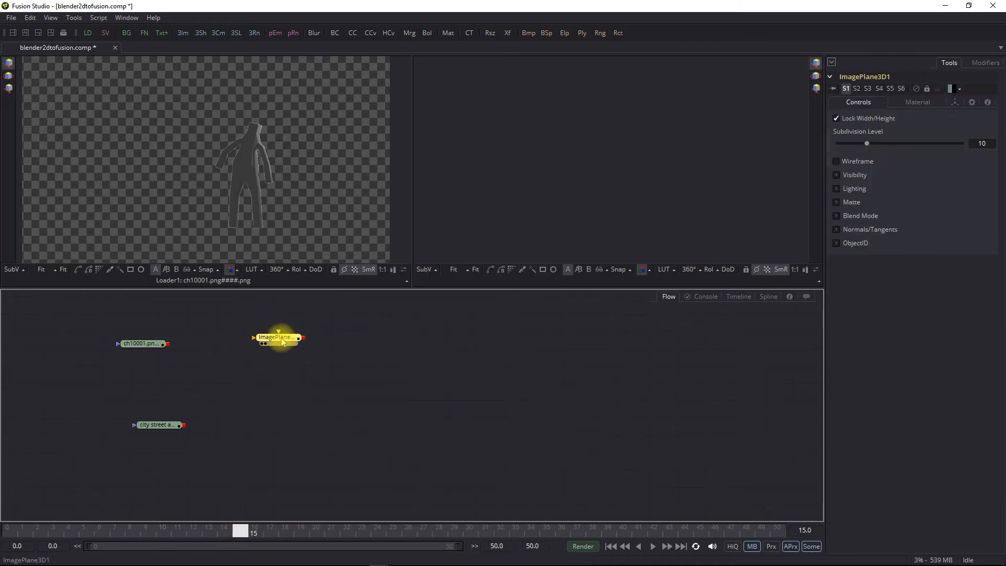
# Duplicate the Image Plane 3D node below the first one and combine both planes in a Merge 3D node
pyautogui.hotkey('ctrl', 'c')
pyautogui.hotkey('ctrl', 'v')
pyautogui.moveTo(281, 358); pyautogui.dragTo(289, 437)
pyautogui.moveTo(344, 363); pyautogui.dragTo(394, 383)
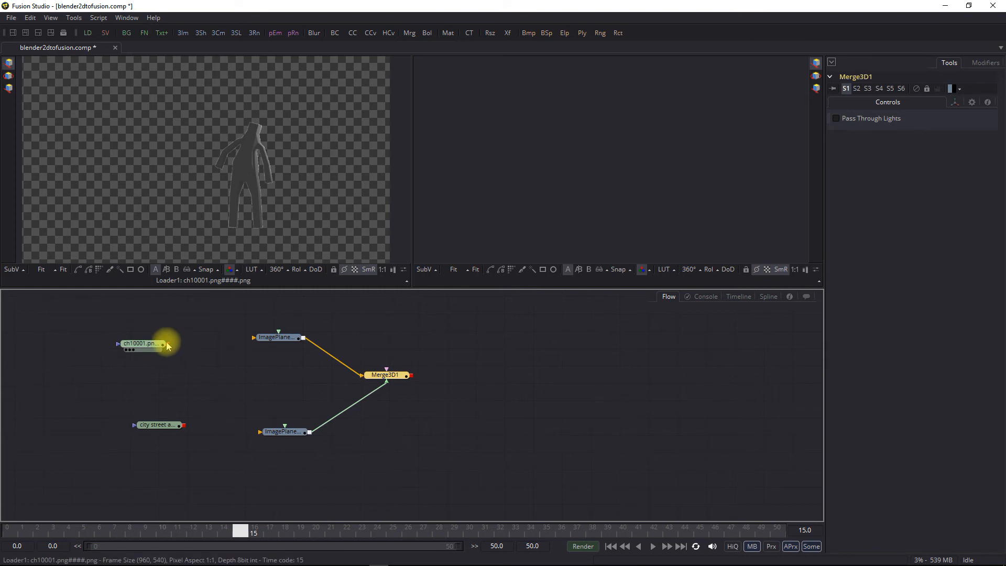
# Feed the character and street Loaders into the upper and lower image planes respectively, and show Merge3D1 in the empty viewer
pyautogui.moveTo(243, 347); pyautogui.dragTo(272, 341)
pyautogui.moveTo(184, 428); pyautogui.dragTo(277, 435)
pyautogui.moveTo(392, 374); pyautogui.dragTo(538, 220)
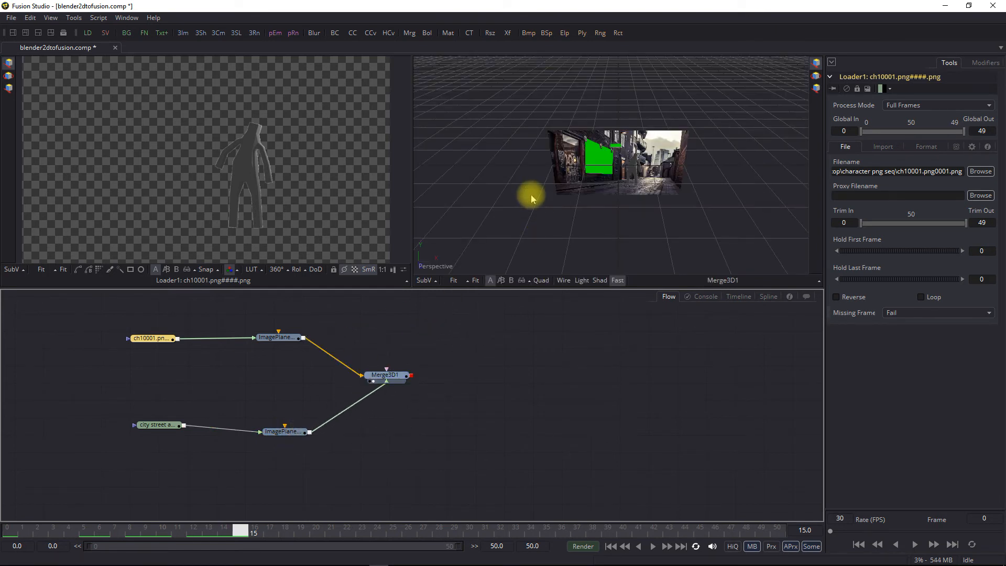
# Move the character's image plane forward along Z so it stands a short distance in front of the street plane
pyautogui.moveTo(560, 221); pyautogui.dragTo(587, 216)
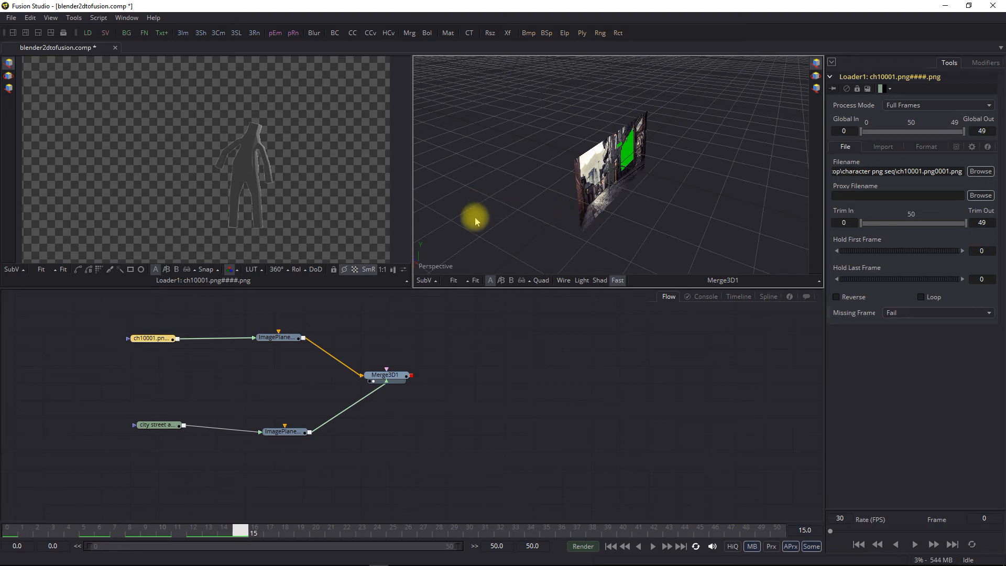
pyautogui.moveTo(474, 216); pyautogui.dragTo(932, 210)
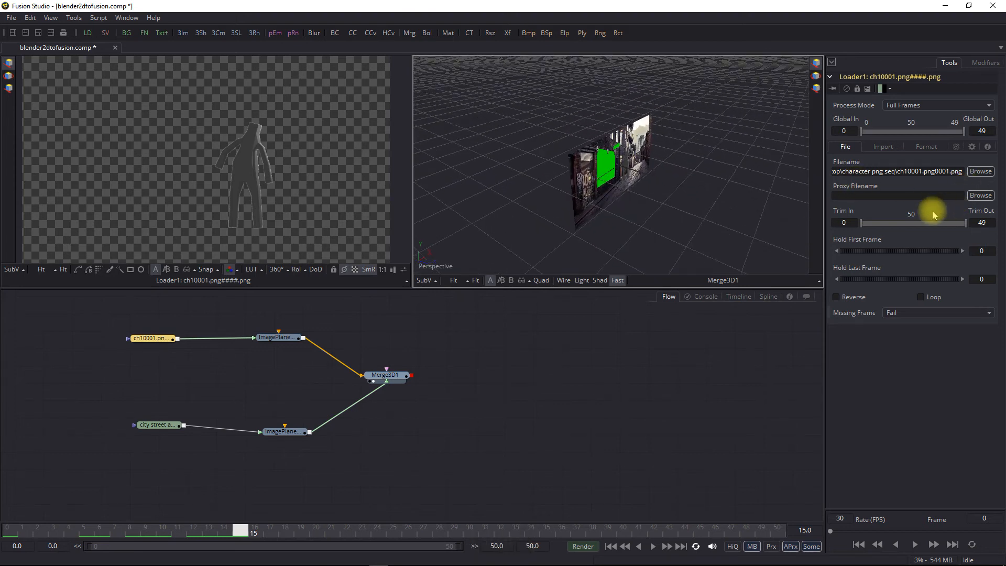
pyautogui.click(290, 338)
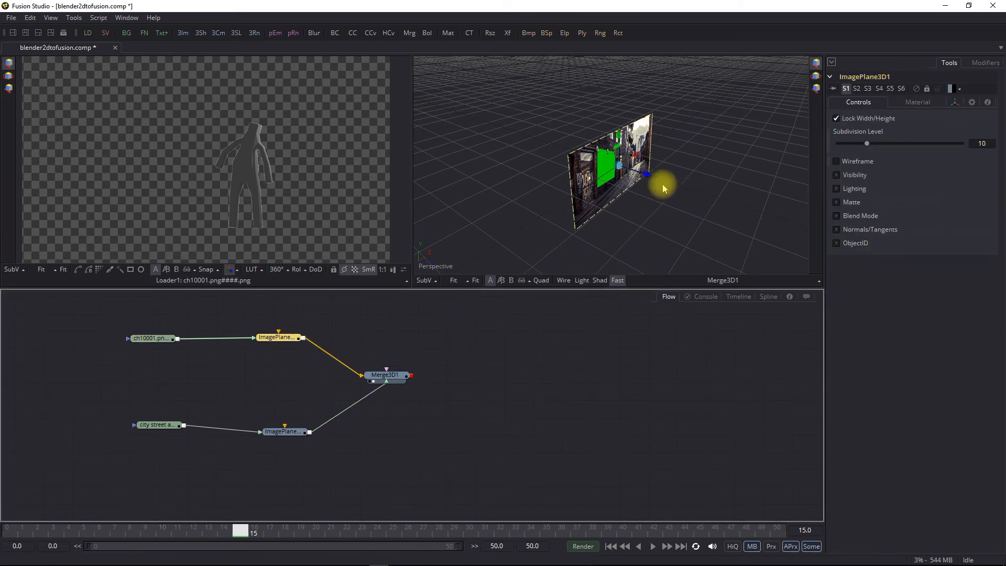
pyautogui.moveTo(647, 179); pyautogui.dragTo(670, 187)
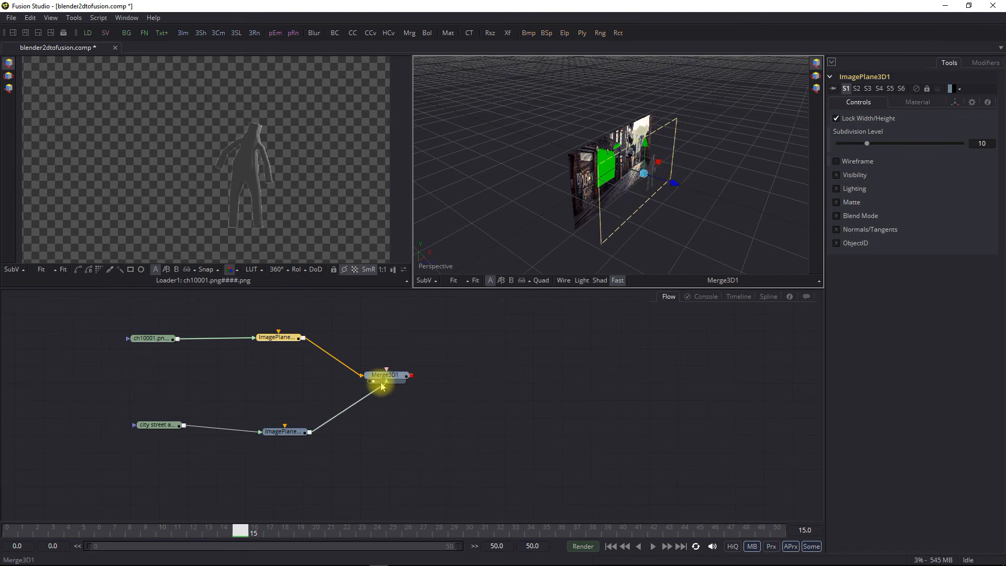
# Add a Camera 3D node connected to Merge3D1 and pull the camera back in front of the image planes
pyautogui.moveTo(387, 378); pyautogui.dragTo(480, 368)
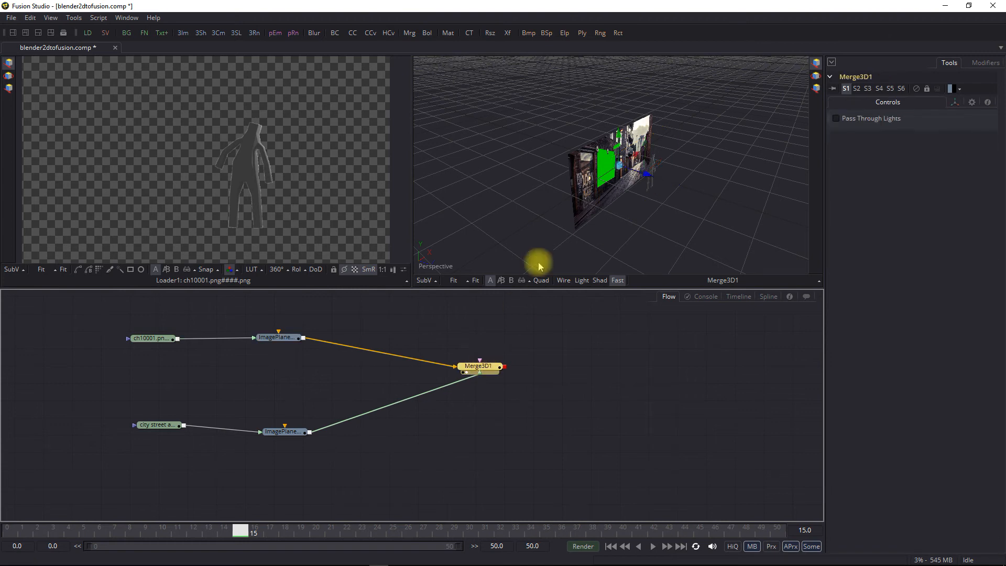
pyautogui.rightClick(450, 422)
pyautogui.moveTo(550, 220)
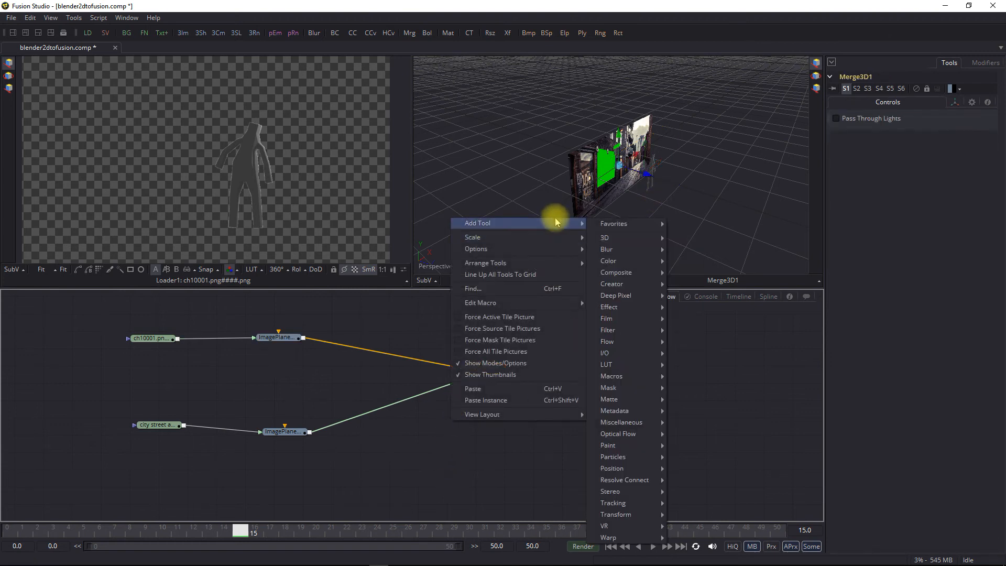
pyautogui.moveTo(643, 243)
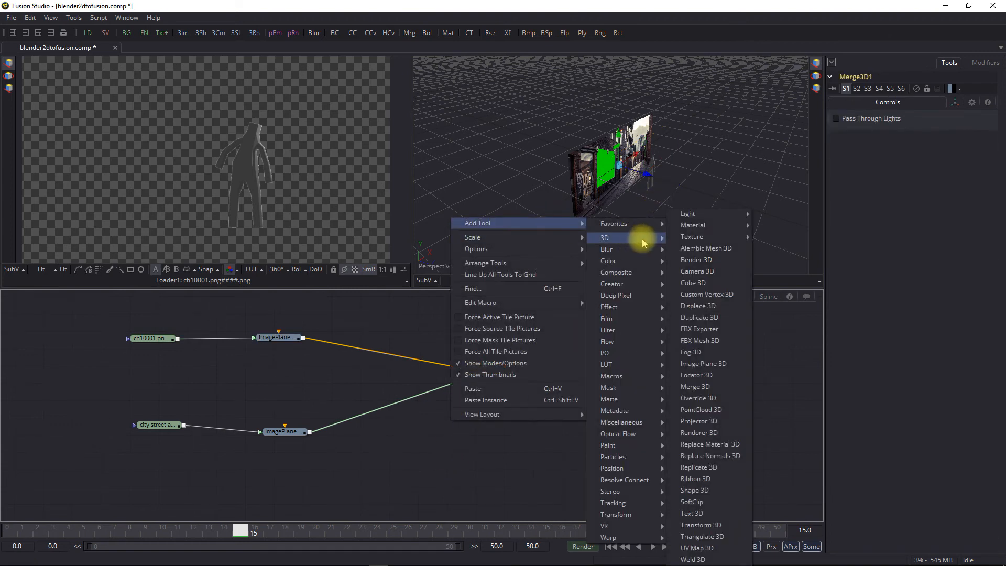
pyautogui.click(697, 271)
pyautogui.moveTo(469, 430); pyautogui.dragTo(491, 371)
pyautogui.moveTo(645, 178); pyautogui.dragTo(903, 222)
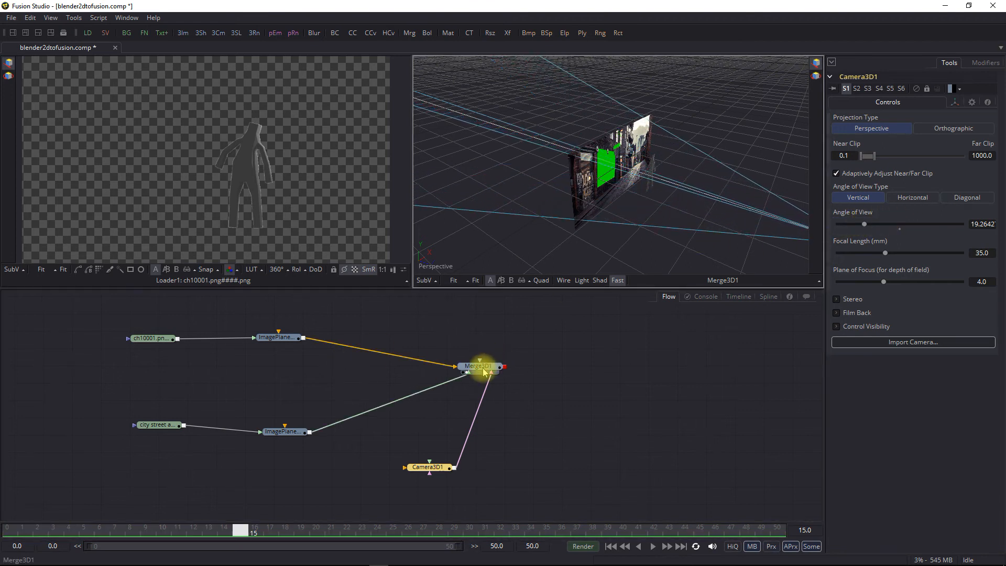
# Show Merge3D1 in the viewer that displays the character Loader, looking through Camera3D1
pyautogui.moveTo(483, 371); pyautogui.dragTo(276, 171)
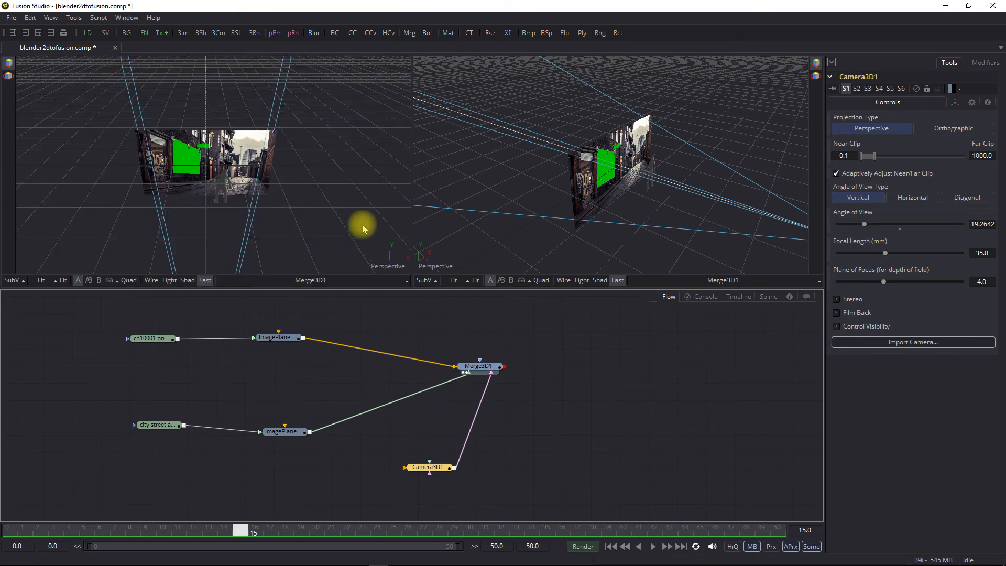
pyautogui.rightClick(394, 259)
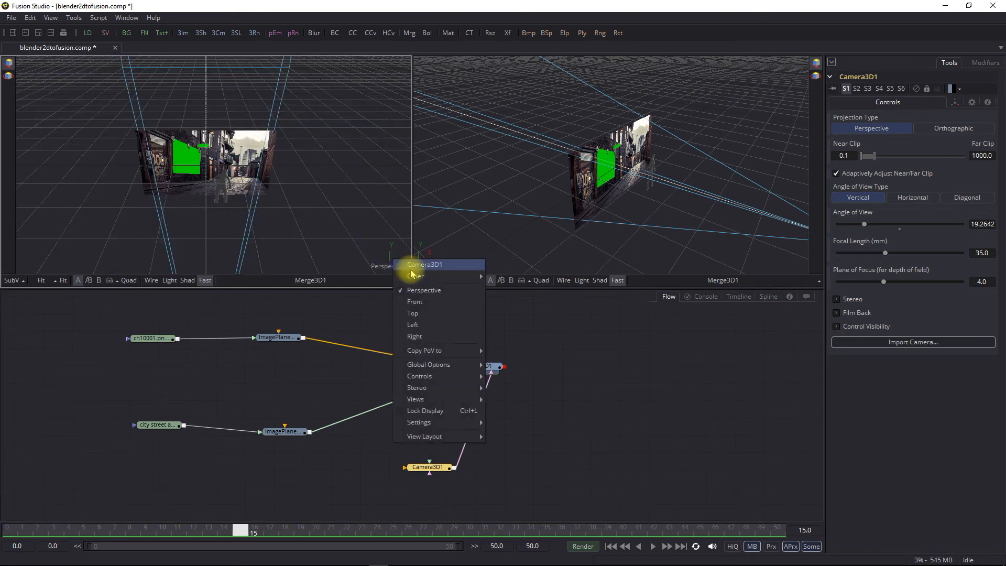
pyautogui.click(423, 265)
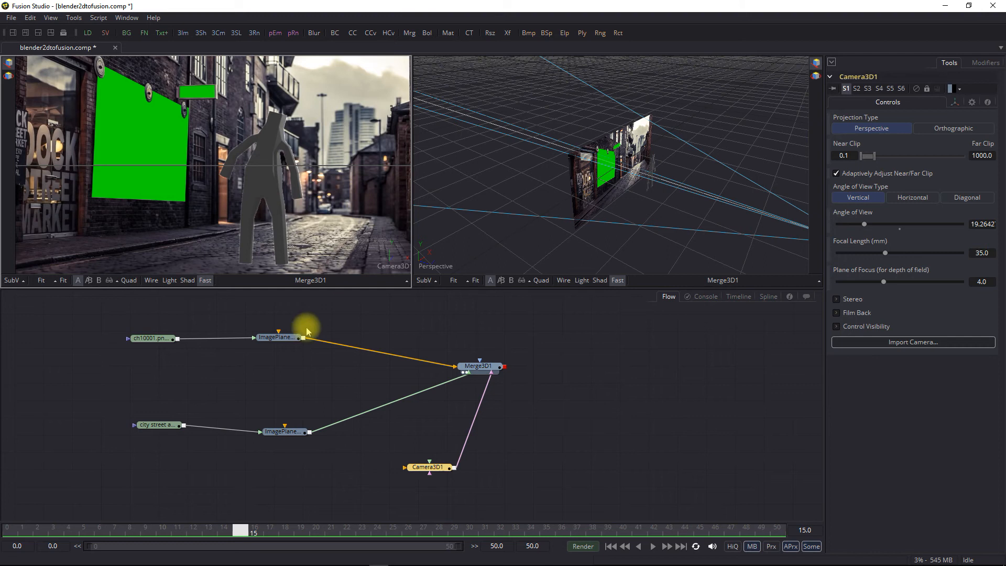
# Insert a Matte Control between the character Loader and its image plane, with Matte Contract/Expand 1.0 and Matte Gamma 1.239
pyautogui.moveTo(269, 339); pyautogui.dragTo(383, 342)
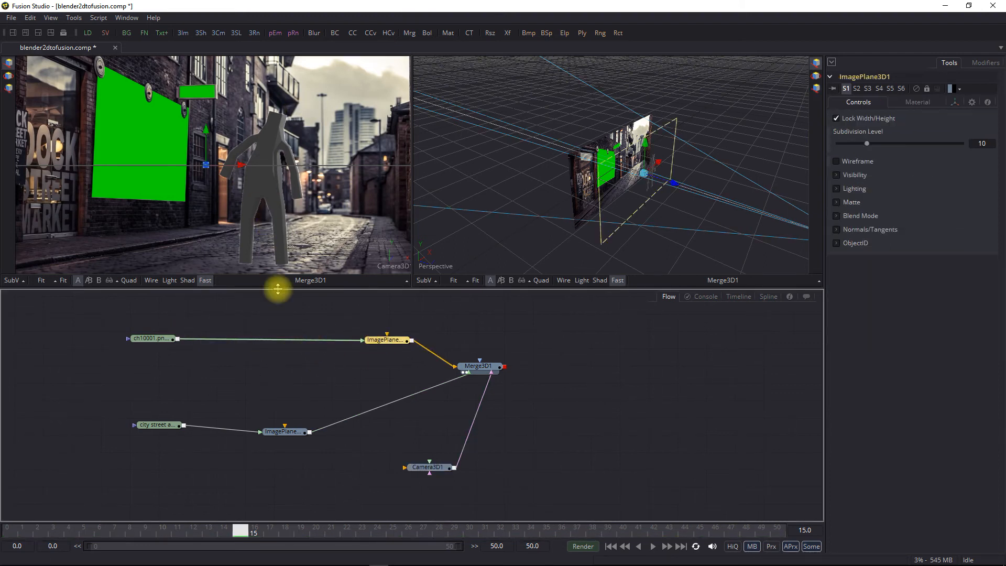
pyautogui.rightClick(340, 347)
pyautogui.moveTo(408, 348)
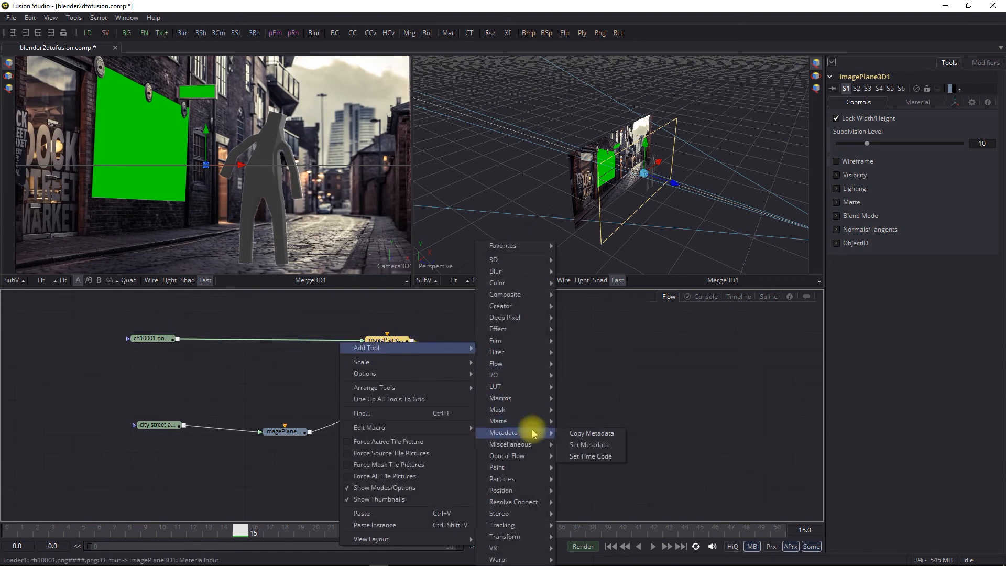
pyautogui.moveTo(529, 421)
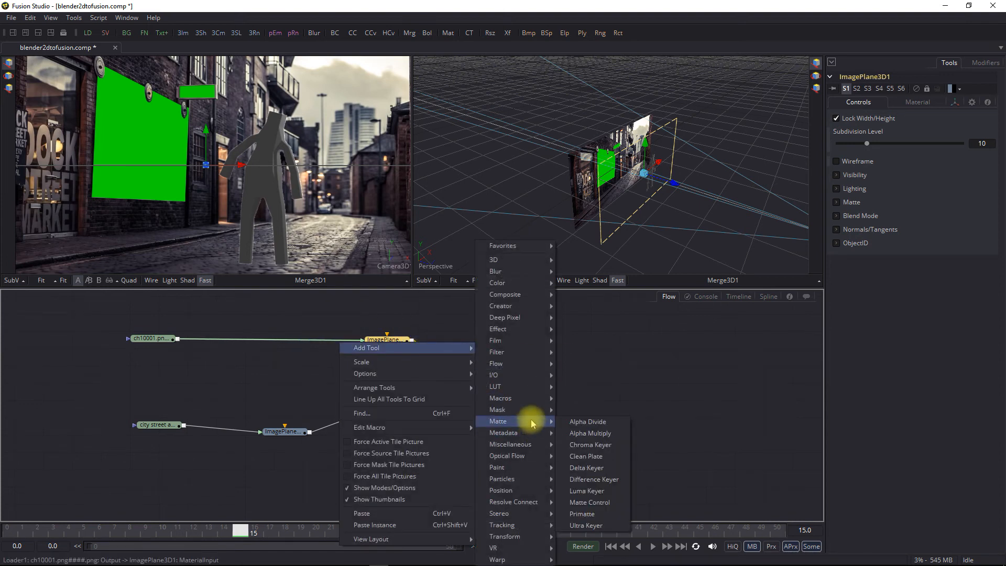
pyautogui.click(602, 503)
pyautogui.moveTo(336, 348); pyautogui.dragTo(266, 347)
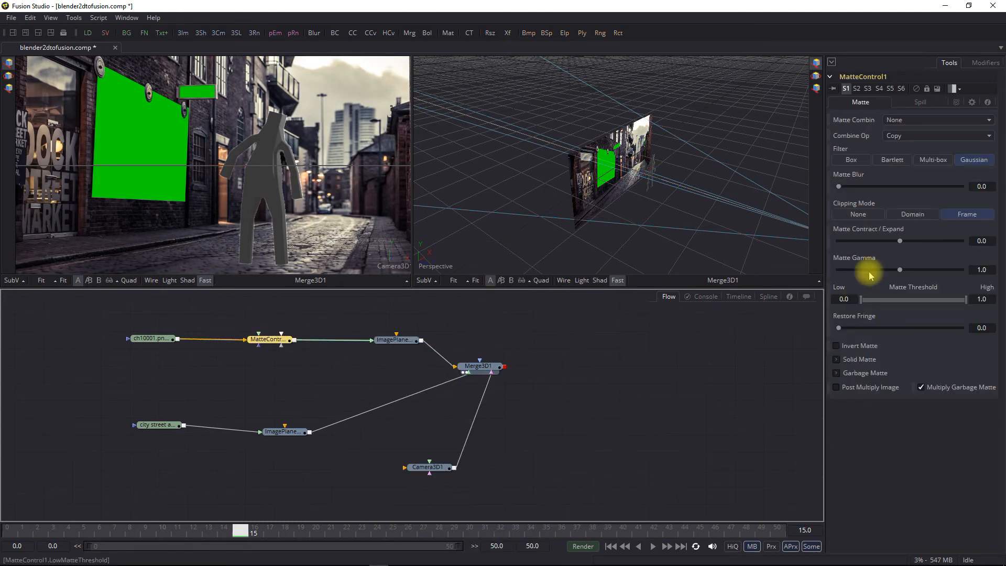
pyautogui.moveTo(901, 242); pyautogui.dragTo(911, 242)
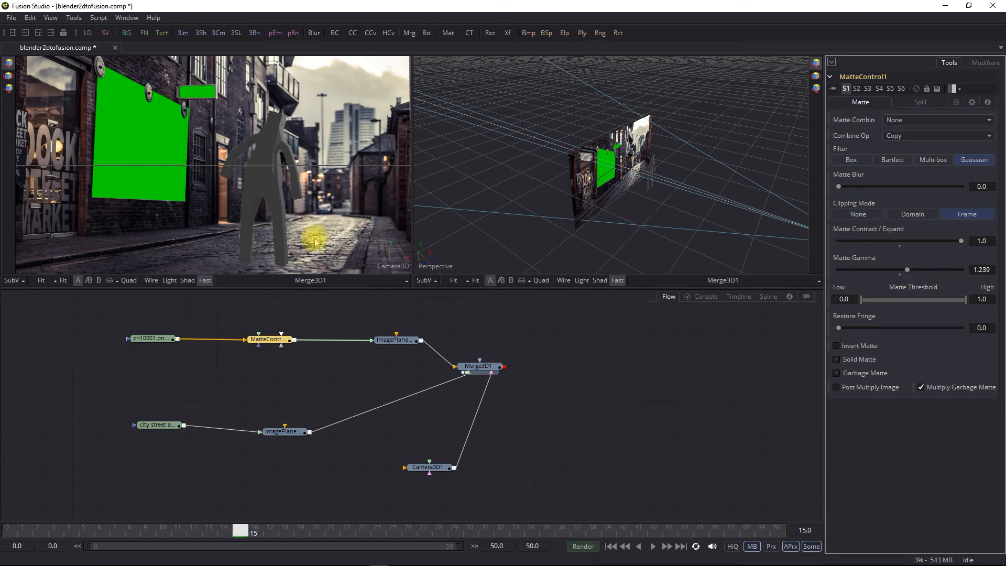
# Rearrange the character's image plane, Matte Control and Loader nodes more compactly in the flow and save the composition
pyautogui.moveTo(400, 341); pyautogui.dragTo(354, 340)
pyautogui.moveTo(273, 340); pyautogui.dragTo(263, 330)
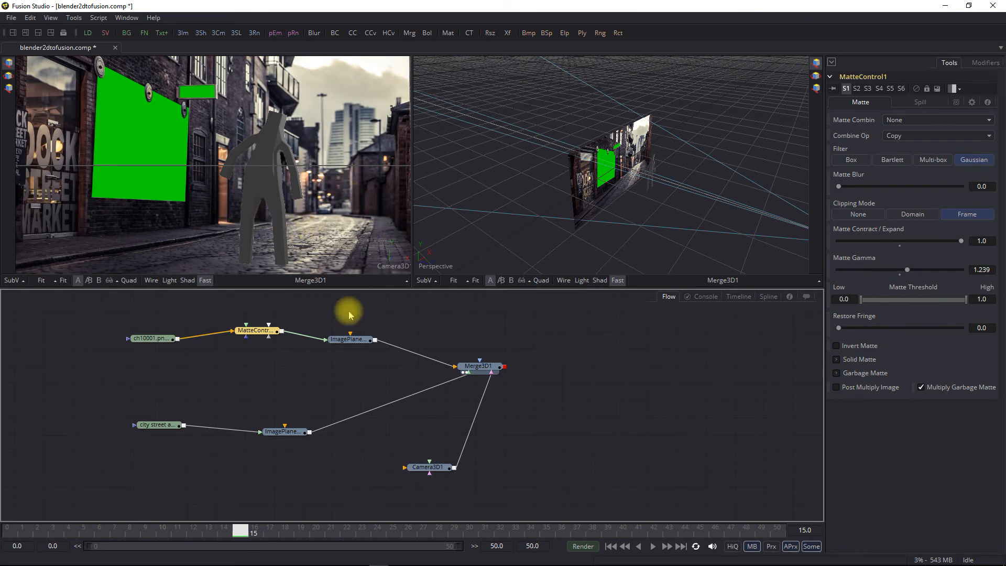
pyautogui.moveTo(157, 341); pyautogui.dragTo(160, 335)
pyautogui.click(160, 334)
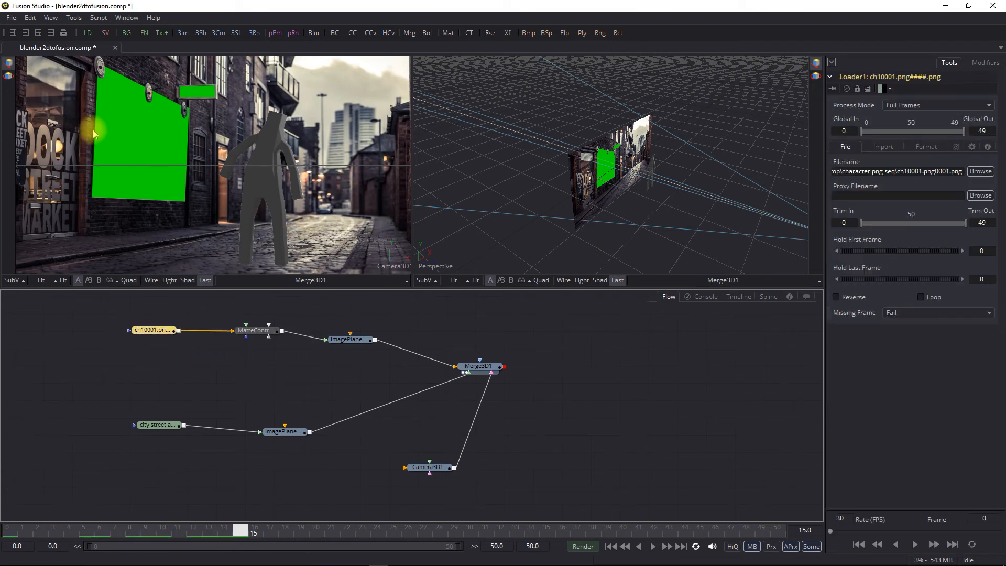
pyautogui.click(11, 17)
pyautogui.click(26, 76)
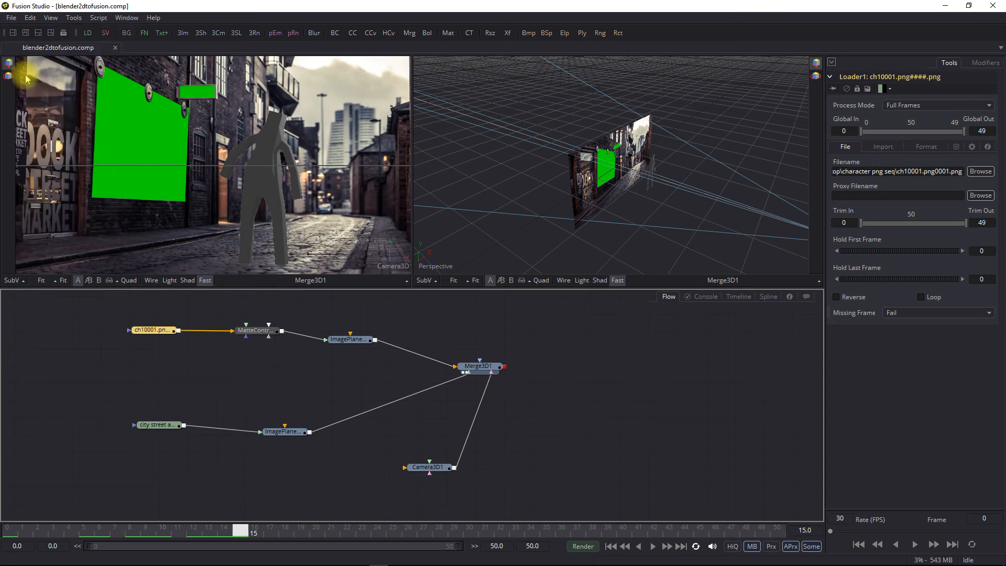
# Duplicate the character's Loader, Matte Control and image plane chain below the original, and shift the street nodes lower to make room
pyautogui.moveTo(103, 301); pyautogui.dragTo(366, 362)
pyautogui.hotkey('ctrl', 'c')
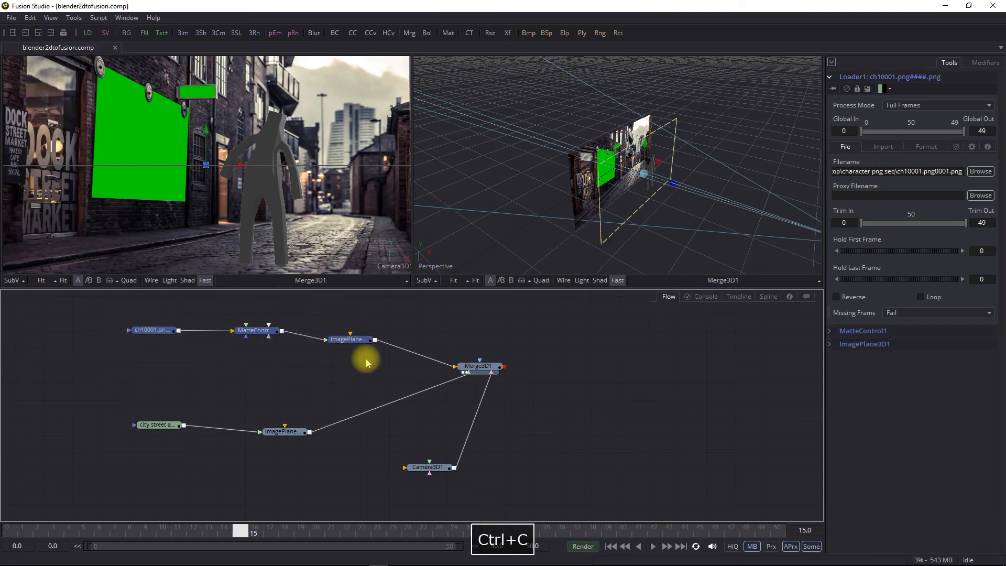
pyautogui.hotkey('ctrl', 'v')
pyautogui.moveTo(447, 359); pyautogui.dragTo(179, 375)
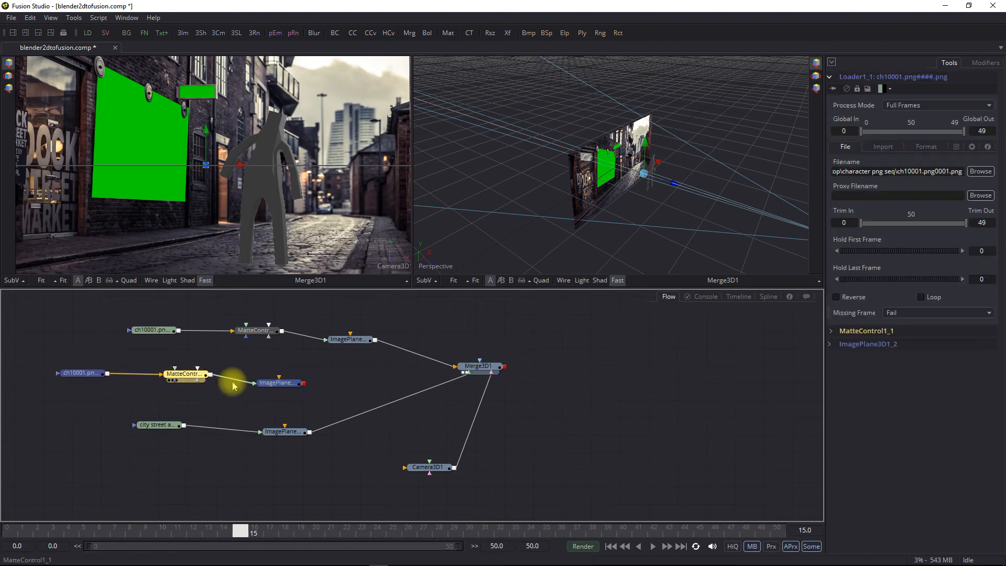
pyautogui.moveTo(133, 401); pyautogui.dragTo(346, 483)
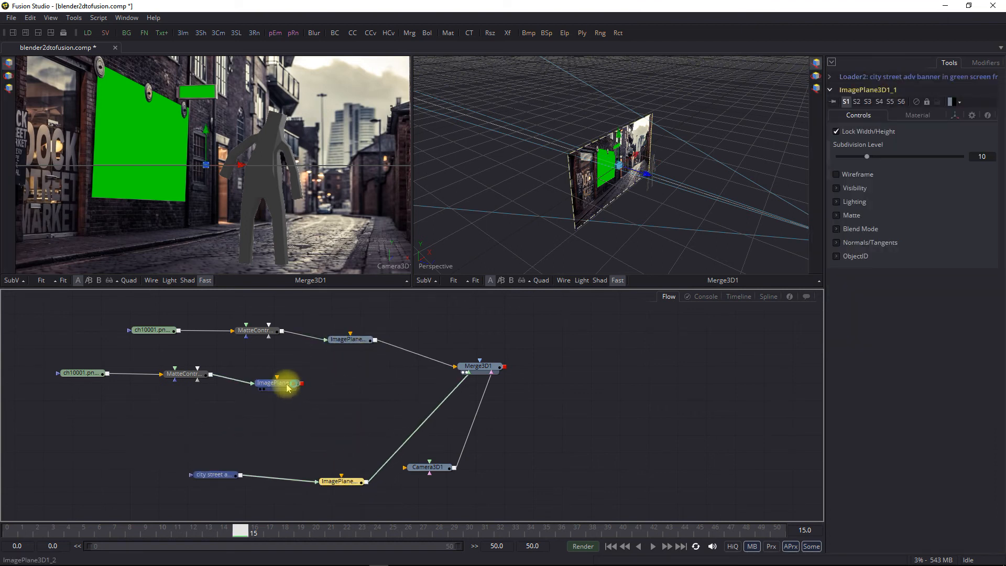
# Connect the duplicated character image plane to Merge3D1 and offset it slightly along Z toward the camera
pyautogui.click(287, 388)
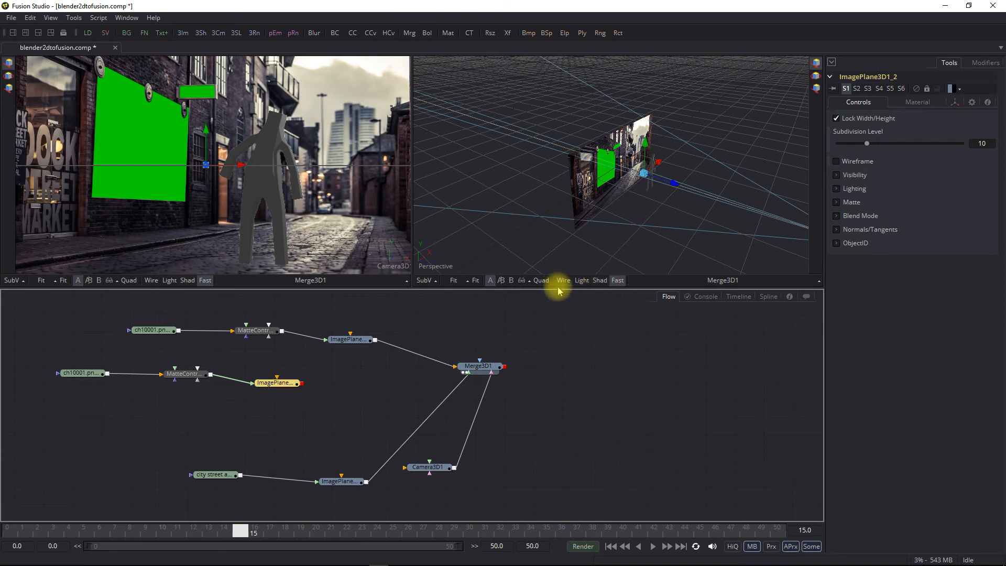
pyautogui.moveTo(302, 383); pyautogui.dragTo(481, 370)
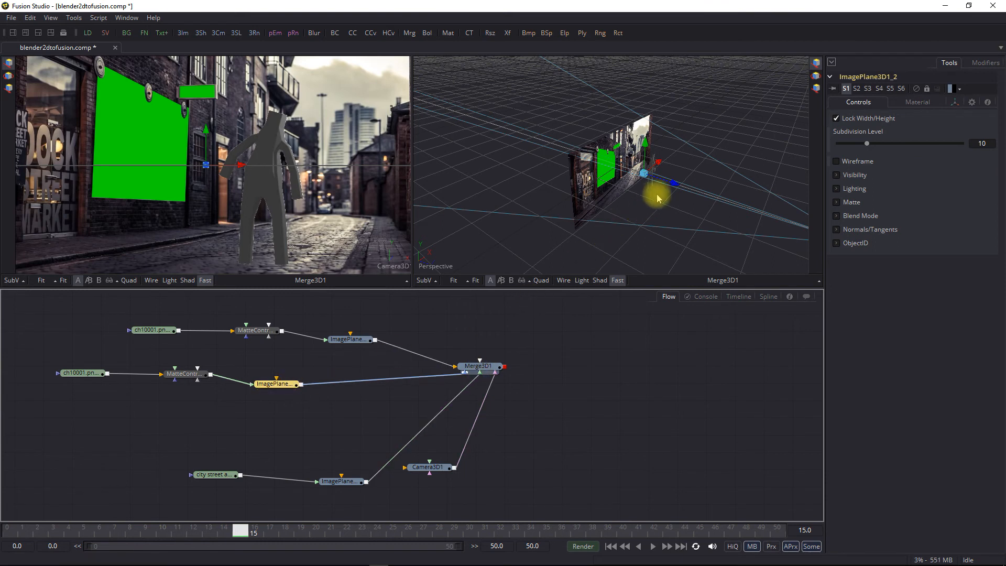
pyautogui.moveTo(675, 186); pyautogui.dragTo(650, 181)
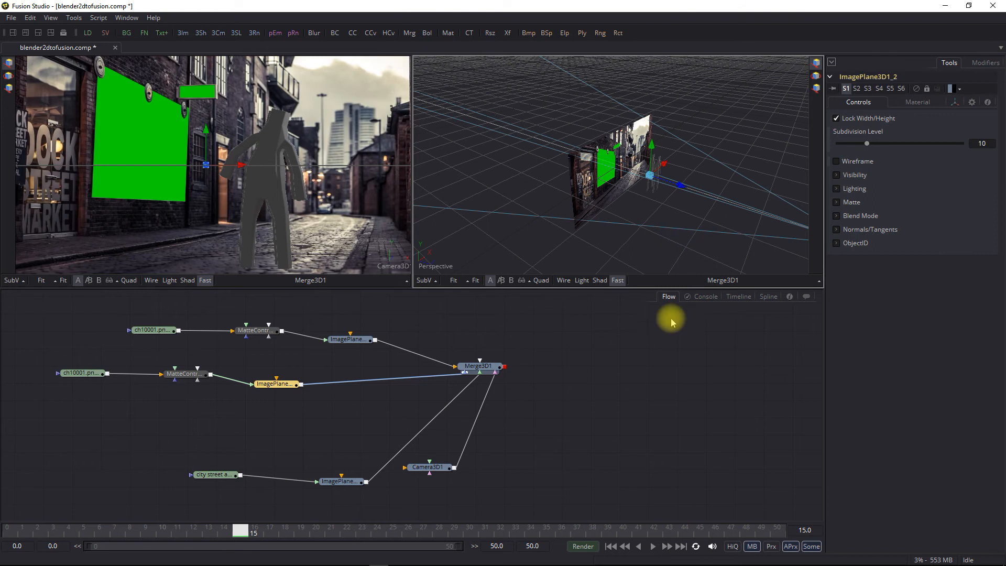
# Insert a Brightness / Contrast node between the duplicated Matte Control and its image plane
pyautogui.moveTo(278, 395); pyautogui.dragTo(368, 416)
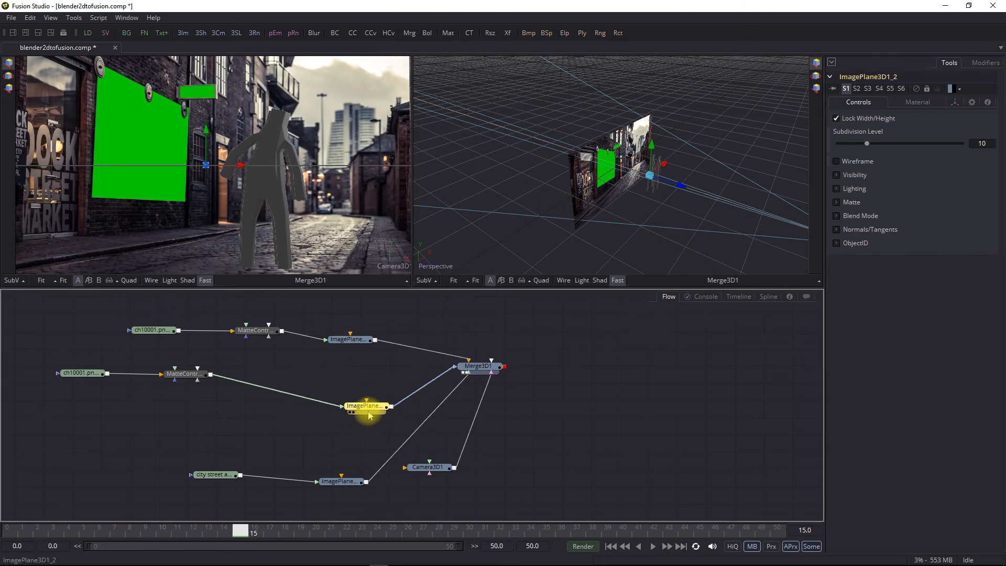
pyautogui.rightClick(326, 407)
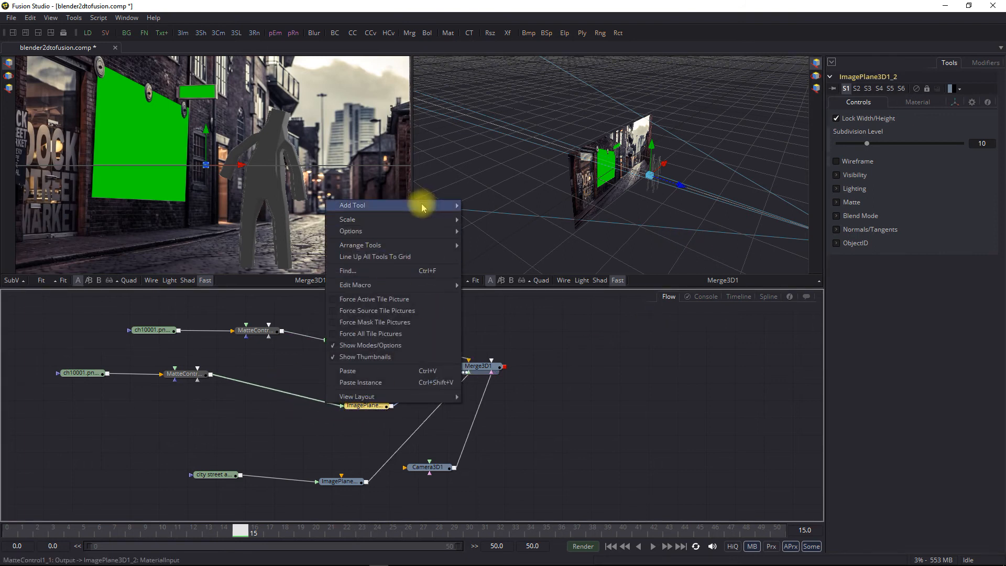
pyautogui.moveTo(422, 205)
pyautogui.moveTo(512, 239)
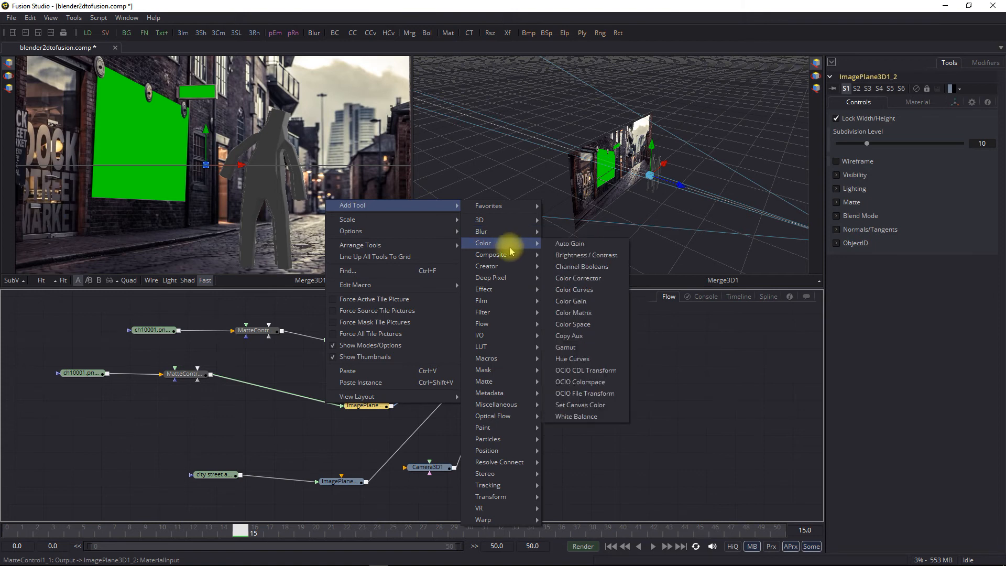
pyautogui.click(558, 256)
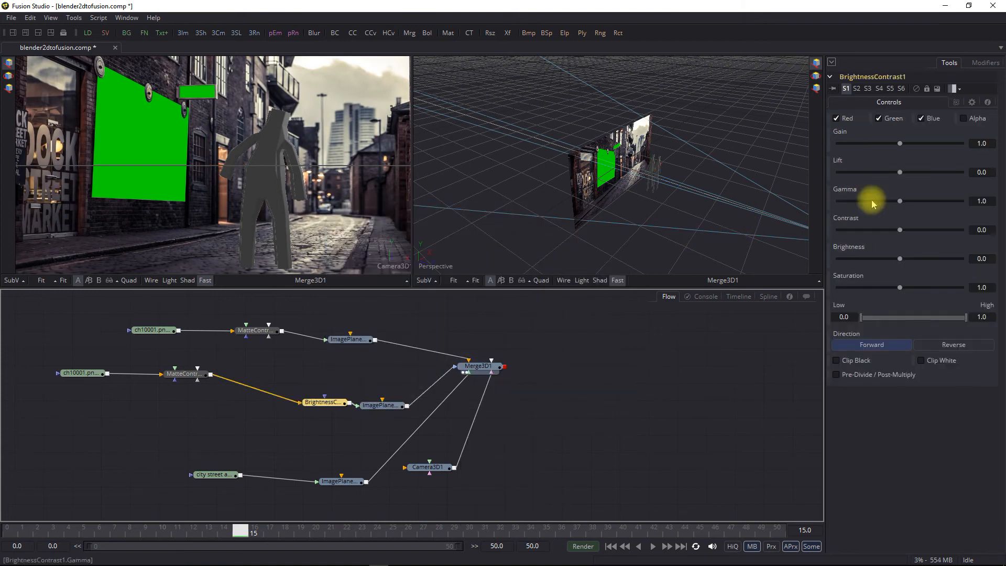
# Set the Brightness / Contrast node's Lift to -0.436 and move the node midway between the duplicated Matte Control and its image plane
pyautogui.moveTo(900, 173); pyautogui.dragTo(872, 176)
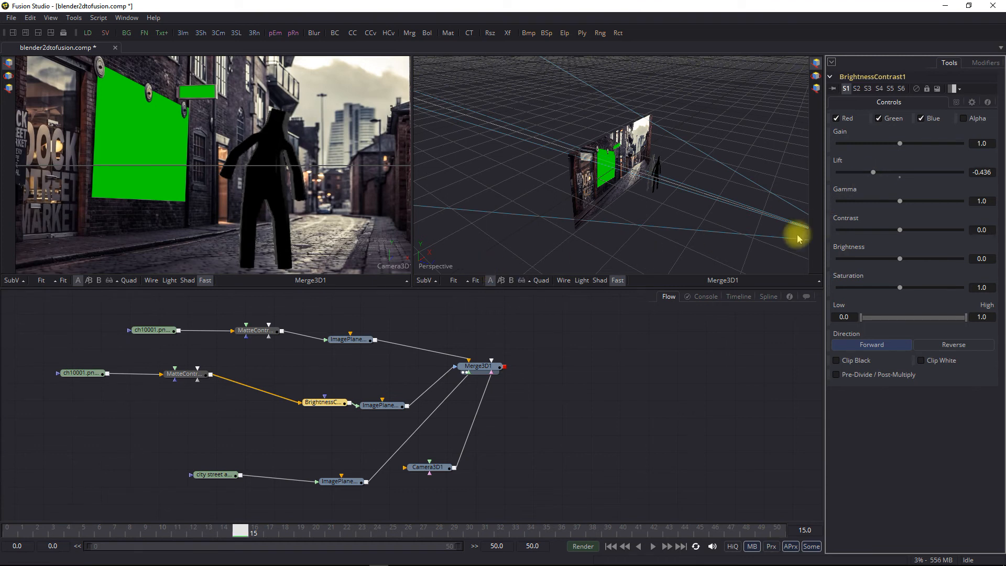
pyautogui.moveTo(332, 411); pyautogui.dragTo(289, 402)
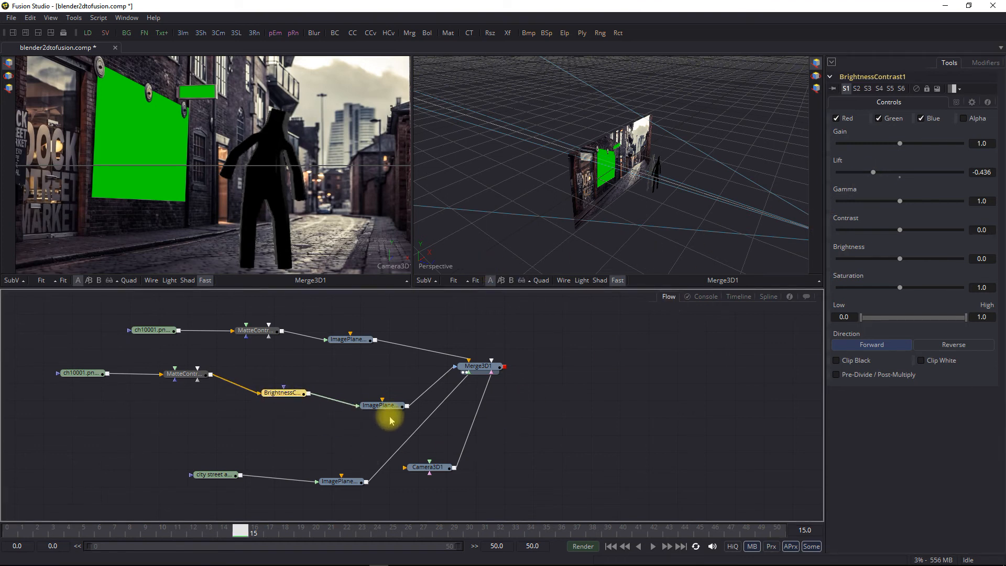
# Rotate the duplicated image plane to X -24.2, Y 79.6, Z 64.0 and move it down onto the street as the character's shadow
pyautogui.click(384, 410)
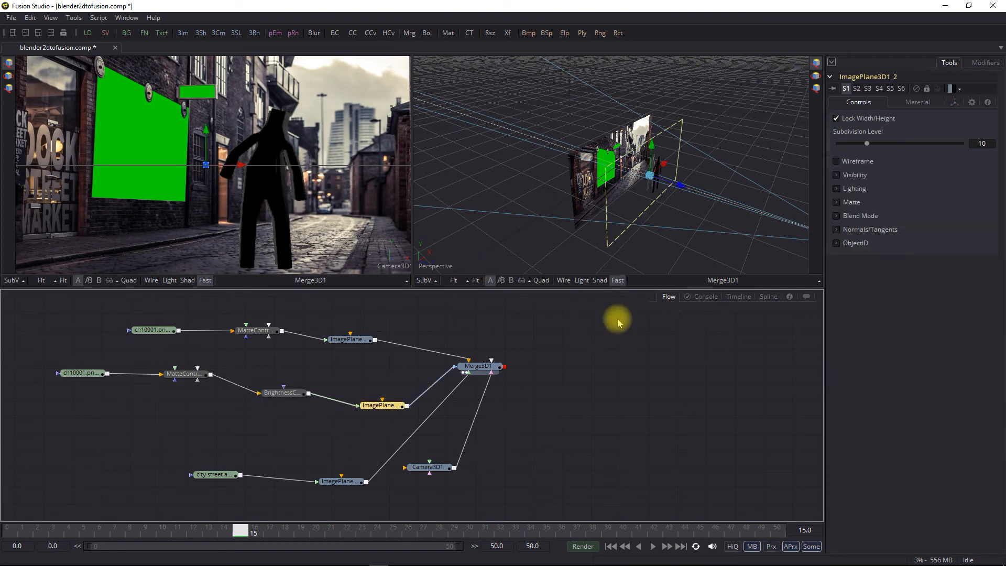
pyautogui.click(955, 103)
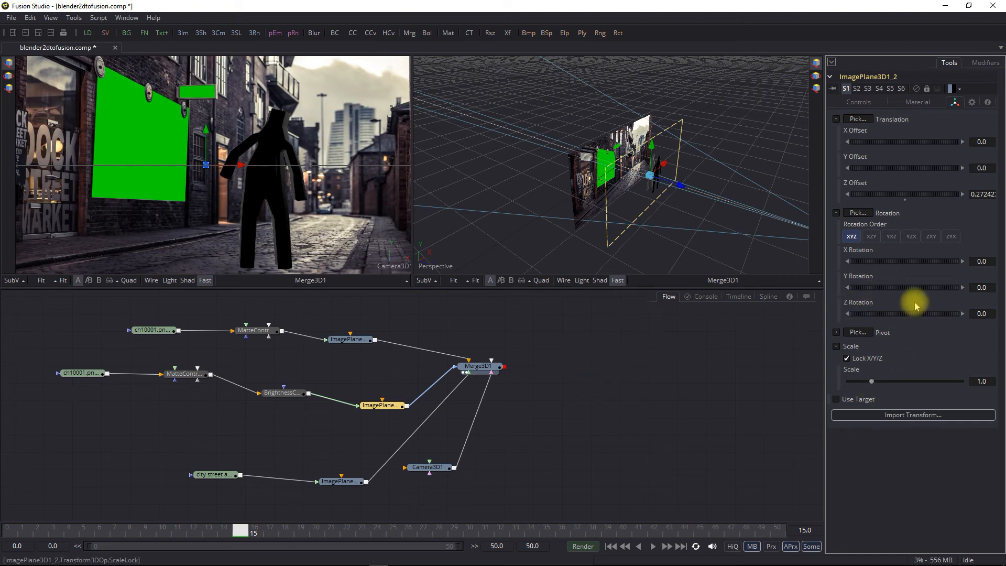
pyautogui.moveTo(882, 317); pyautogui.dragTo(889, 263)
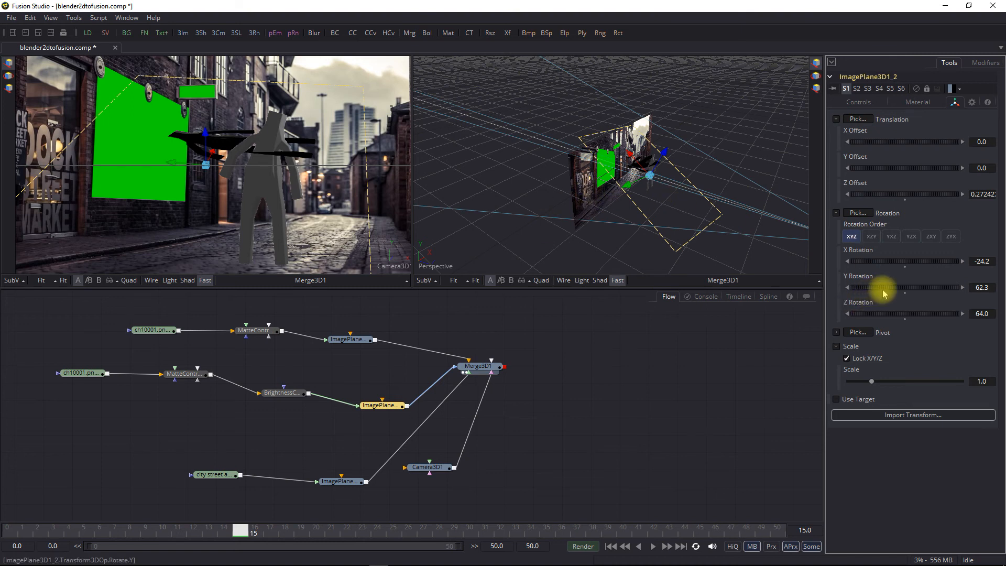
pyautogui.moveTo(883, 294); pyautogui.dragTo(890, 287)
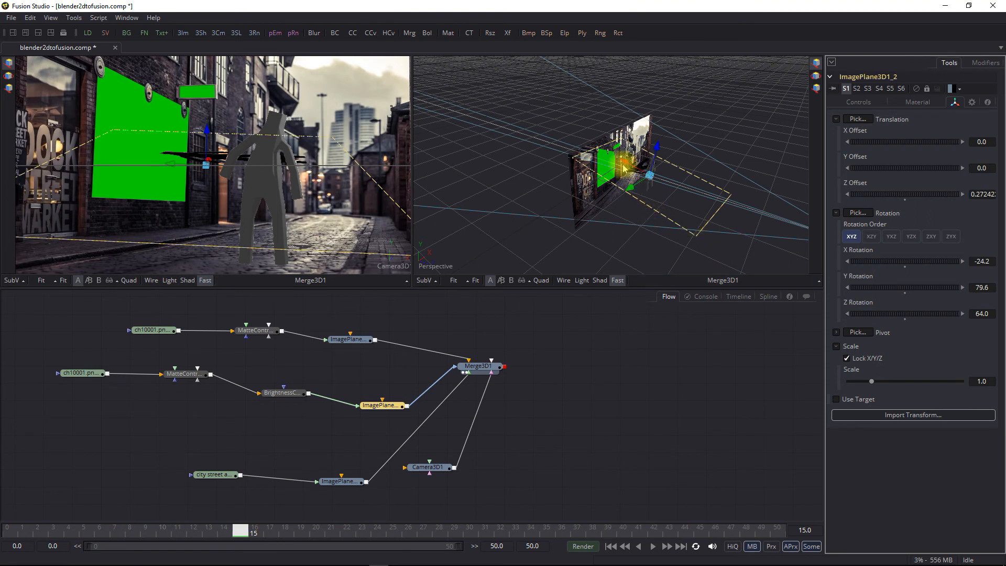
pyautogui.moveTo(623, 163); pyautogui.dragTo(667, 179)
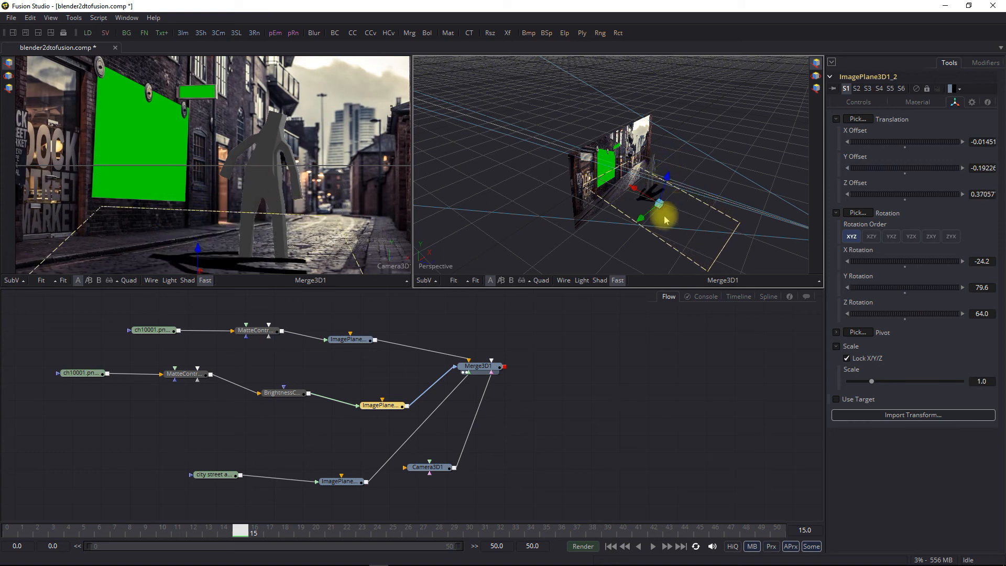
pyautogui.moveTo(642, 225); pyautogui.dragTo(632, 222)
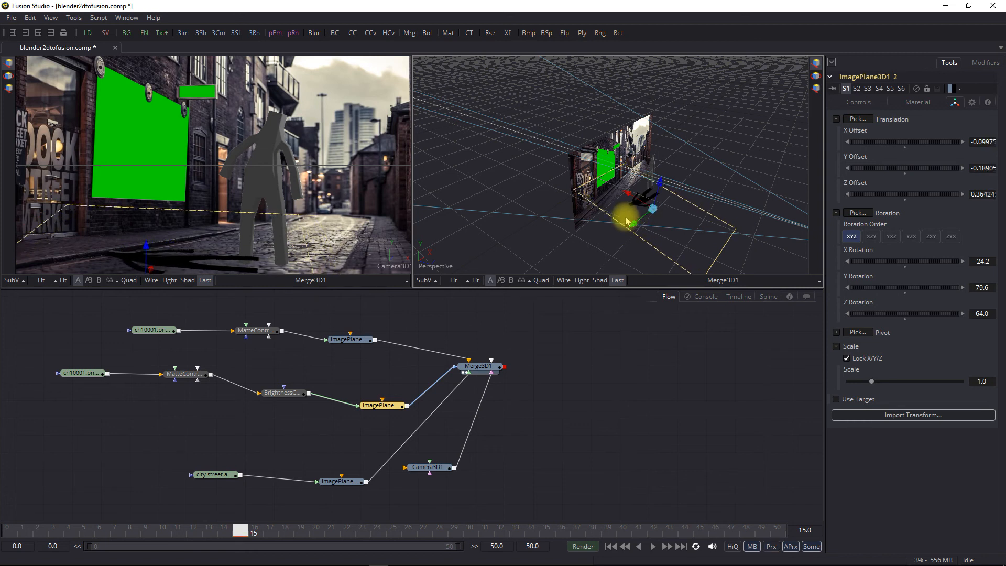
# In the Top view, set the shadow plane's Z rotation to 72.7 and shift it to about X -0.08, Y -0.20, Z 0.43
pyautogui.rightClick(427, 266)
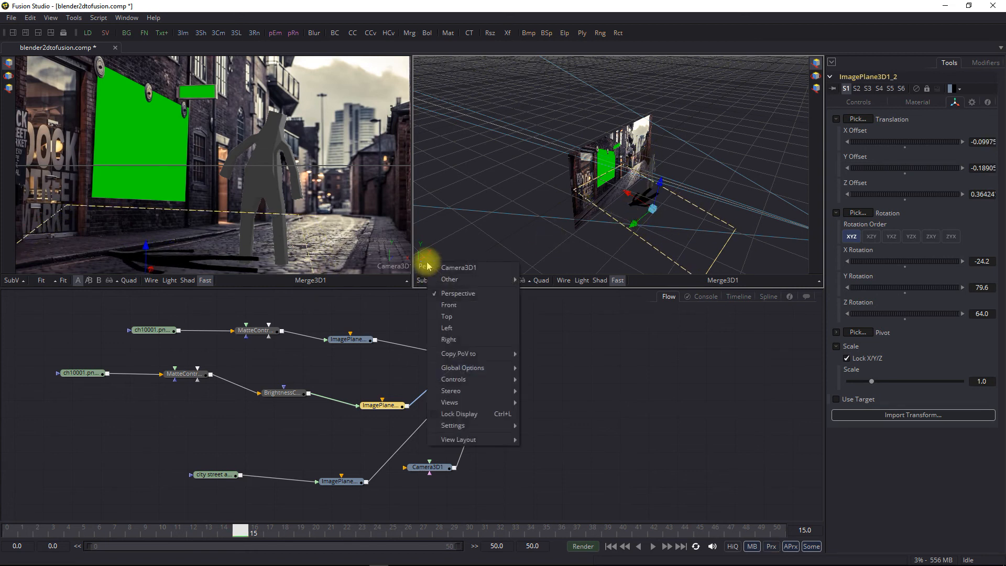
pyautogui.click(473, 317)
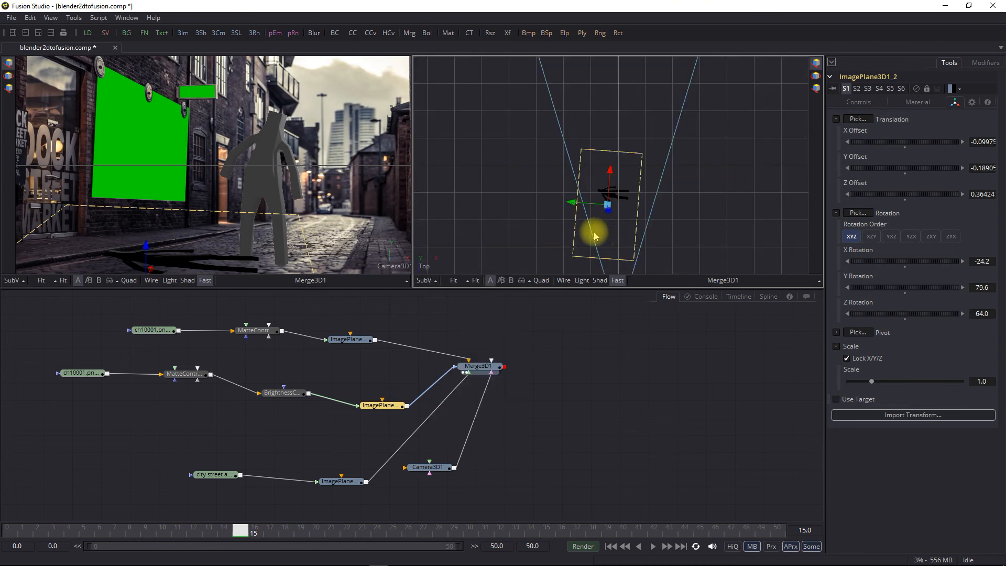
pyautogui.scroll(3, 592, 233)
pyautogui.scroll(-3, 592, 234)
pyautogui.scroll(5, 618, 228)
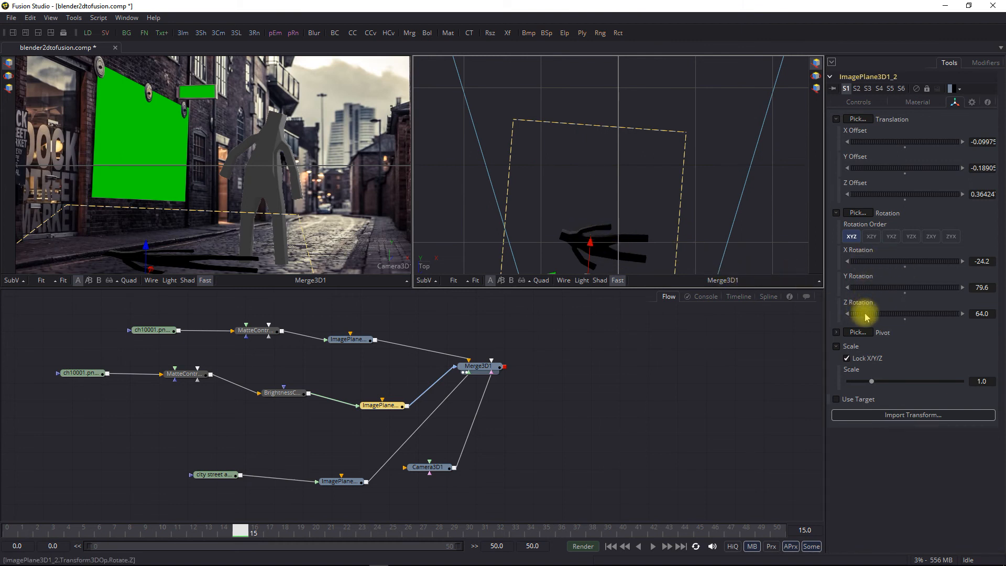
pyautogui.moveTo(866, 318); pyautogui.dragTo(860, 317)
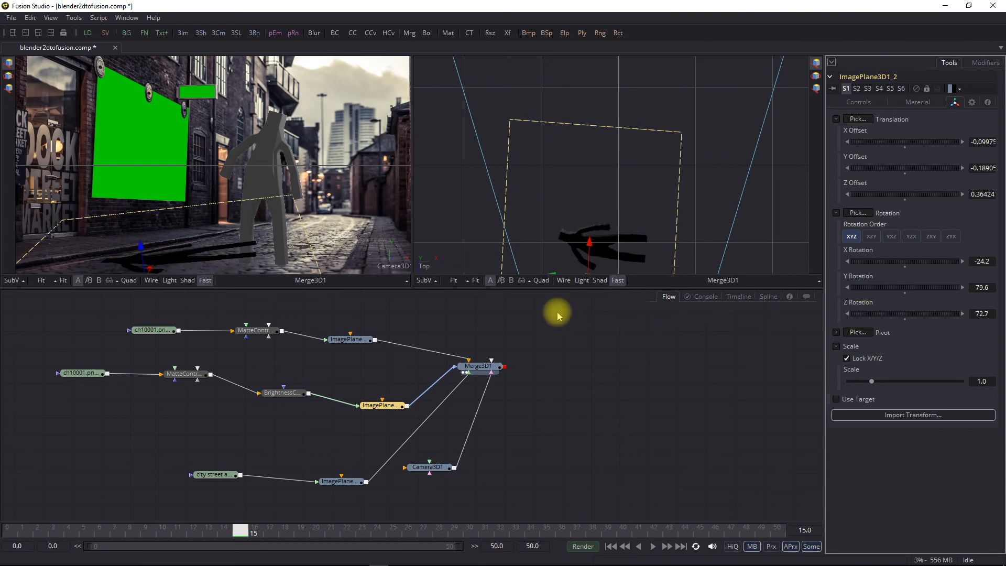
pyautogui.moveTo(635, 248); pyautogui.dragTo(718, 225)
pyautogui.moveTo(761, 190); pyautogui.dragTo(762, 206)
pyautogui.moveTo(761, 204); pyautogui.dragTo(760, 209)
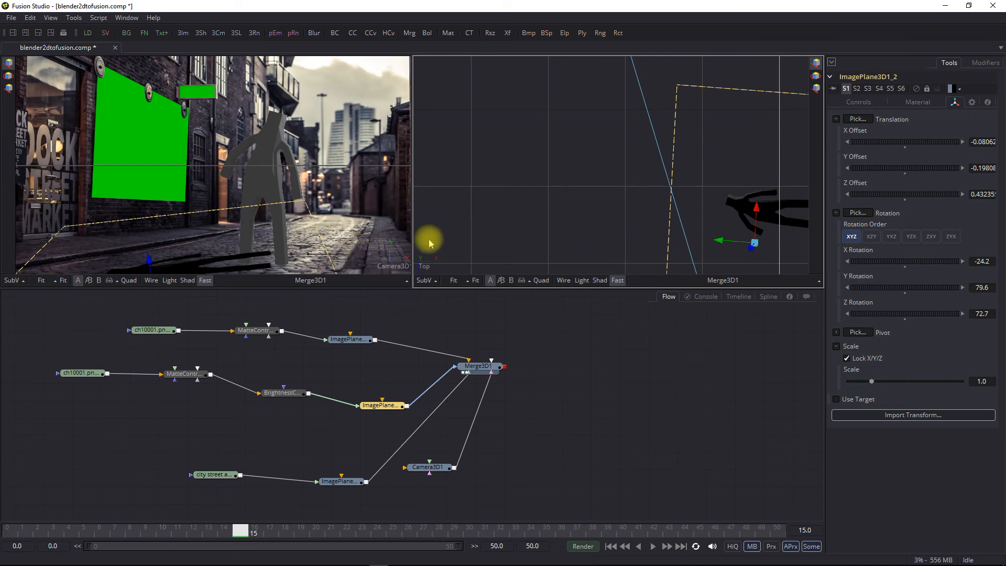
pyautogui.click(351, 344)
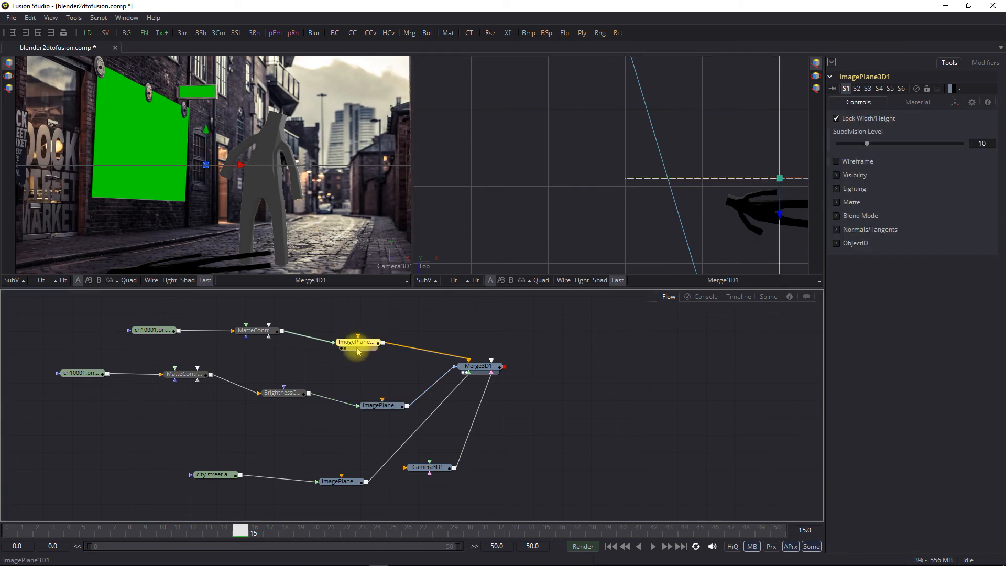
pyautogui.click(918, 103)
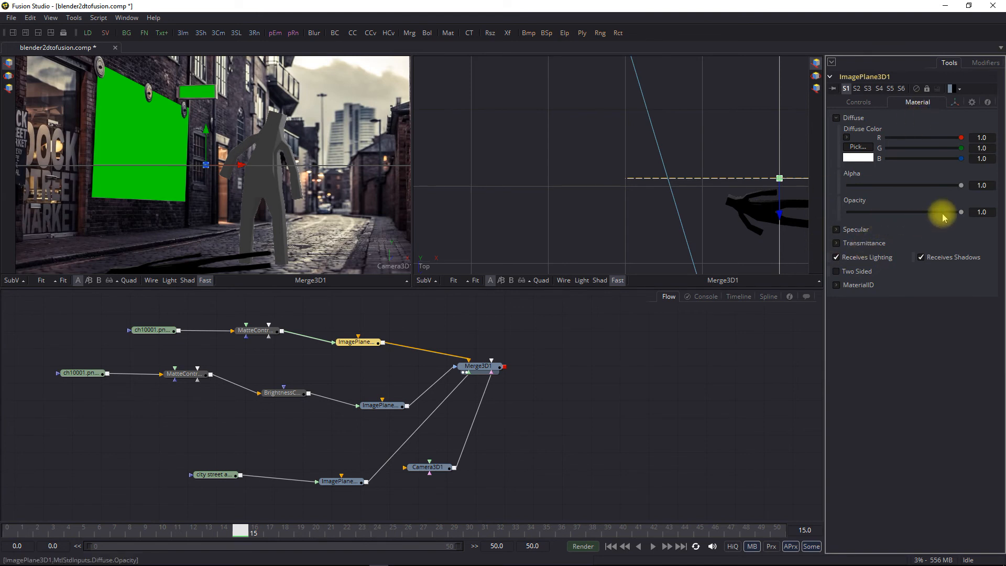
pyautogui.moveTo(943, 218); pyautogui.dragTo(927, 217)
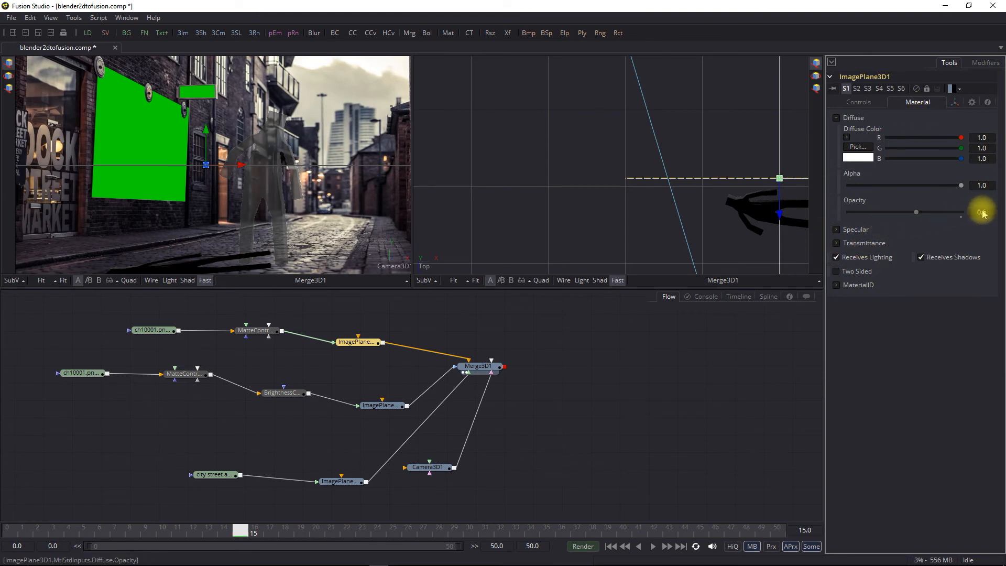
pyautogui.click(961, 216)
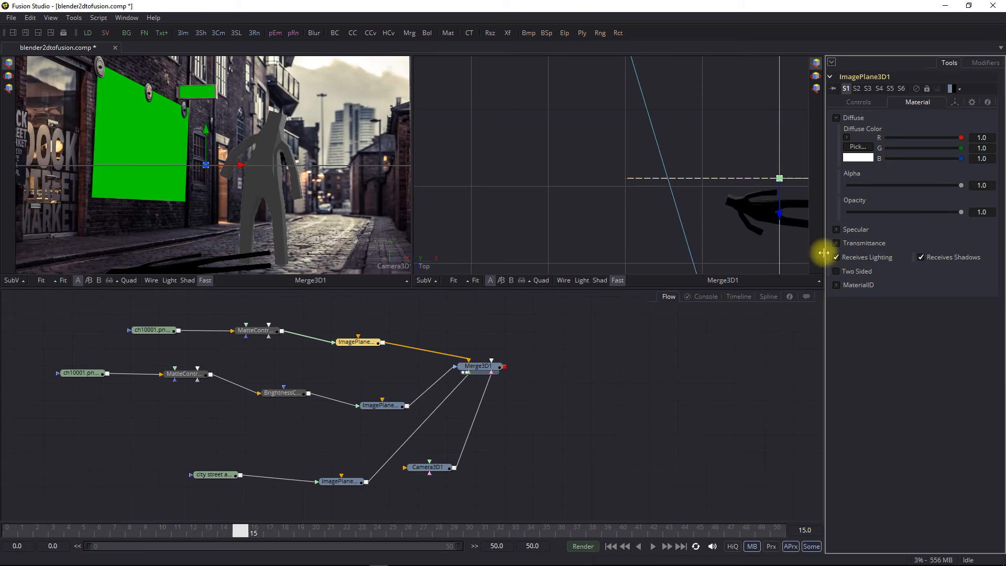
# Set the material opacity of the shadow's image plane to 0.248
pyautogui.click(394, 409)
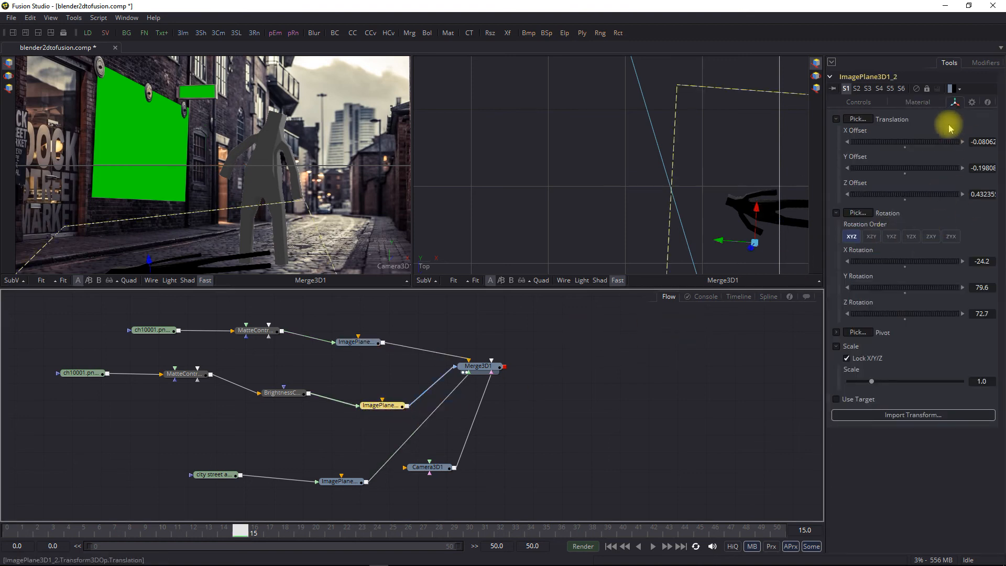
pyautogui.click(917, 102)
pyautogui.moveTo(931, 216); pyautogui.dragTo(915, 217)
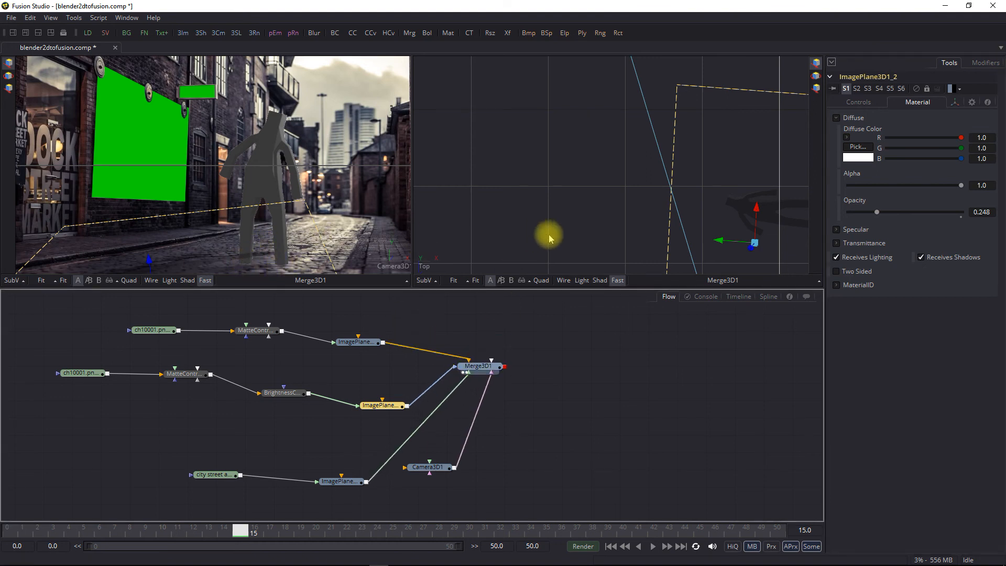
# Return the scene view to Perspective and line up the shadow's Loader, Matte Control, Brightness / Contrast and image plane nodes in a tidy row
pyautogui.rightClick(425, 263)
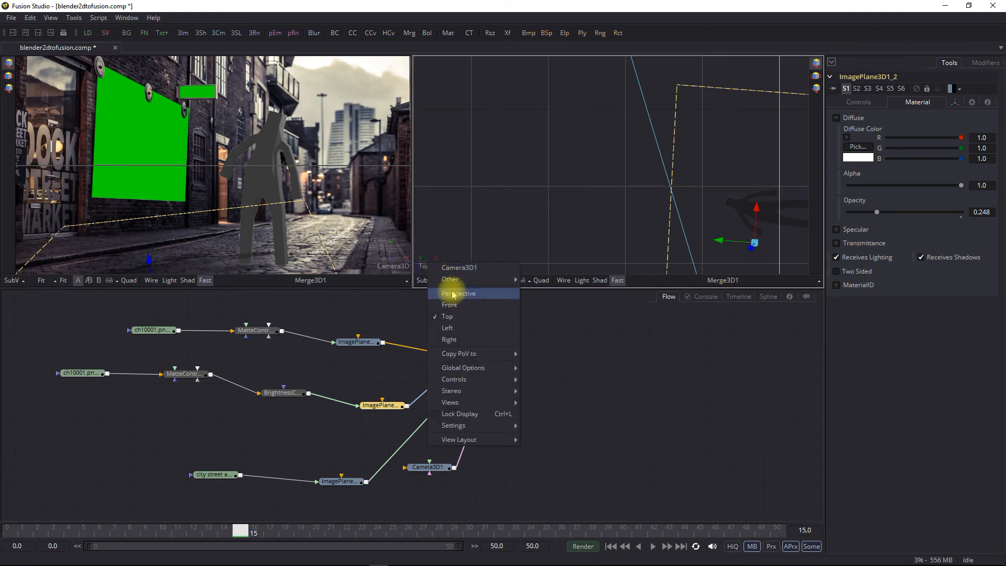
pyautogui.click(454, 293)
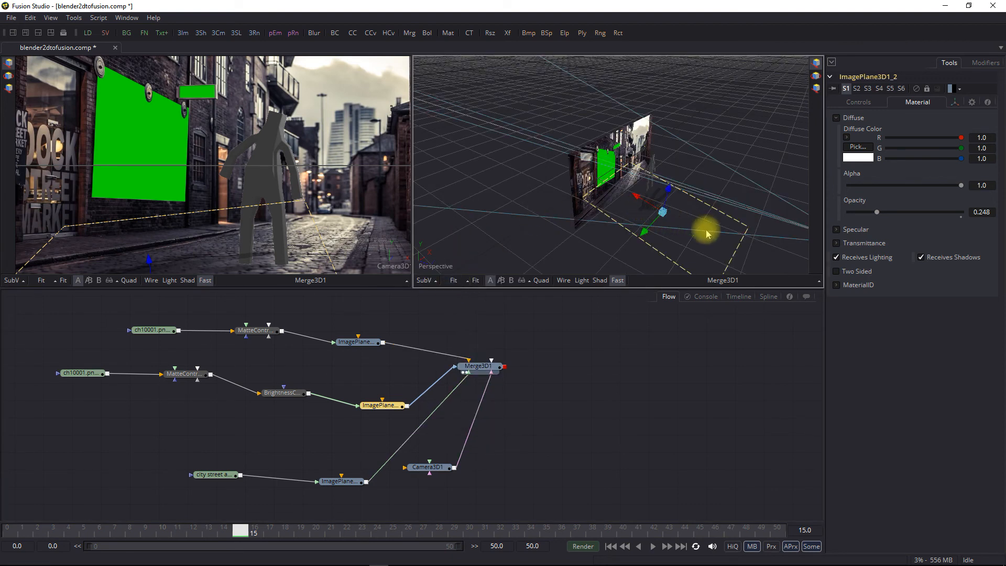
pyautogui.moveTo(707, 232); pyautogui.dragTo(641, 191)
pyautogui.hotkey('ctrl', 'z')
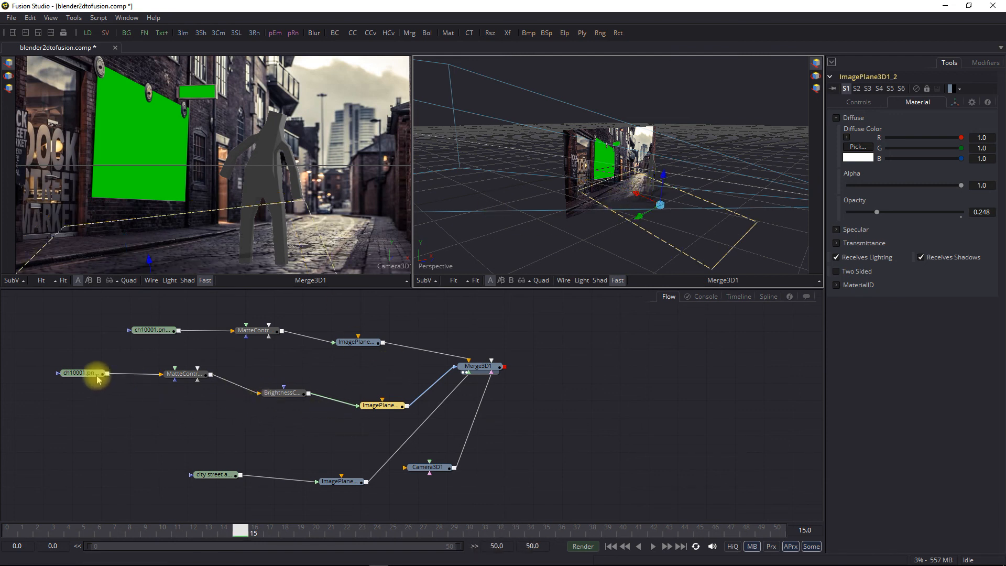
pyautogui.moveTo(375, 405); pyautogui.dragTo(355, 394)
pyautogui.moveTo(278, 394); pyautogui.dragTo(269, 401)
pyautogui.moveTo(184, 372); pyautogui.dragTo(168, 397)
pyautogui.moveTo(87, 381); pyautogui.dragTo(84, 404)
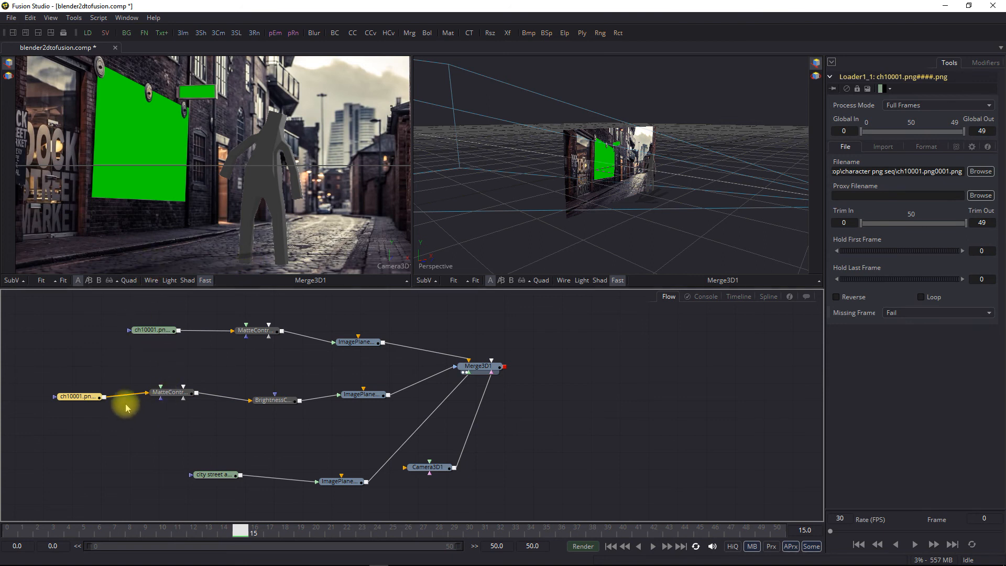
# View the shadow's Loader and its image plane on their own, and bring Merge3D1 back into the camera viewer
pyautogui.press('1')
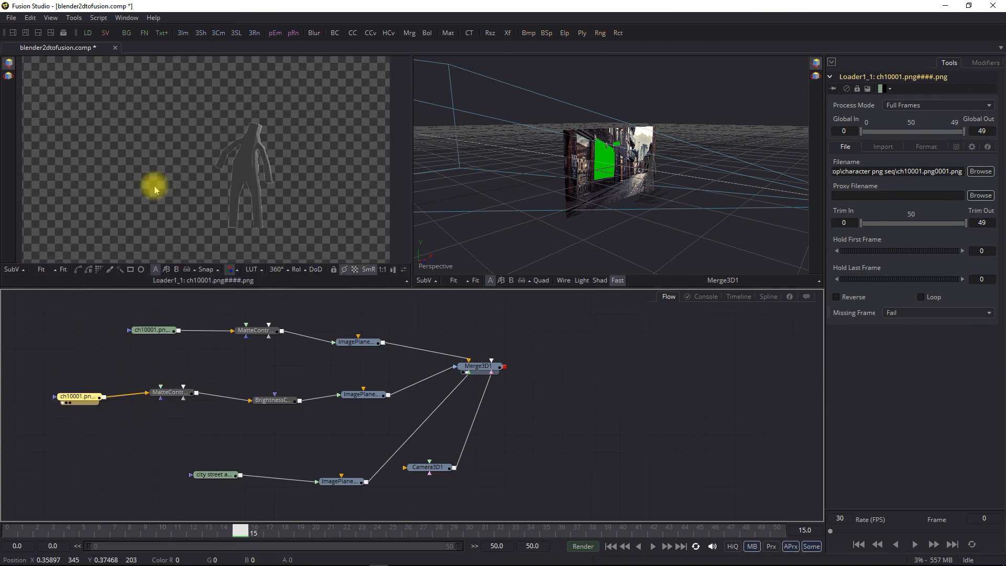
pyautogui.moveTo(352, 395); pyautogui.dragTo(263, 223)
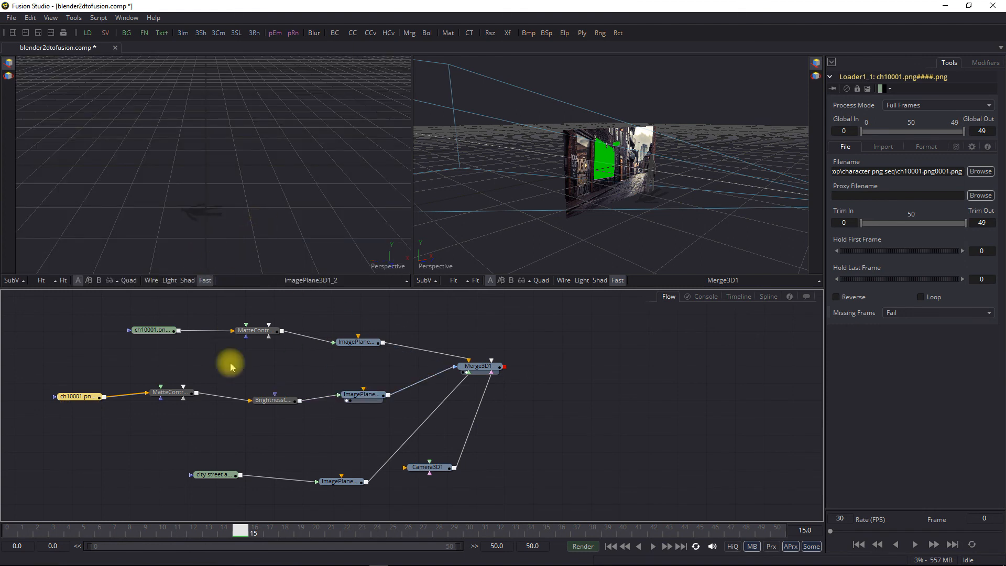
pyautogui.moveTo(471, 366); pyautogui.dragTo(331, 236)
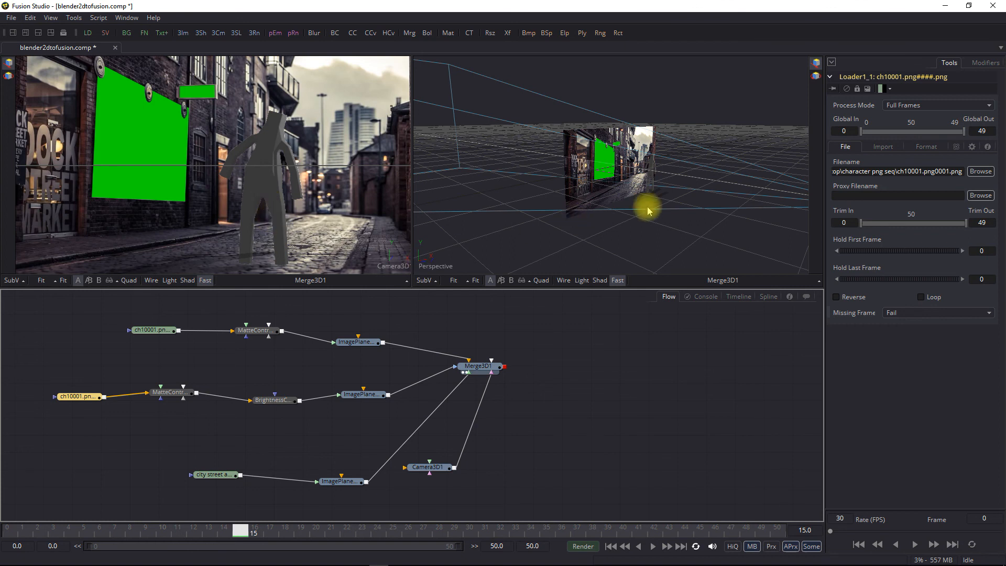
# Set the shadow plane's Y rotation to 88.3 so it lies flatter on the street
pyautogui.click(356, 395)
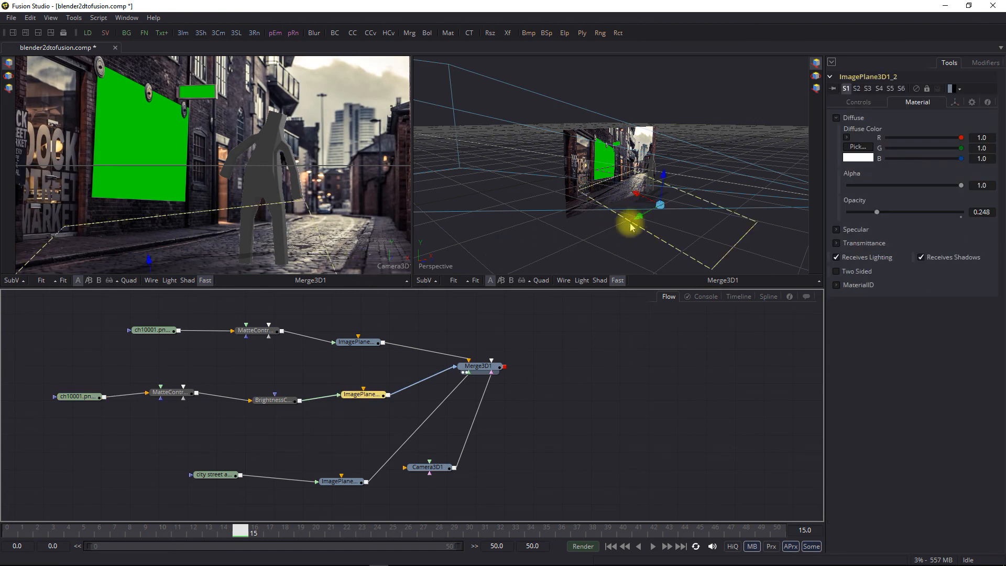
pyautogui.click(954, 102)
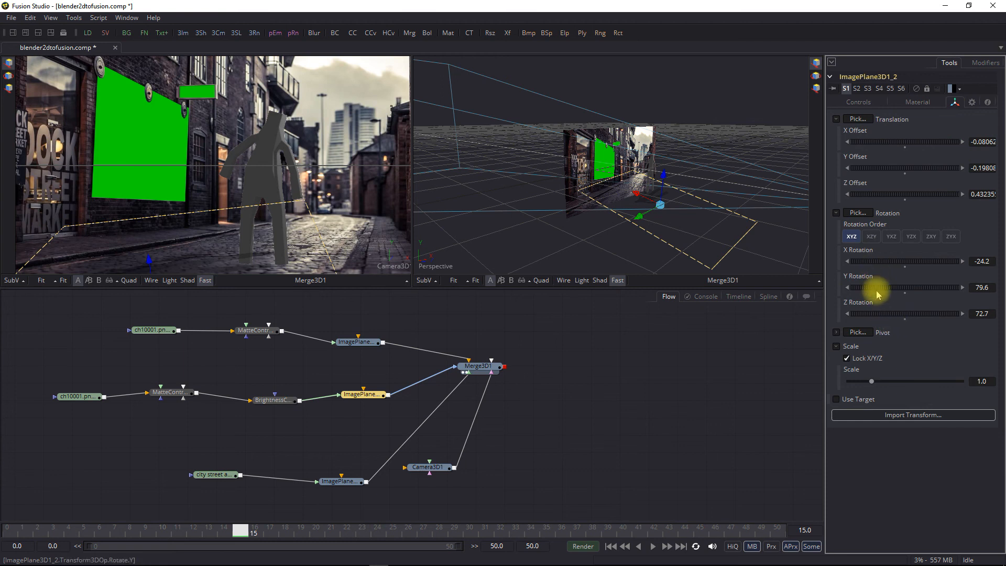
pyautogui.moveTo(878, 293); pyautogui.dragTo(881, 295)
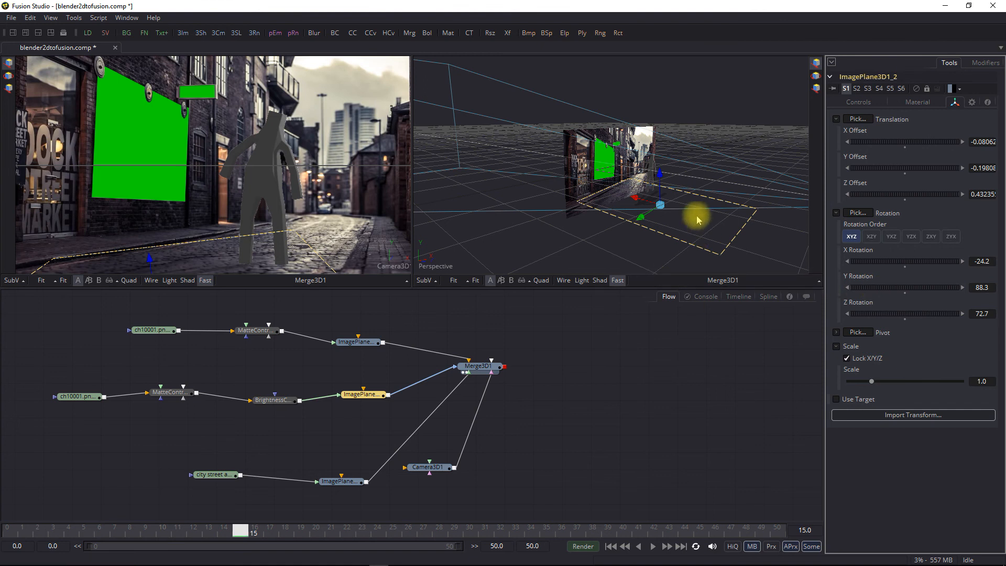
# Pull the scene camera back slightly to frame more of the street around the character
pyautogui.scroll(-5, 695, 210)
pyautogui.moveTo(712, 180); pyautogui.dragTo(723, 185)
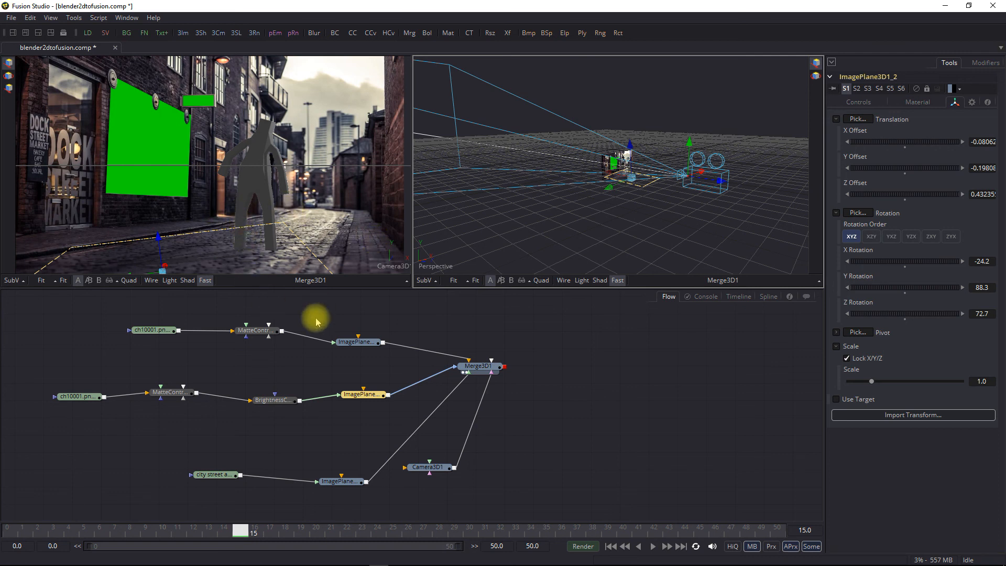
# Set the shadow plane's material opacity to 0.444 and save the composition
pyautogui.click(917, 103)
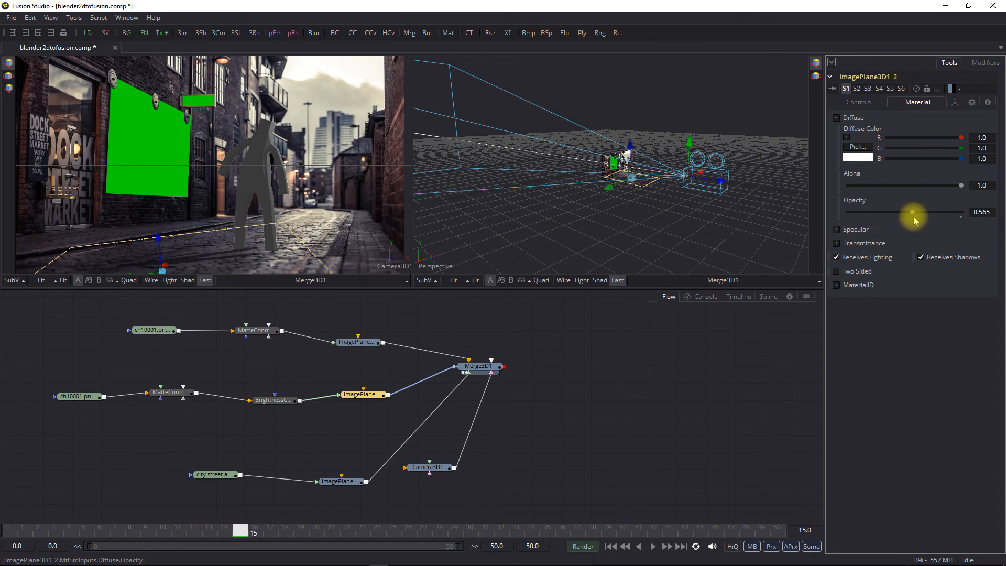
pyautogui.moveTo(902, 217); pyautogui.dragTo(900, 216)
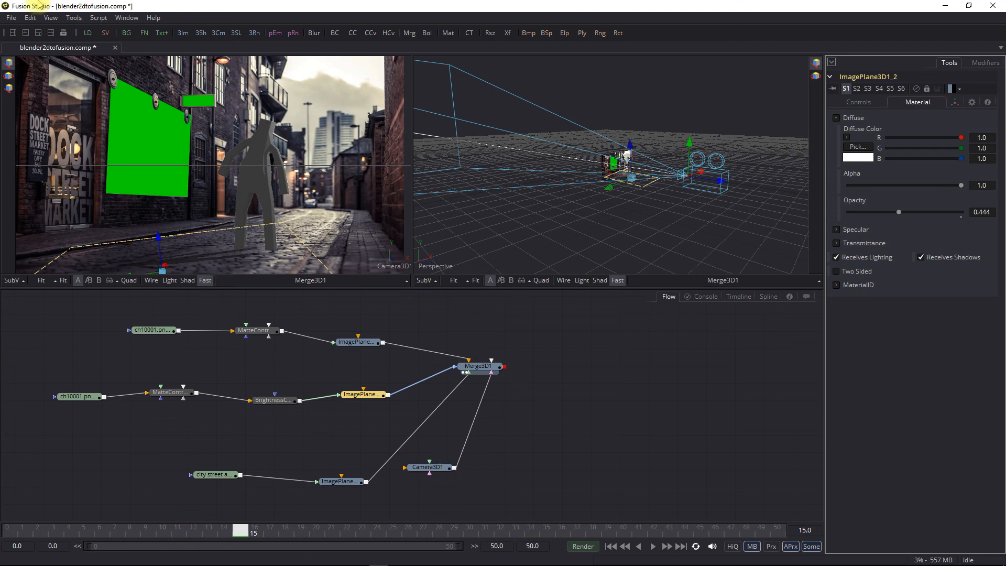
pyautogui.click(10, 20)
pyautogui.click(33, 69)
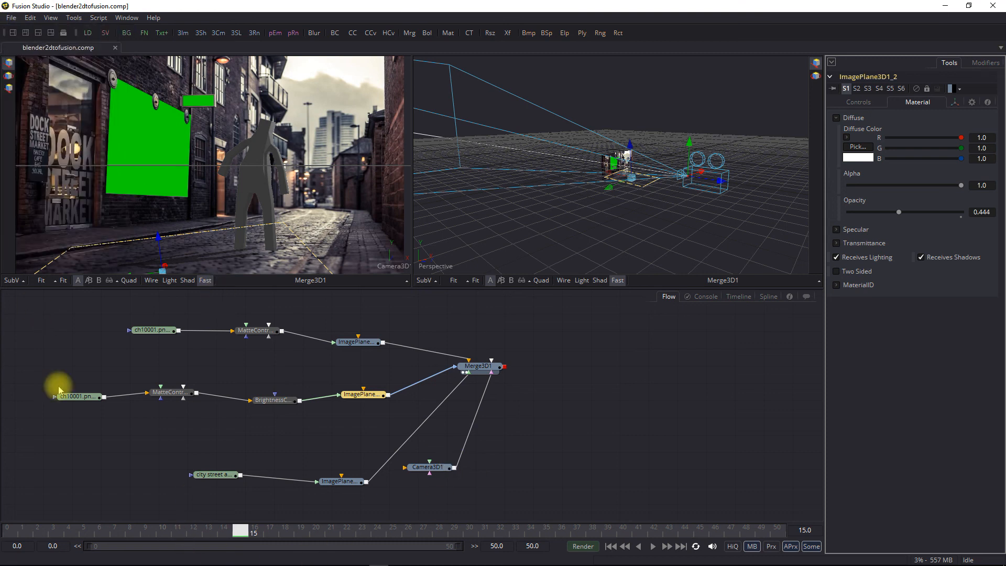
# Play the composition from frame 0 to review the character's animation with its shadow
pyautogui.click(17, 531)
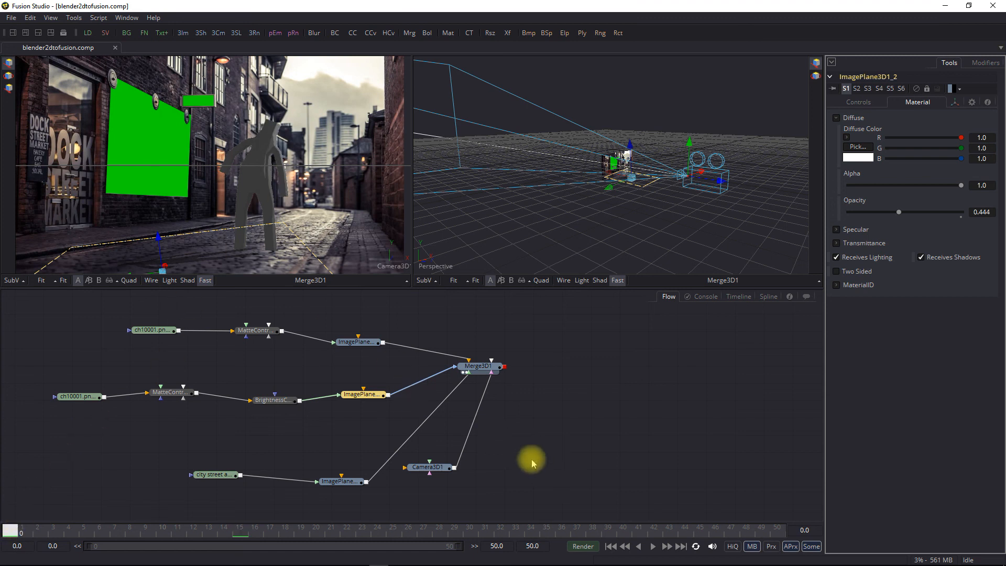
pyautogui.click(652, 547)
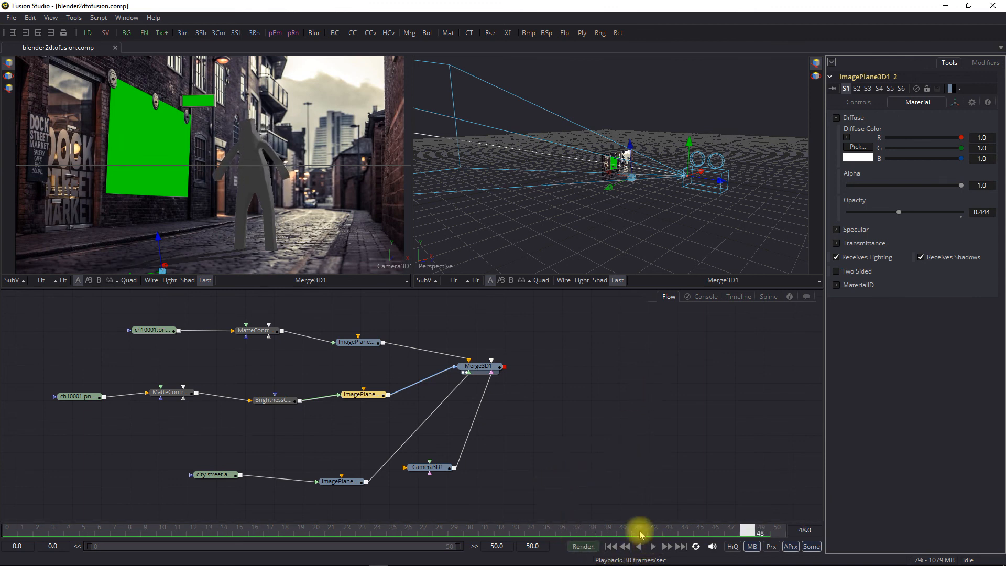
# Add a Renderer 3D node, place it apart from the 3D merge and connect the merge's output to it
pyautogui.rightClick(530, 363)
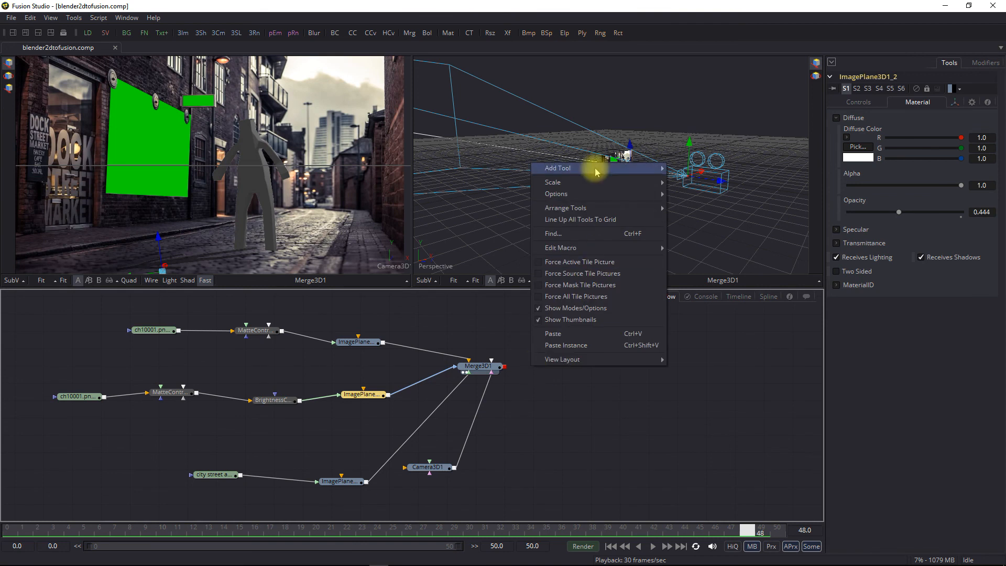
pyautogui.moveTo(595, 172)
pyautogui.moveTo(708, 186)
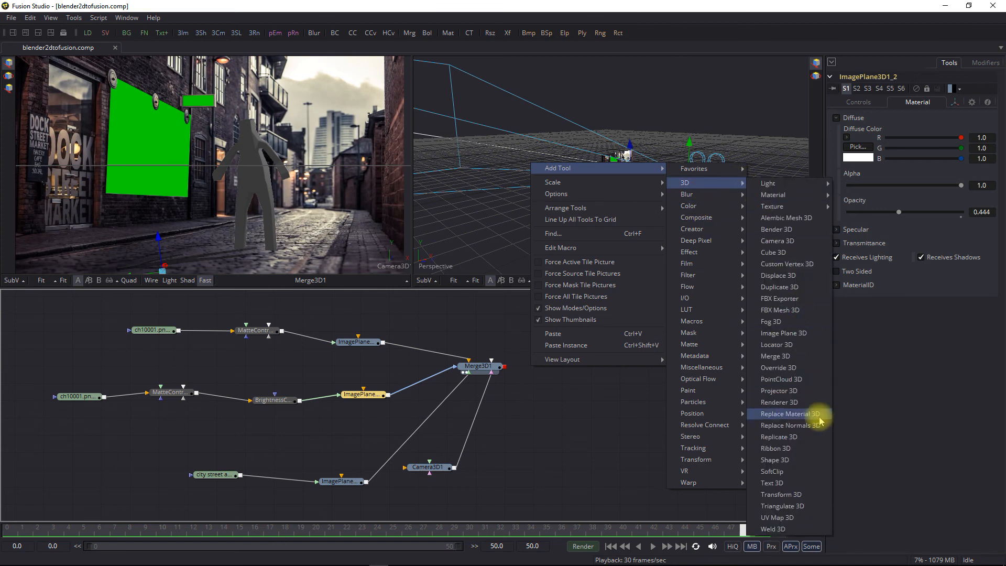
pyautogui.click(805, 404)
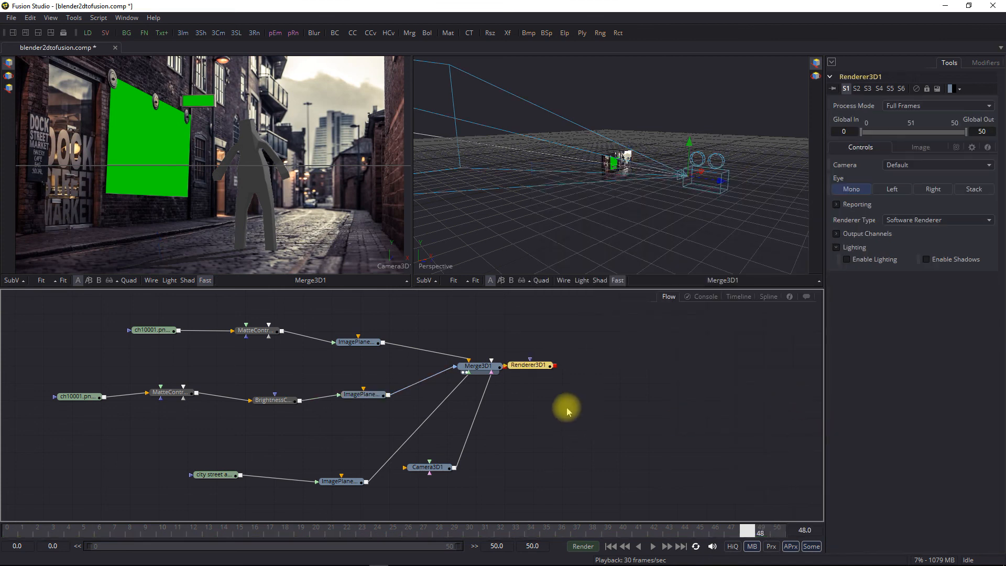
pyautogui.moveTo(530, 365); pyautogui.dragTo(577, 369)
pyautogui.moveTo(504, 366); pyautogui.dragTo(555, 367)
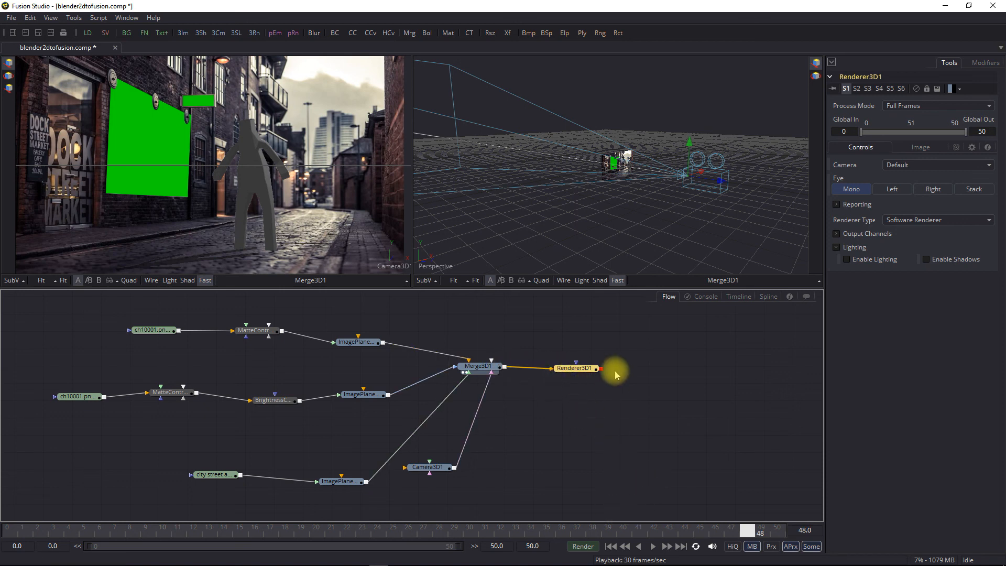
# Add a Saver after the renderer, naming its file test in the Downloads folder, with QuickTime Movies as output format
pyautogui.click(106, 32)
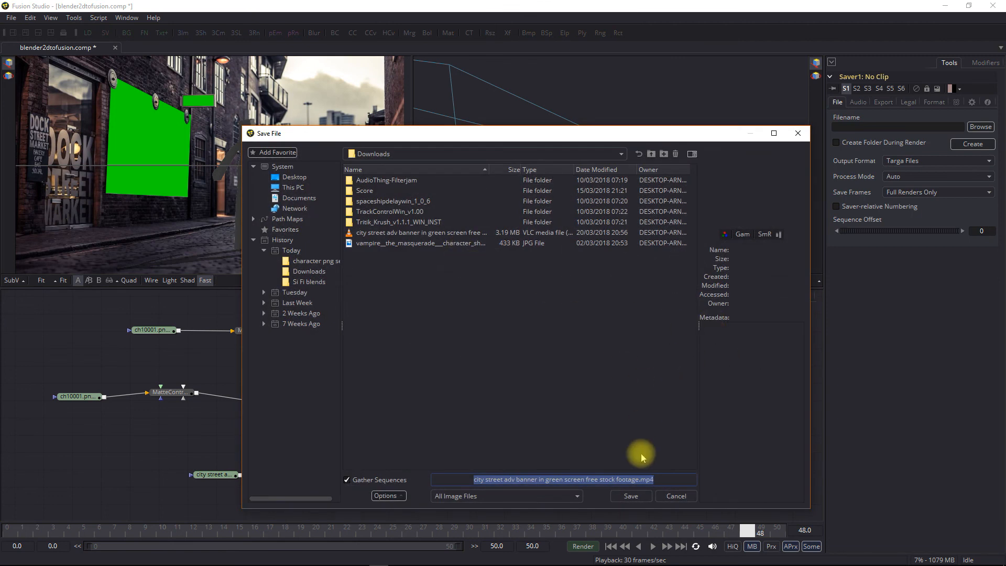
pyautogui.write('test')
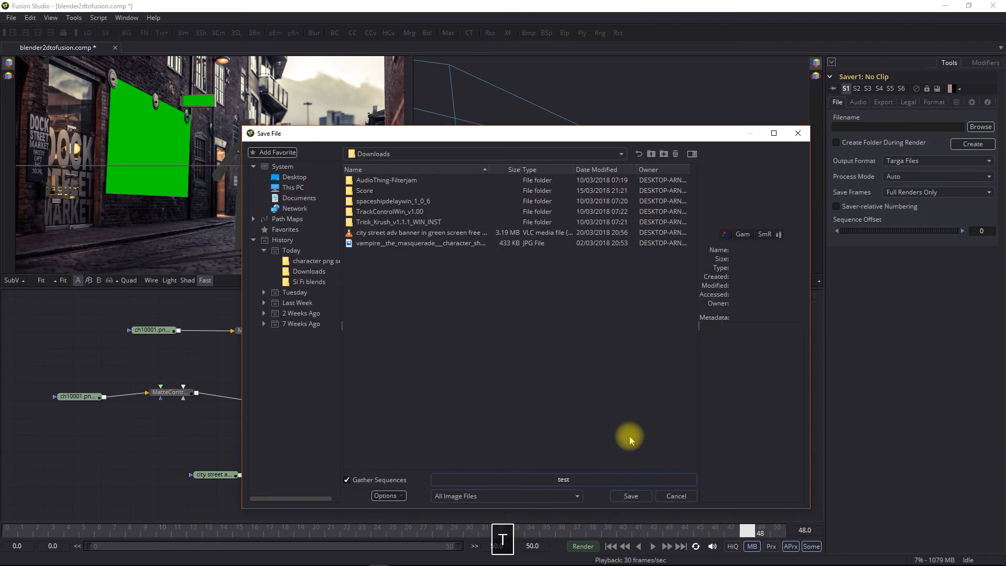
pyautogui.click(631, 495)
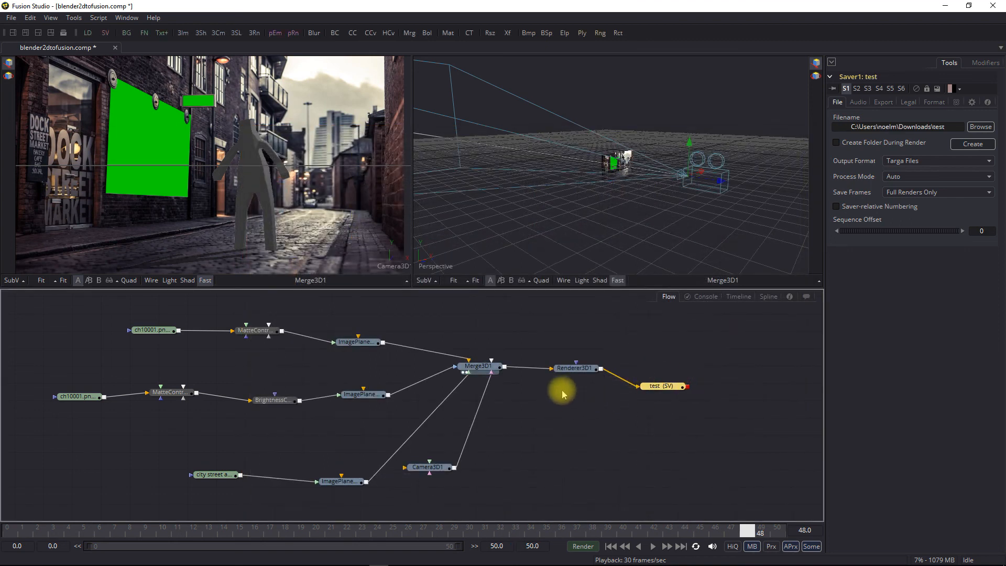
pyautogui.click(916, 168)
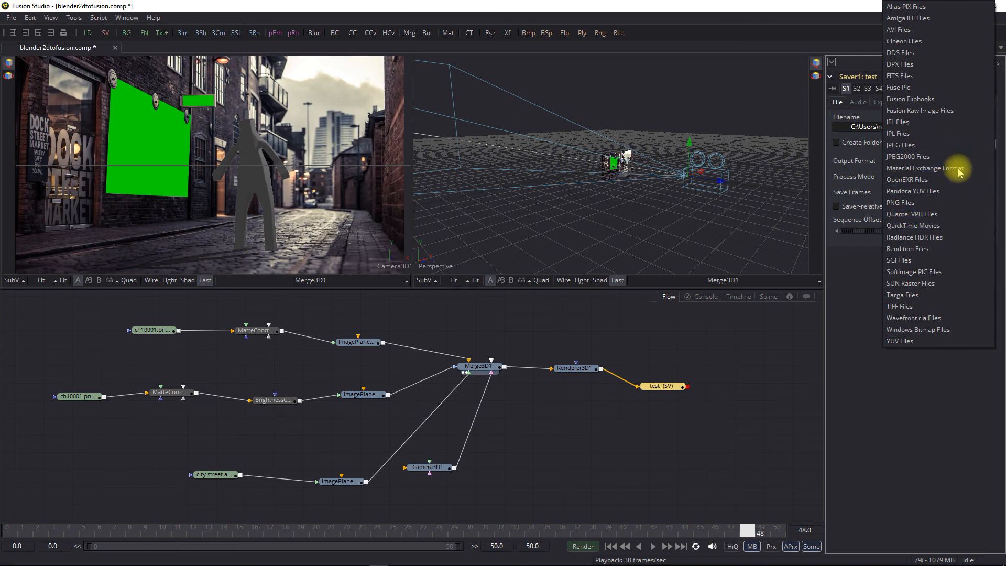
pyautogui.click(928, 227)
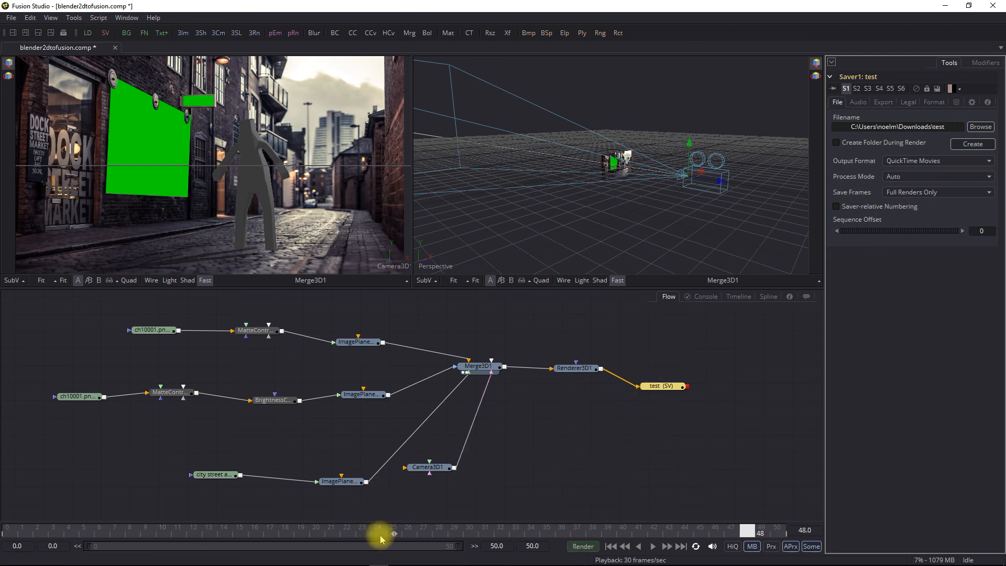
# Play back part of the composited shot to check the character and shadow, and stop at frame 24
pyautogui.click(653, 547)
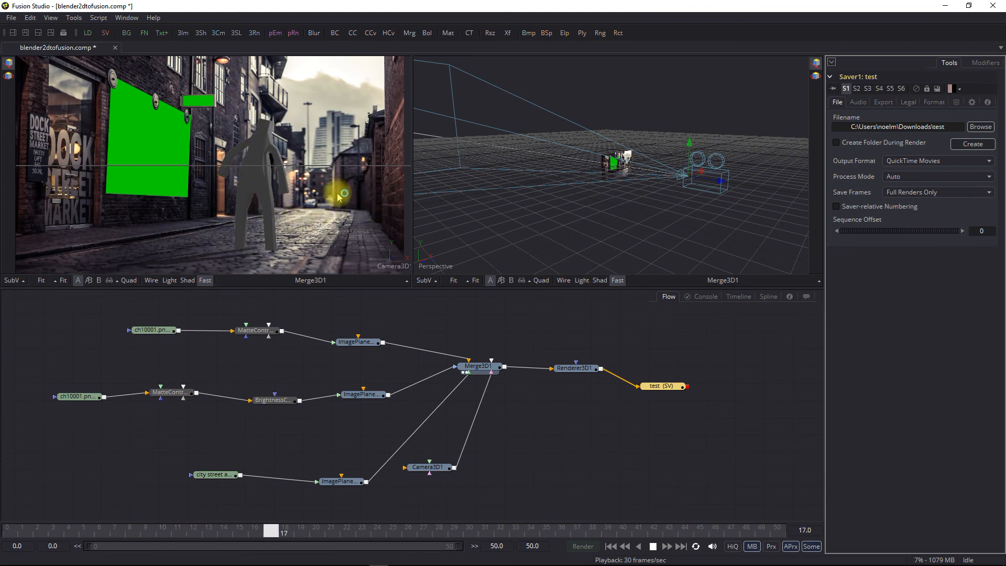
pyautogui.click(652, 547)
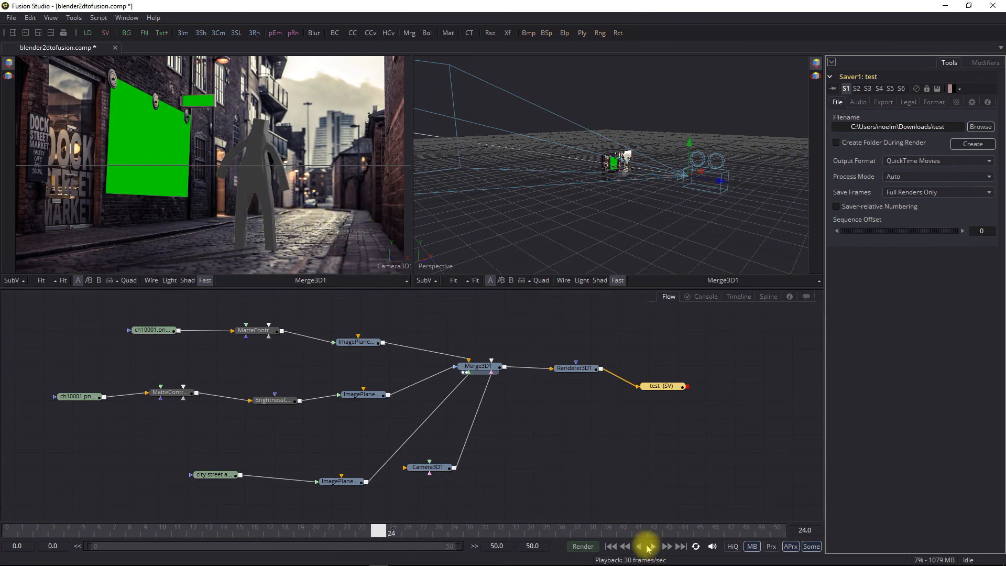